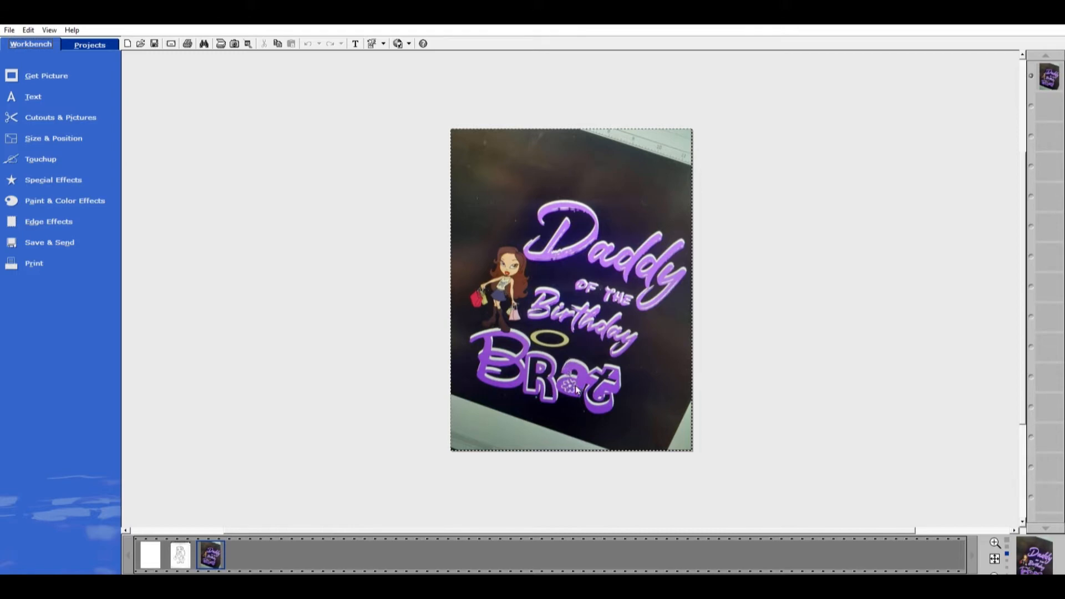
- Try to cut the coloured doll out of the photo with a square cookie cutter shape, putting the cutout in its own picture
{"action": "scroll", "coordinate": [551, 348], "scroll_direction": "up", "scroll_amount": 1}
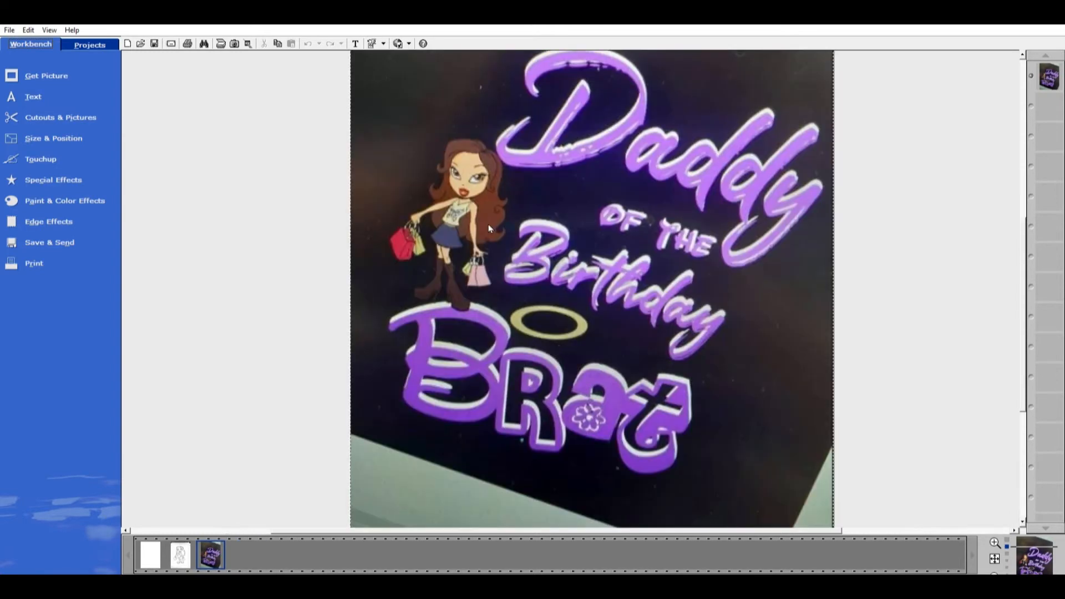
{"action": "left_click_drag", "start_coordinate": [488, 234], "coordinate": [510, 267]}
{"action": "left_click", "coordinate": [77, 117]}
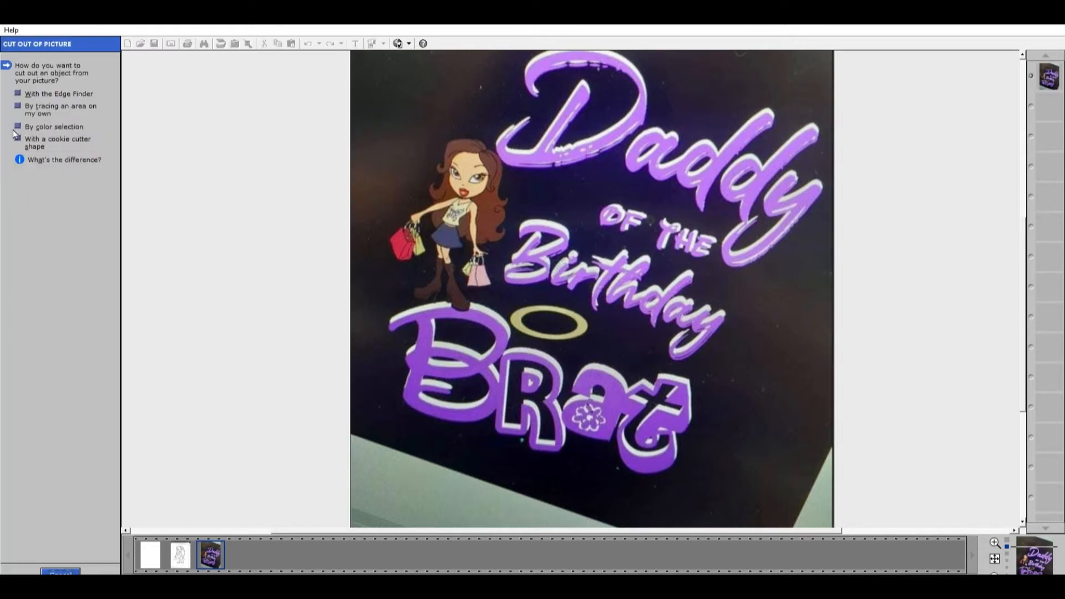
{"action": "left_click", "coordinate": [20, 138]}
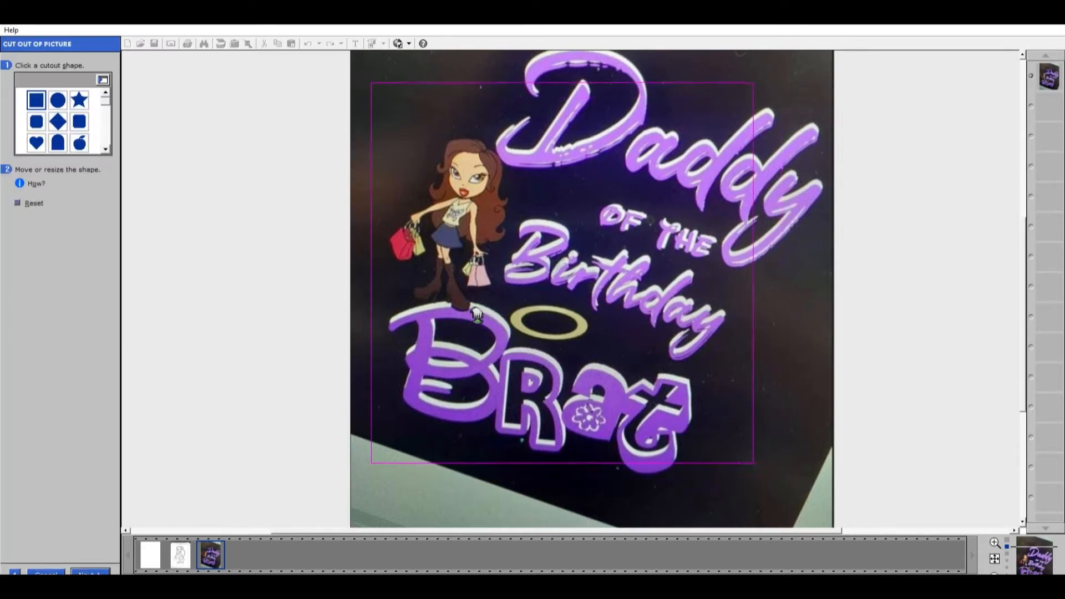
{"action": "left_click_drag", "start_coordinate": [475, 314], "coordinate": [466, 310]}
{"action": "left_click_drag", "start_coordinate": [750, 456], "coordinate": [559, 291]}
{"action": "left_click_drag", "start_coordinate": [437, 188], "coordinate": [444, 210]}
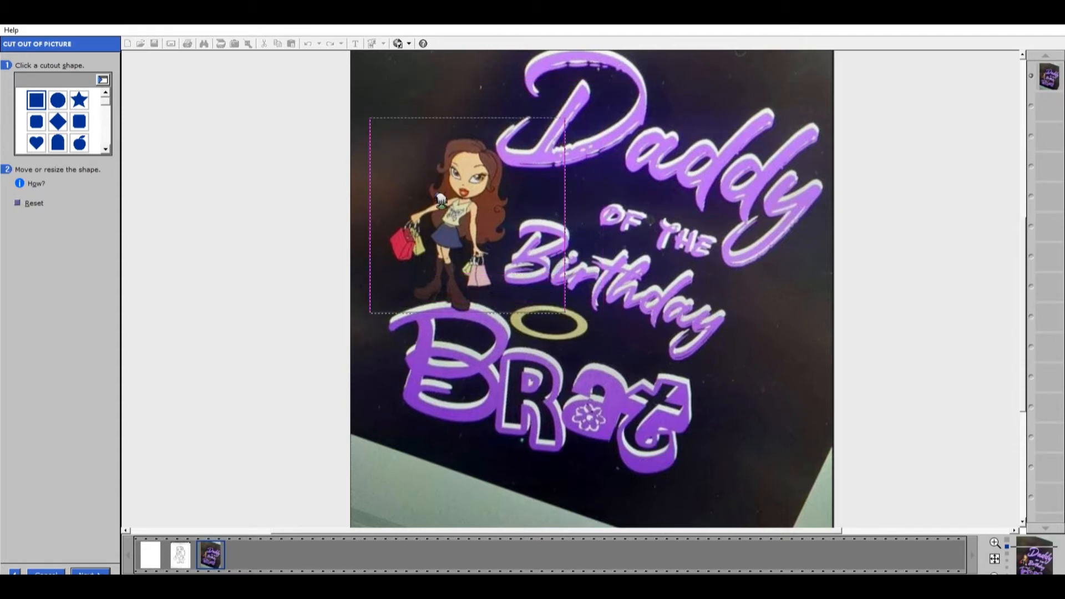
{"action": "left_click_drag", "start_coordinate": [566, 216], "coordinate": [519, 218]}
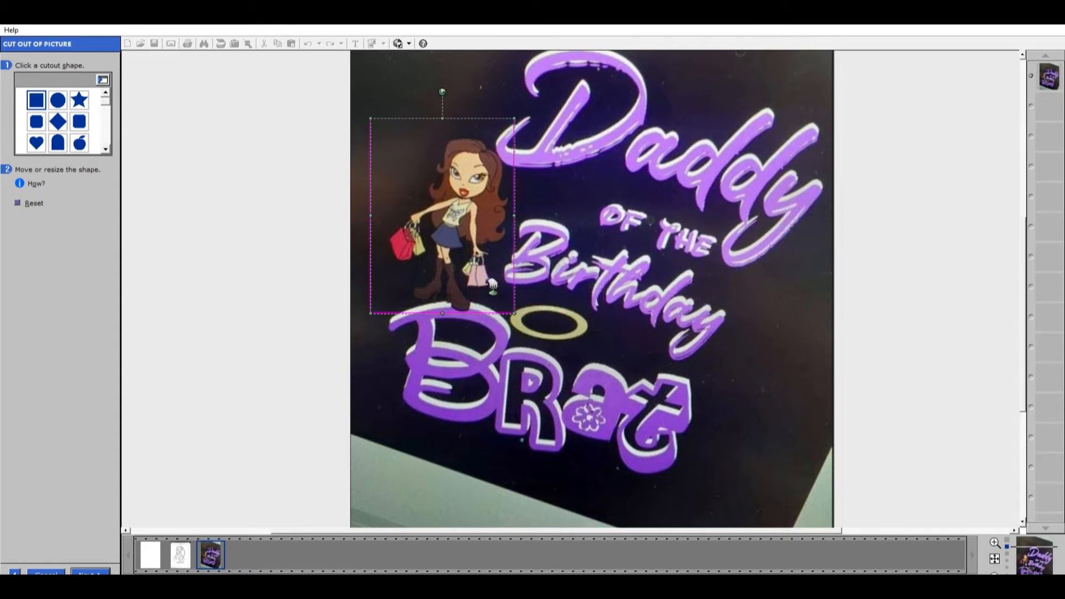
{"action": "left_click_drag", "start_coordinate": [447, 312], "coordinate": [447, 322]}
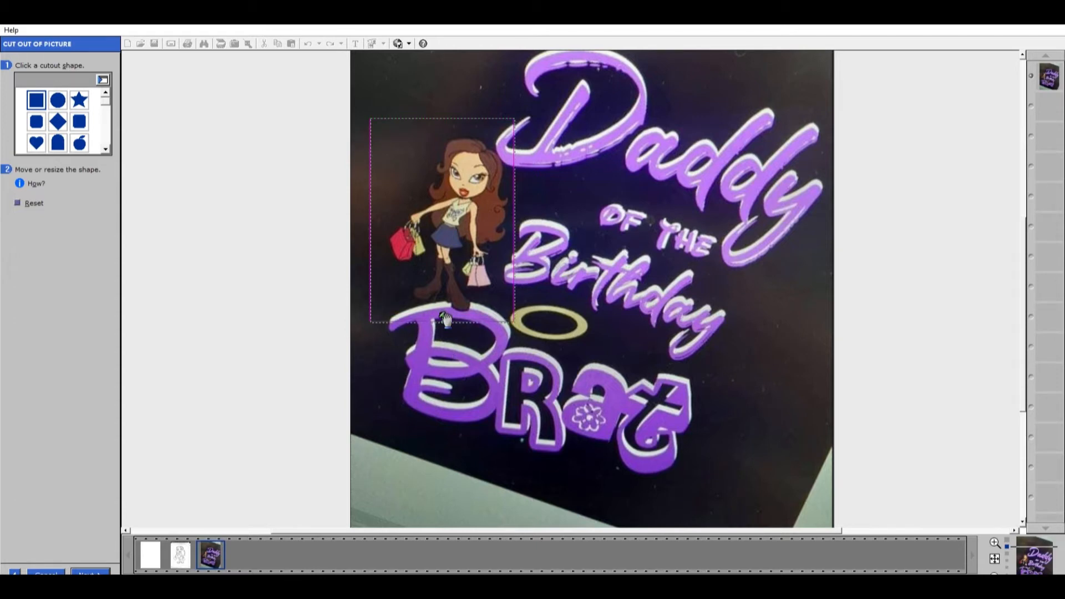
{"action": "left_click", "coordinate": [92, 566]}
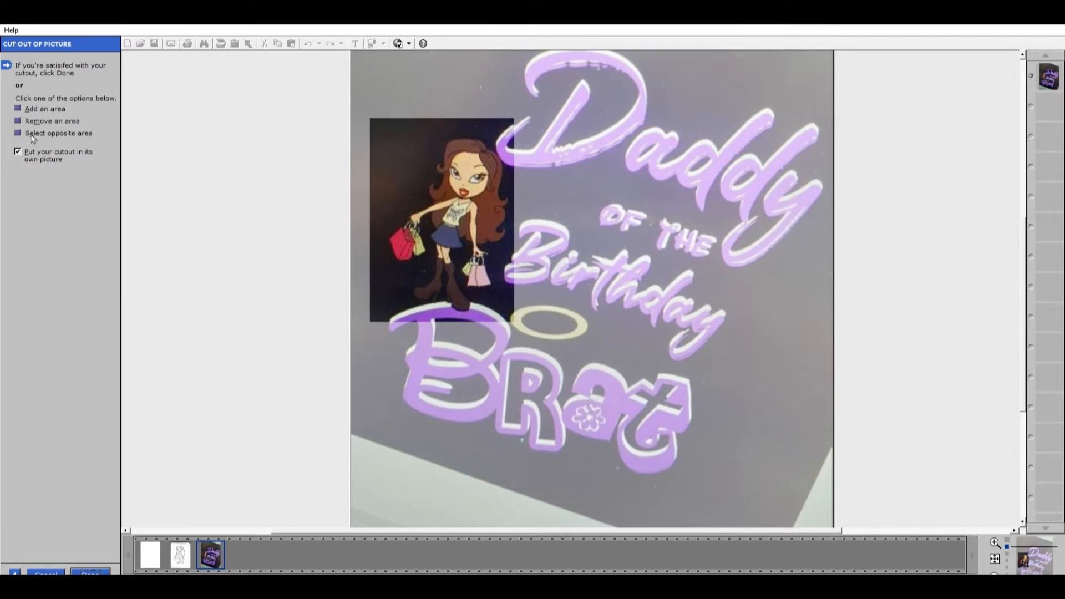
{"action": "left_click", "coordinate": [90, 572]}
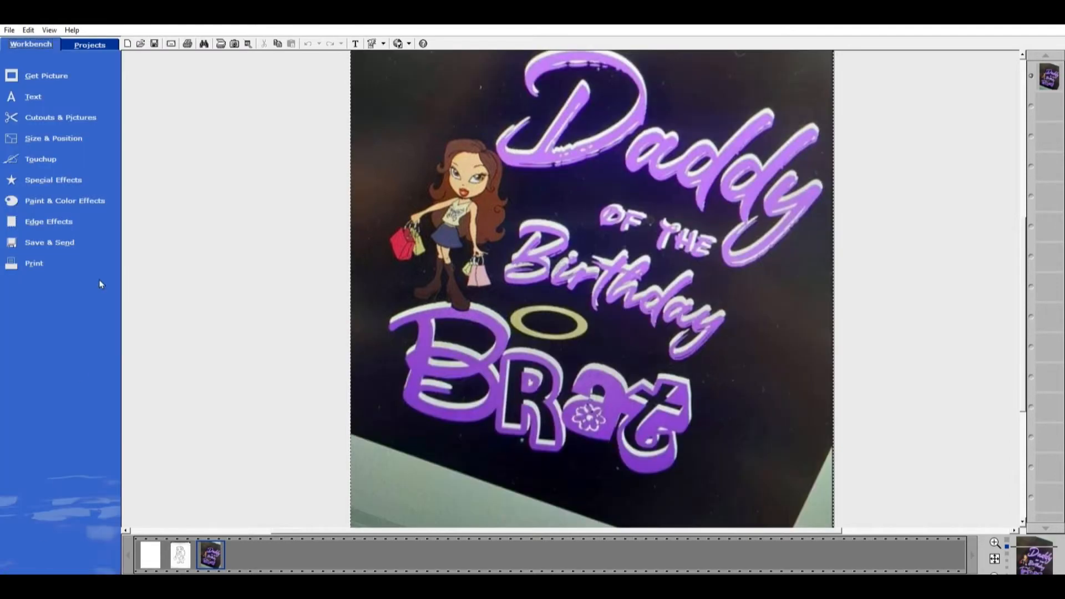
- Cut out the coloured doll with a square cookie cutter shape, without putting the cutout in its own picture
{"action": "left_click", "coordinate": [60, 114]}
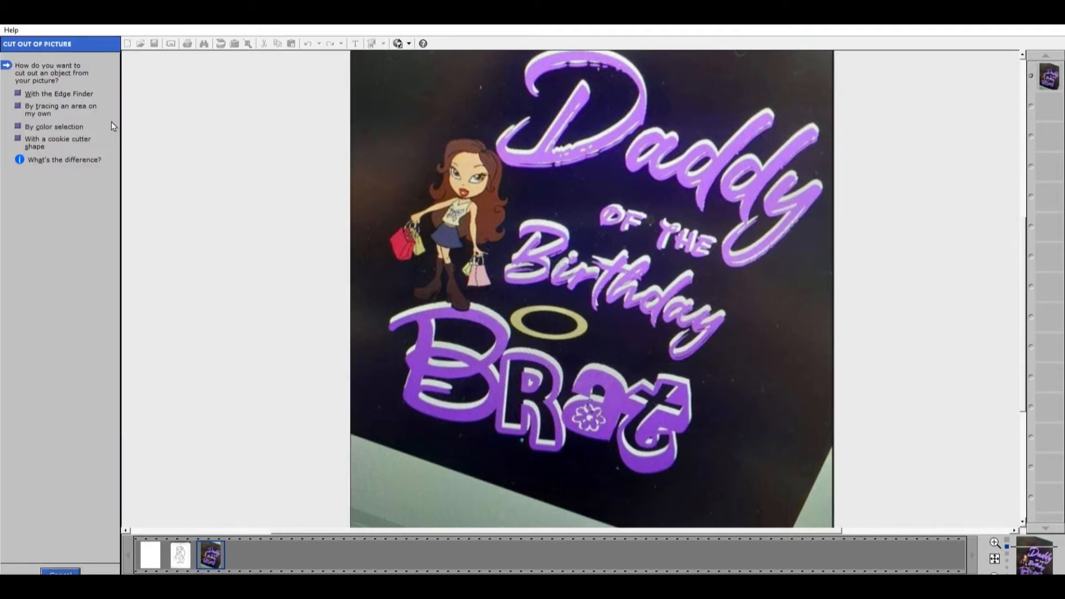
{"action": "left_click", "coordinate": [20, 138]}
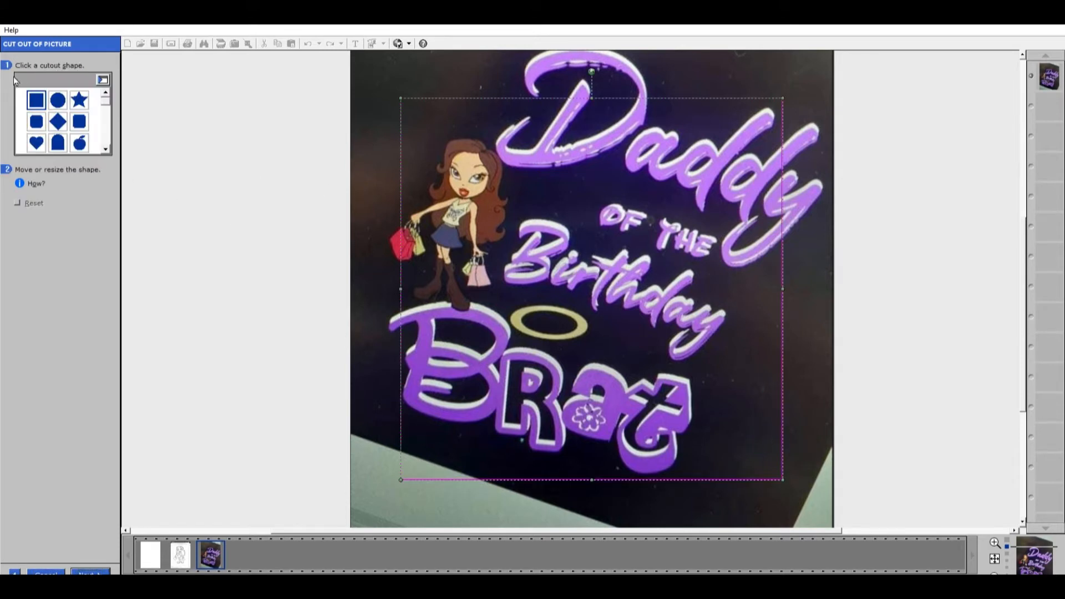
{"action": "left_click_drag", "start_coordinate": [793, 482], "coordinate": [554, 253]}
{"action": "left_click_drag", "start_coordinate": [509, 200], "coordinate": [455, 282]}
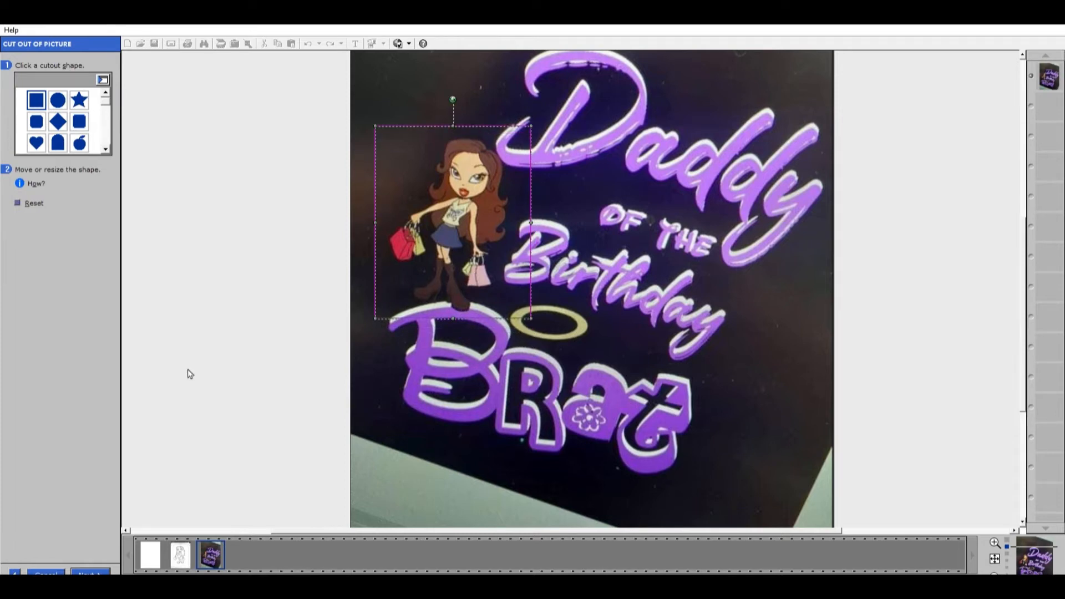
{"action": "left_click", "coordinate": [94, 570]}
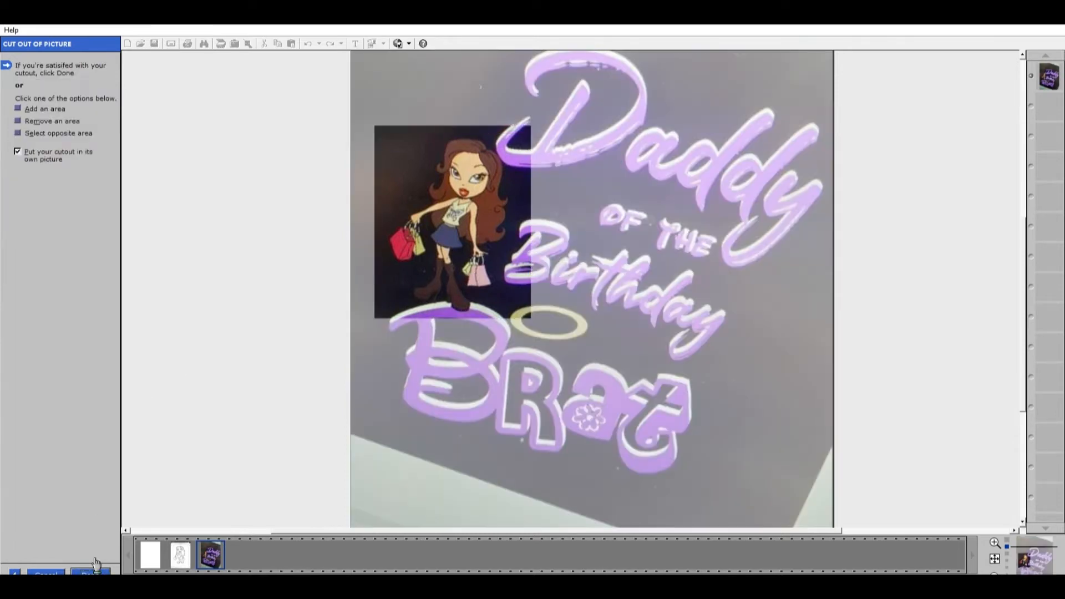
{"action": "left_click", "coordinate": [34, 151]}
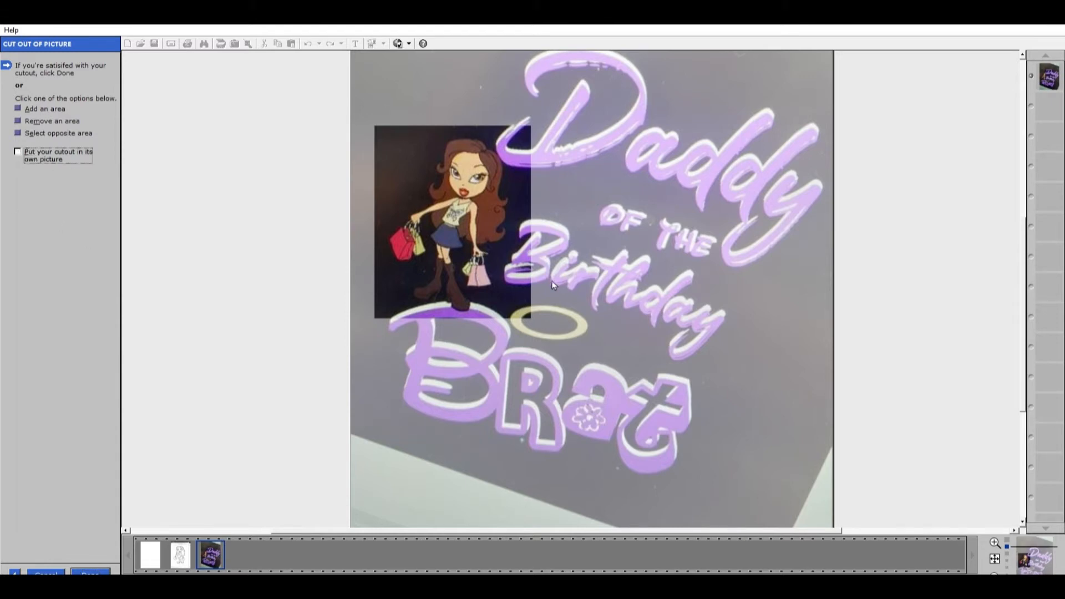
{"action": "left_click", "coordinate": [91, 569]}
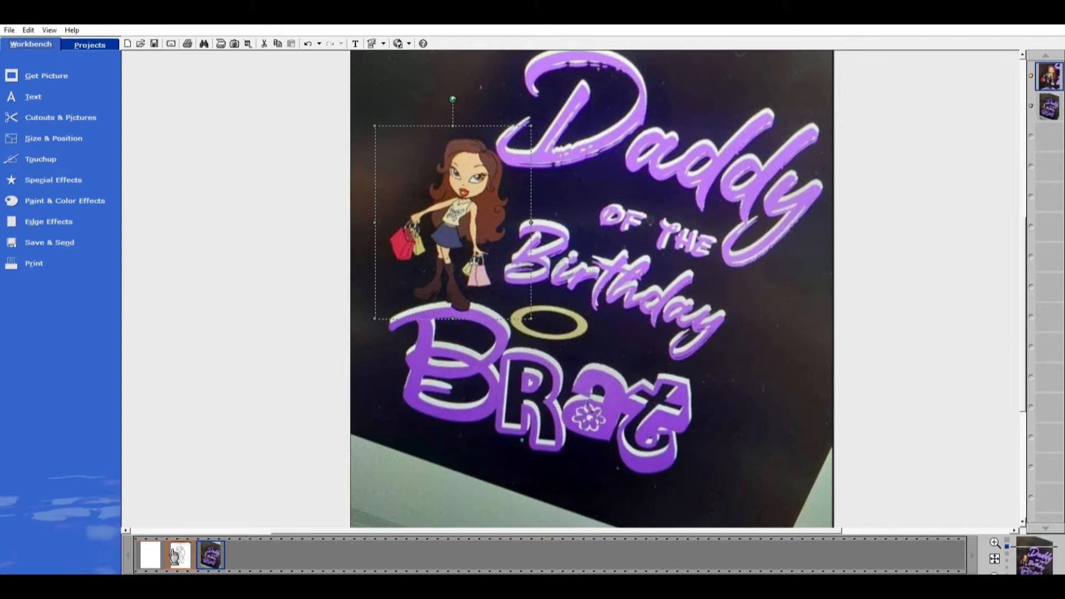
- Place the black-and-white doll coloring page picture onto the blank page
{"action": "left_click", "coordinate": [151, 553]}
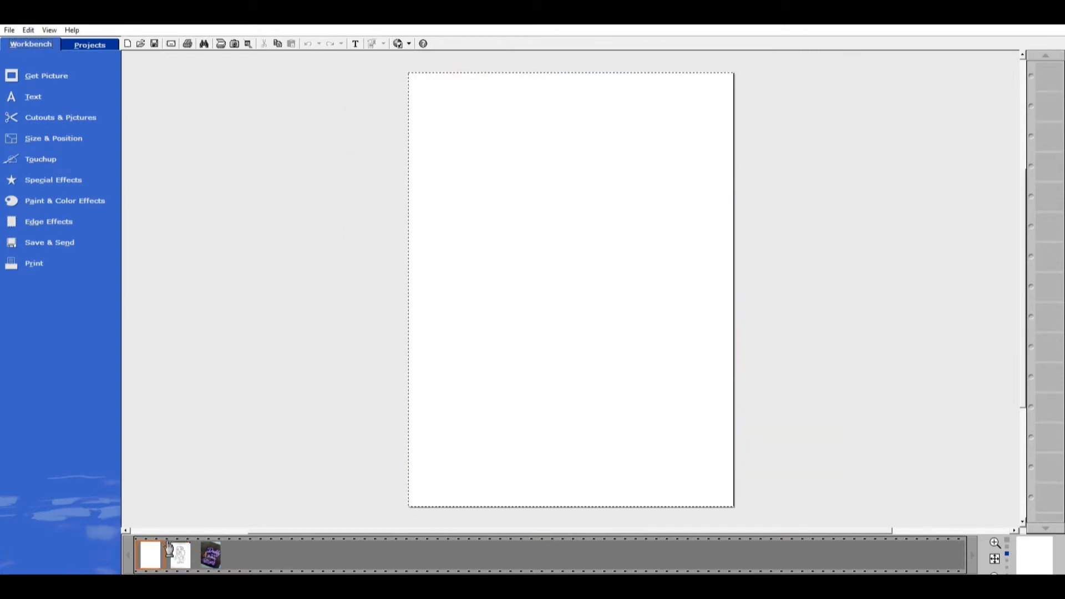
{"action": "left_click_drag", "start_coordinate": [188, 551], "coordinate": [557, 186]}
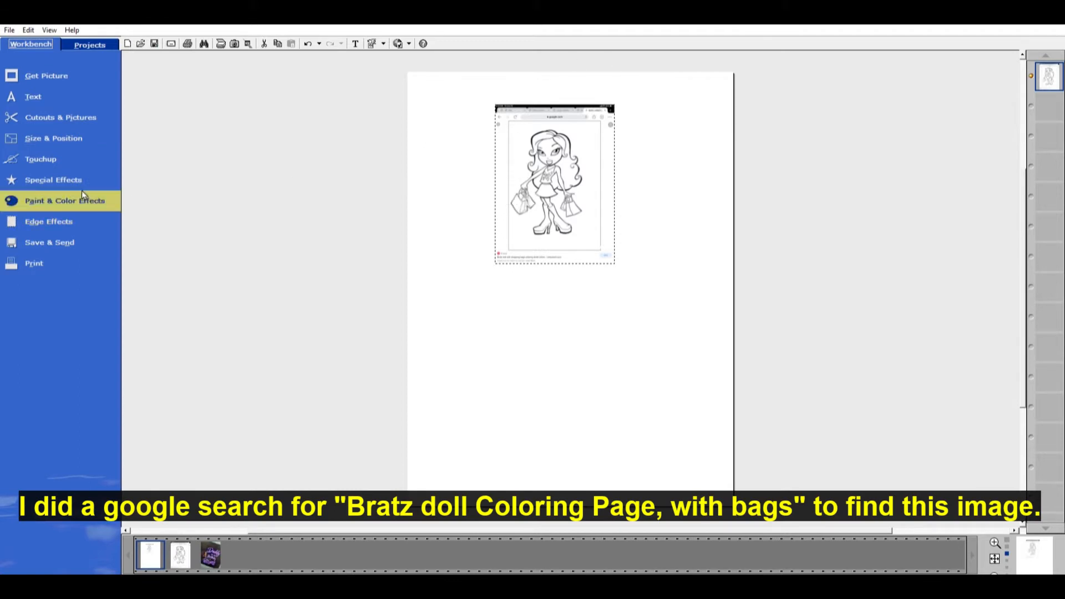
{"action": "left_click", "coordinate": [86, 203]}
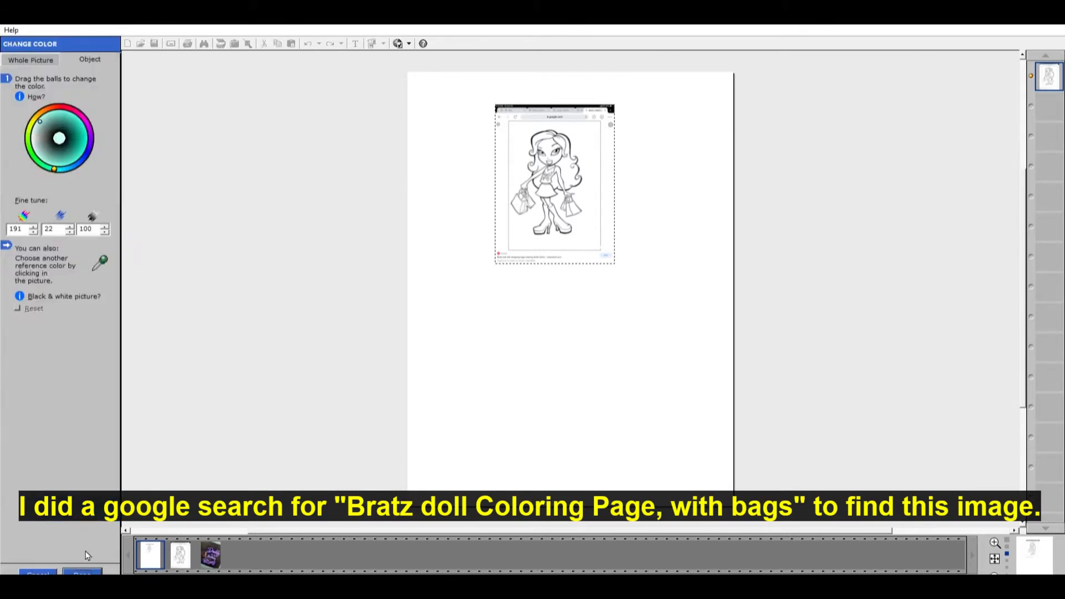
{"action": "left_click", "coordinate": [80, 572]}
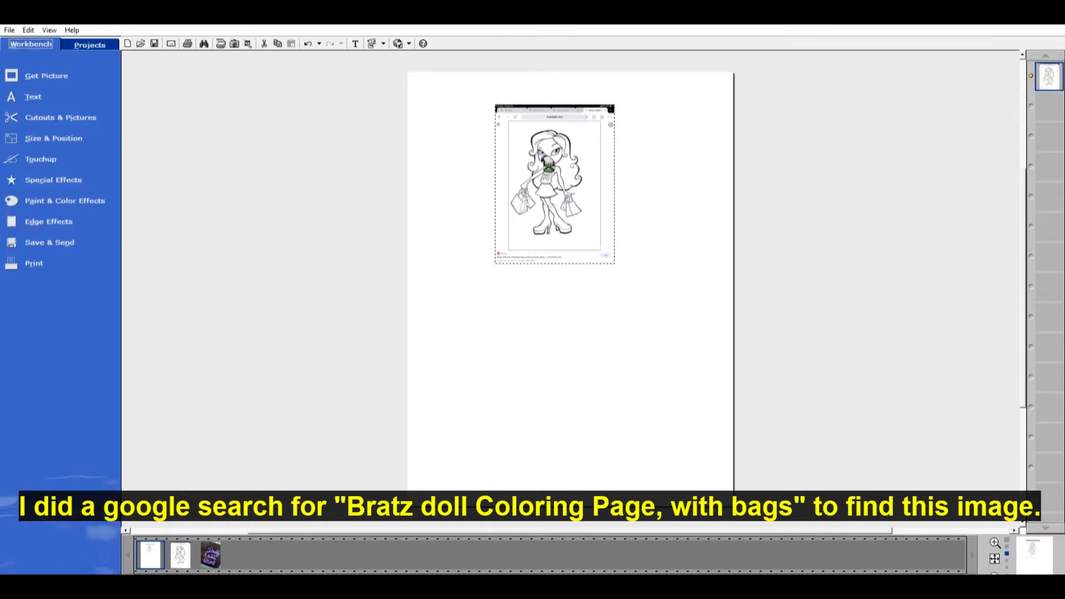
- Enlarge and reposition the doll coloring page picture so that it fits entirely within the page
{"action": "left_click_drag", "start_coordinate": [547, 164], "coordinate": [465, 105]}
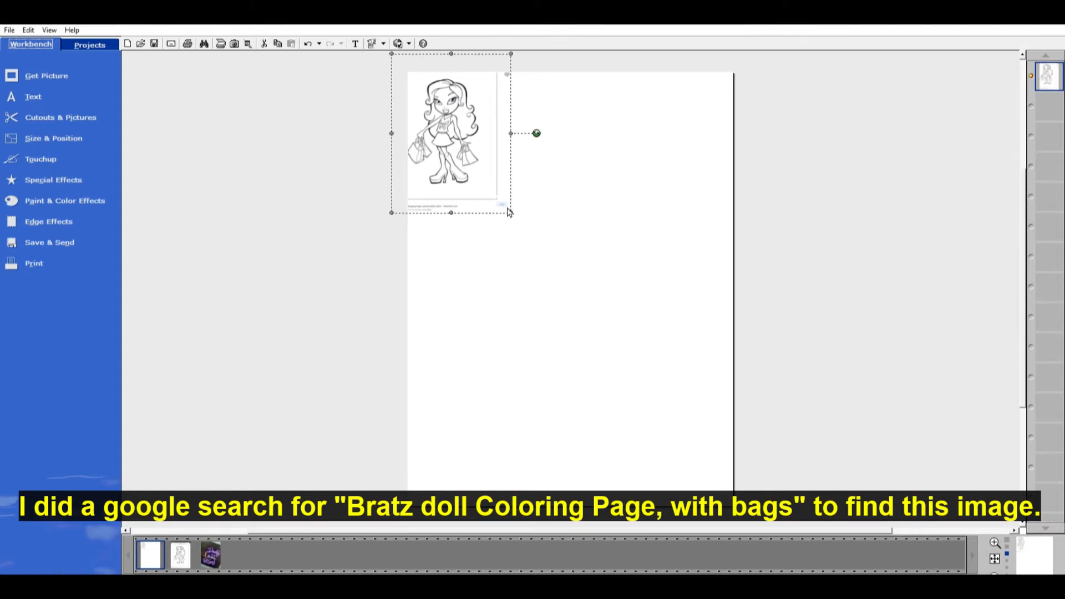
{"action": "left_click_drag", "start_coordinate": [509, 212], "coordinate": [932, 463]}
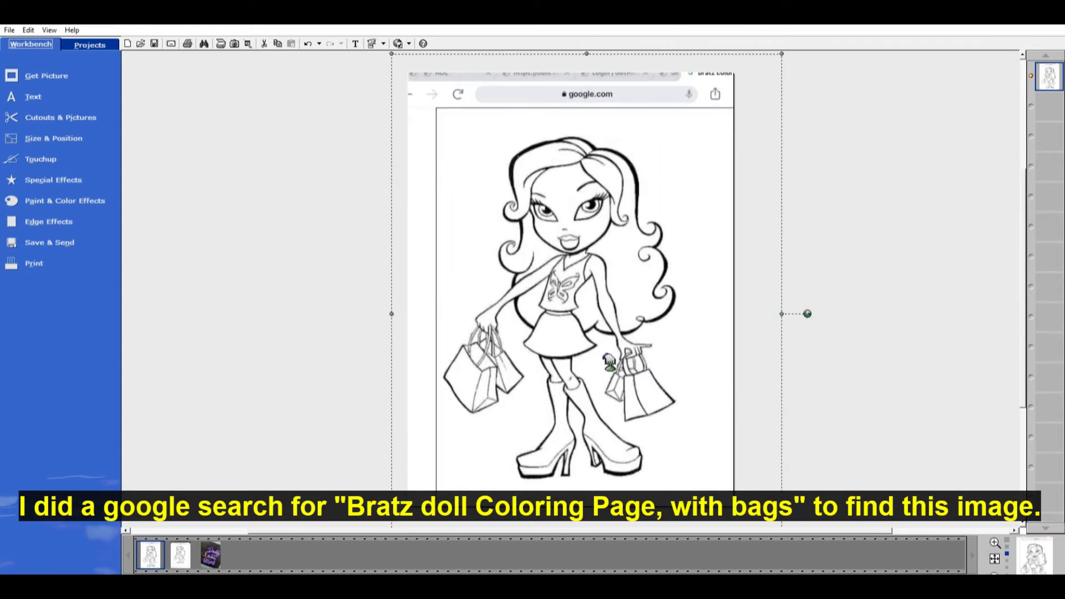
{"action": "left_click_drag", "start_coordinate": [610, 362], "coordinate": [595, 339]}
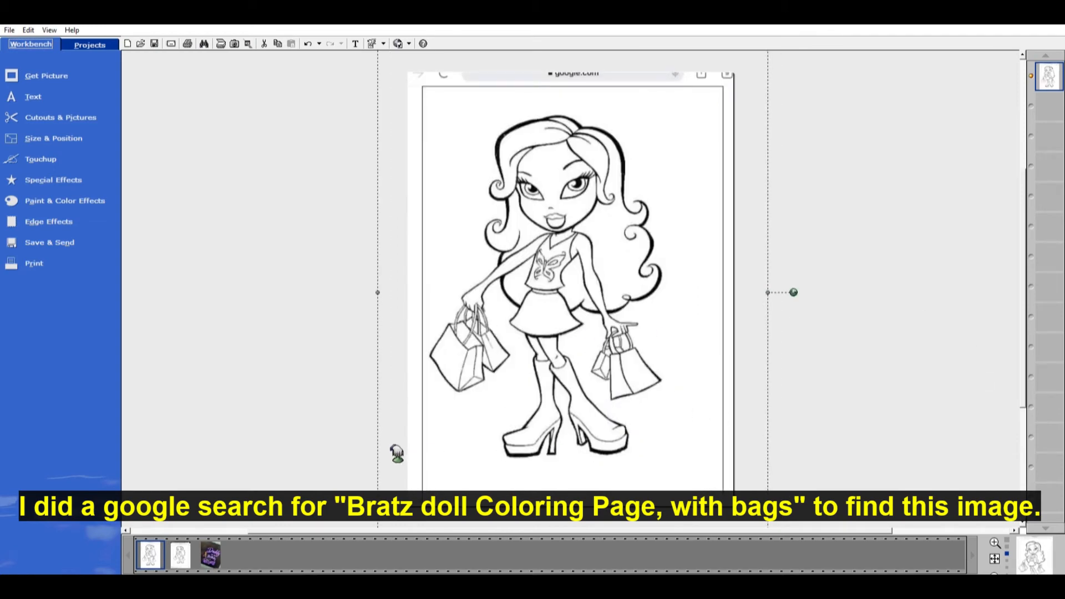
{"action": "left_click", "coordinate": [71, 110]}
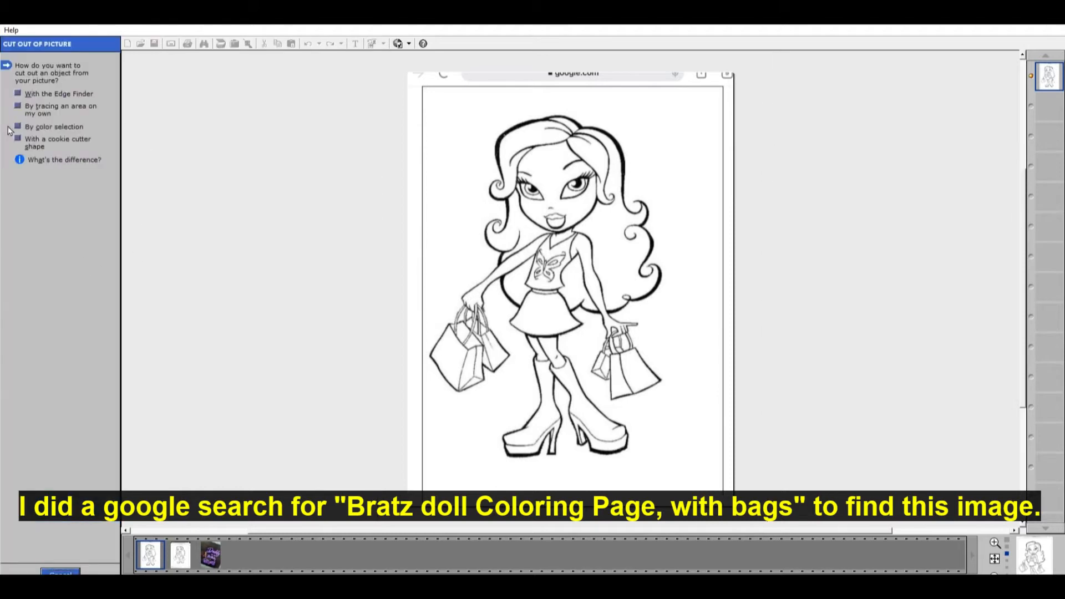
{"action": "left_click", "coordinate": [54, 570]}
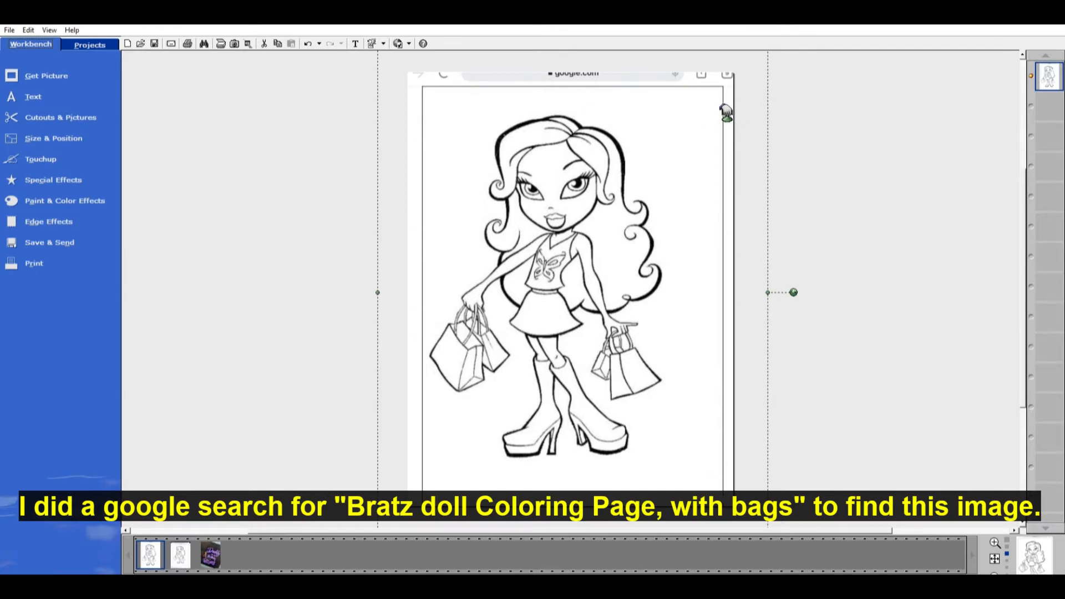
{"action": "key", "text": "ctrl+z"}
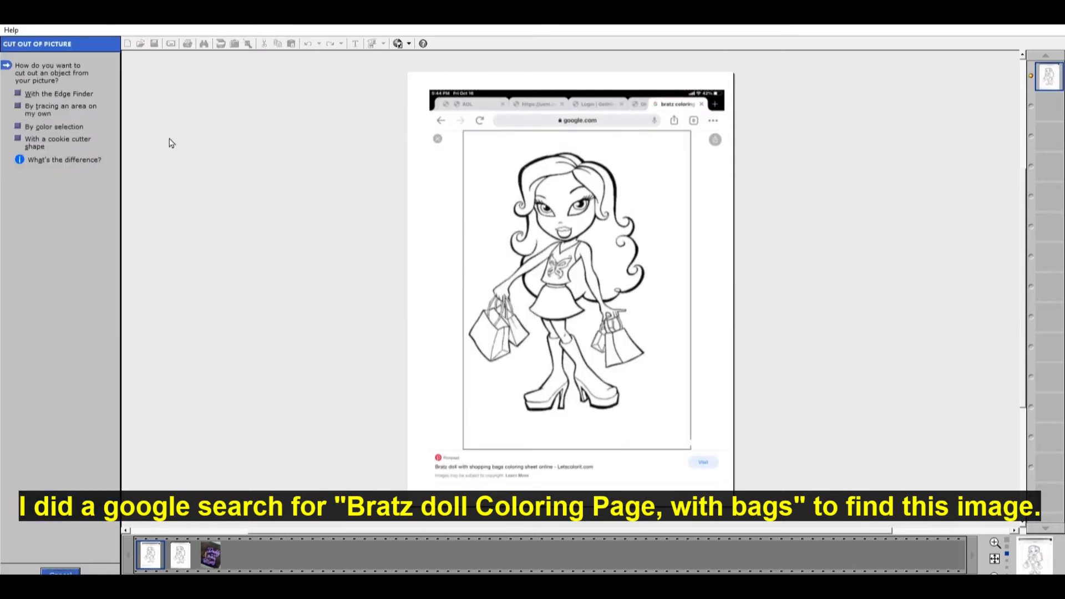
- Cut out the doll drawing with a square cookie cutter shape fitted just inside the thin frame of the screenshot
{"action": "left_click", "coordinate": [22, 136]}
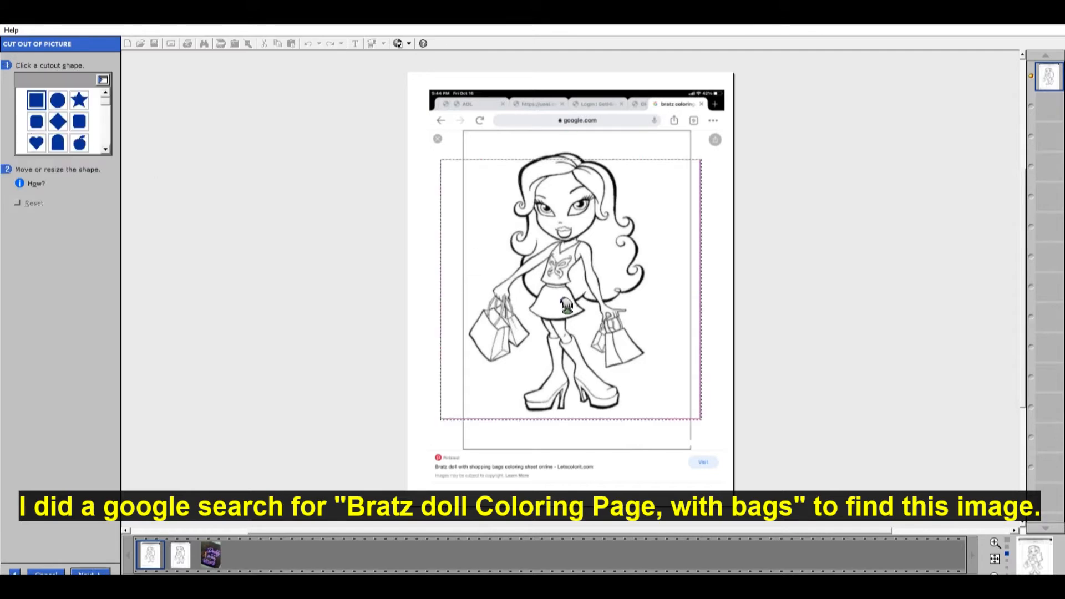
{"action": "left_click_drag", "start_coordinate": [567, 303], "coordinate": [592, 287]}
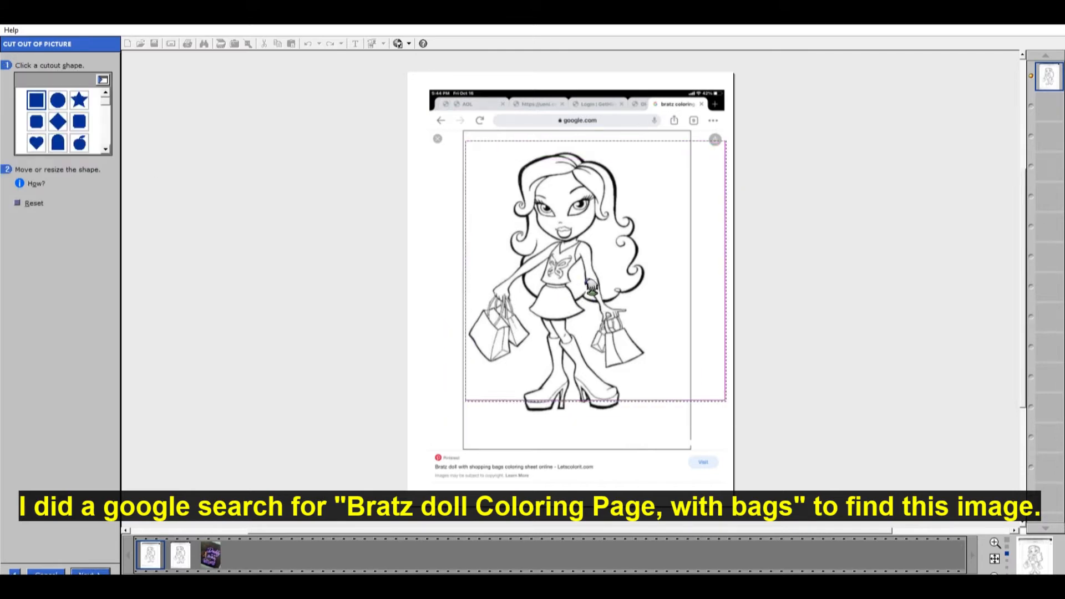
{"action": "left_click_drag", "start_coordinate": [726, 267], "coordinate": [688, 273]}
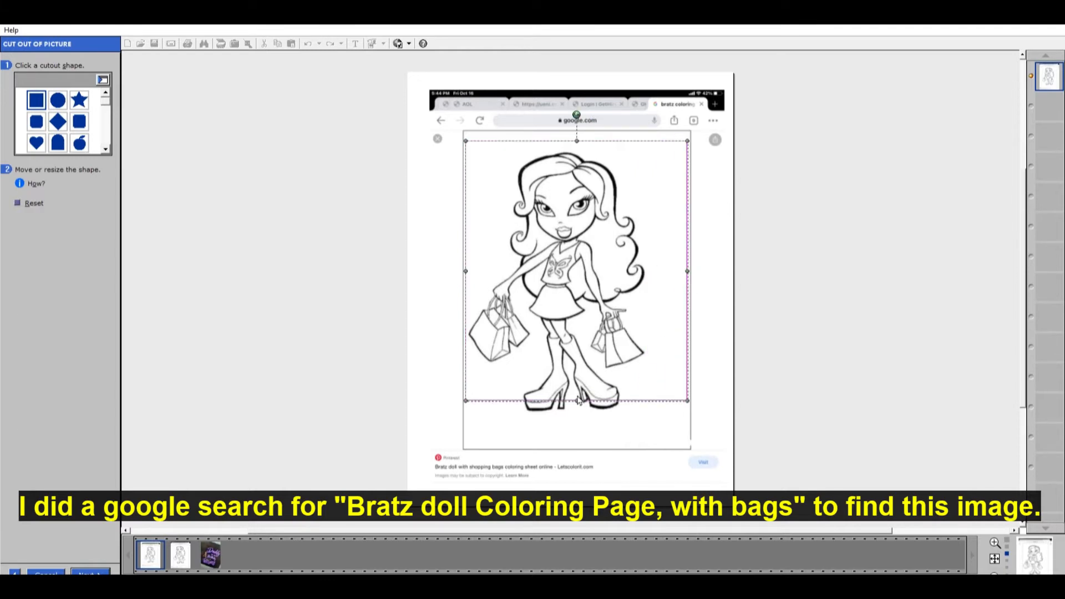
{"action": "left_click_drag", "start_coordinate": [577, 401], "coordinate": [585, 441]}
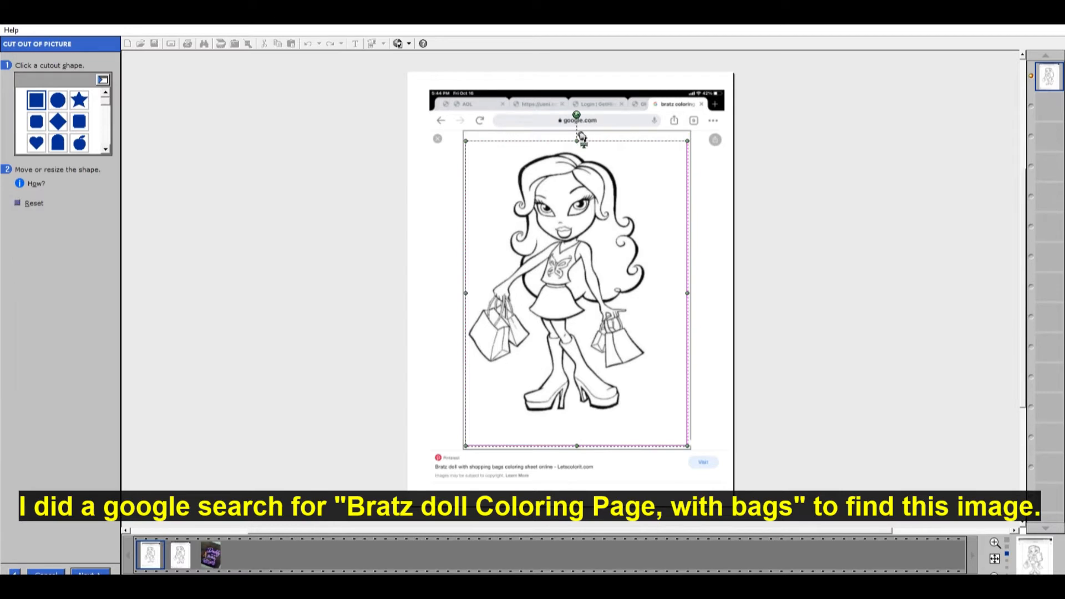
{"action": "left_click_drag", "start_coordinate": [576, 140], "coordinate": [577, 134]}
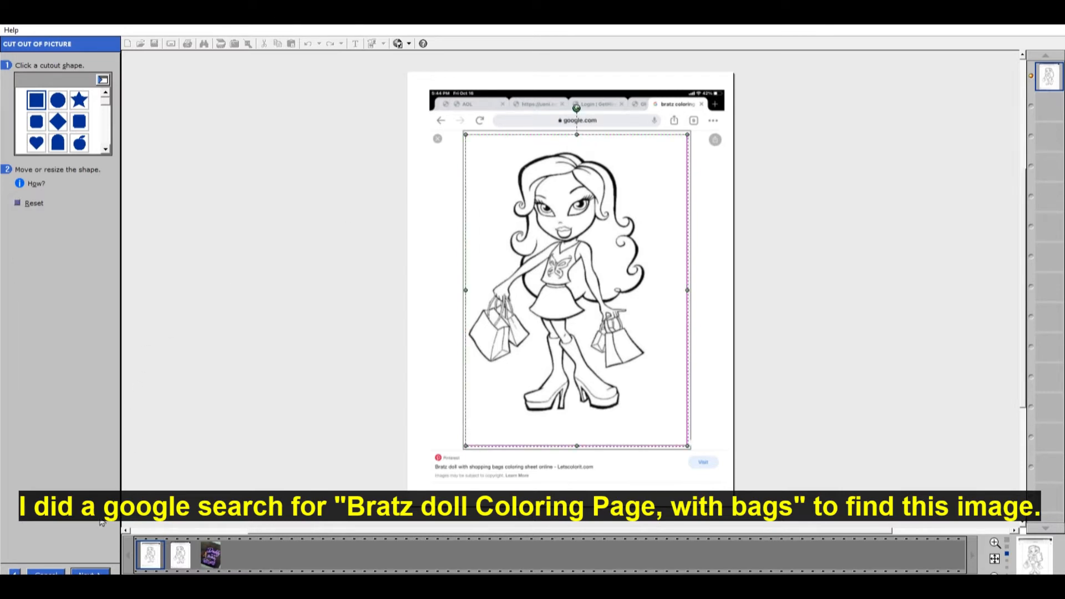
{"action": "left_click", "coordinate": [94, 567]}
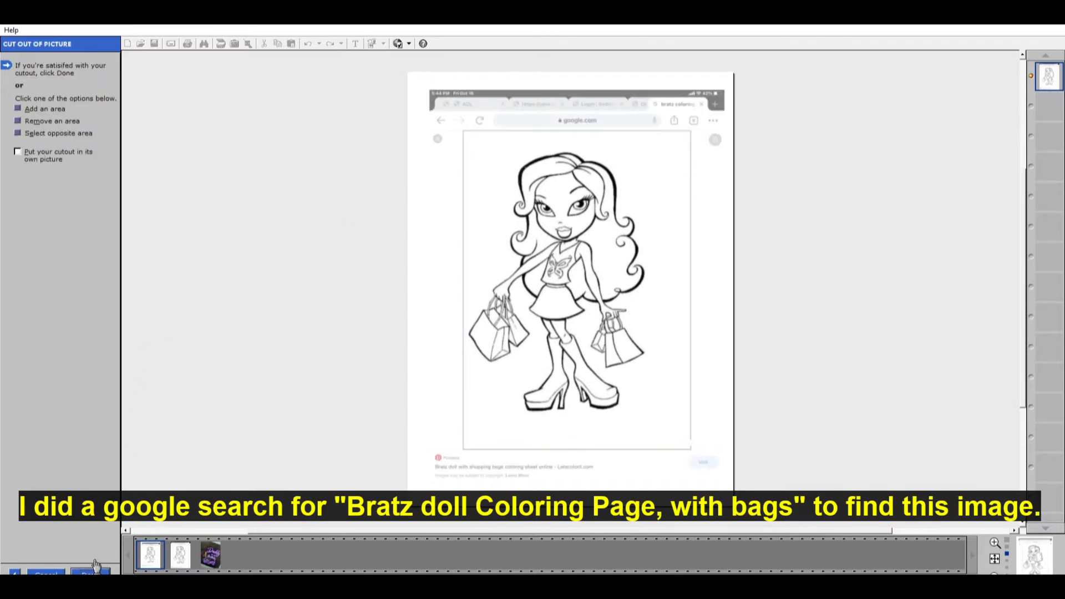
{"action": "left_click", "coordinate": [94, 566]}
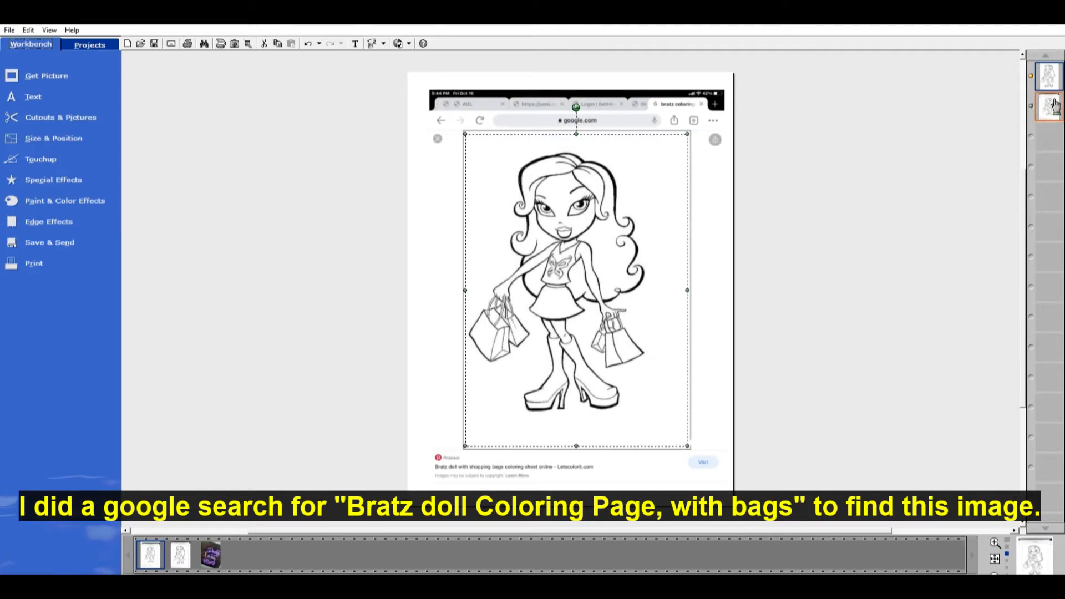
- Delete the original screenshot behind the cutout and enlarge the doll drawing to nearly fill the page
{"action": "left_click", "coordinate": [1054, 106]}
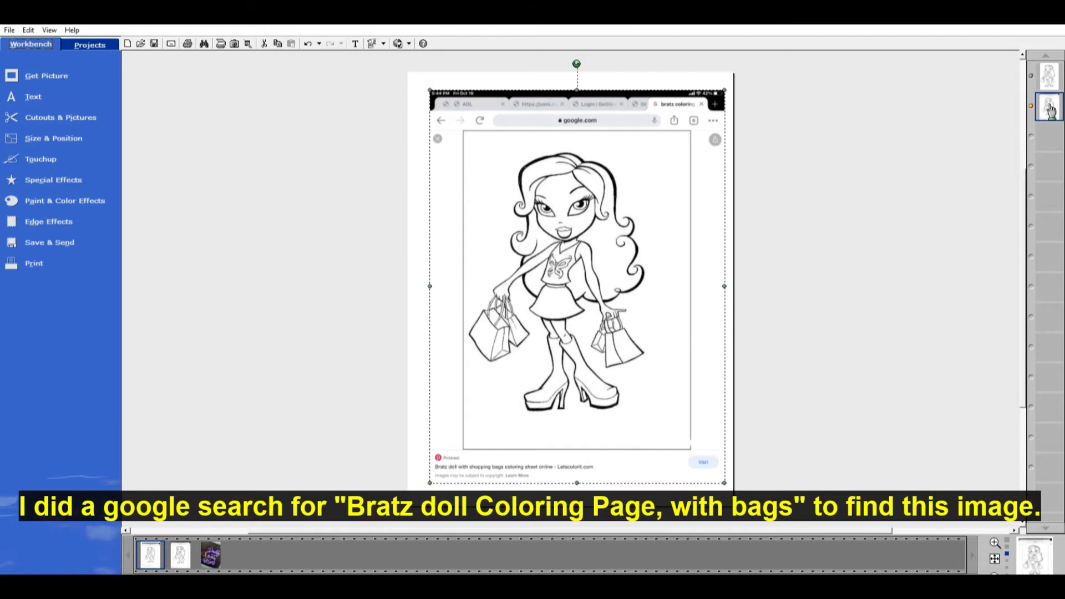
{"action": "key", "text": "Delete"}
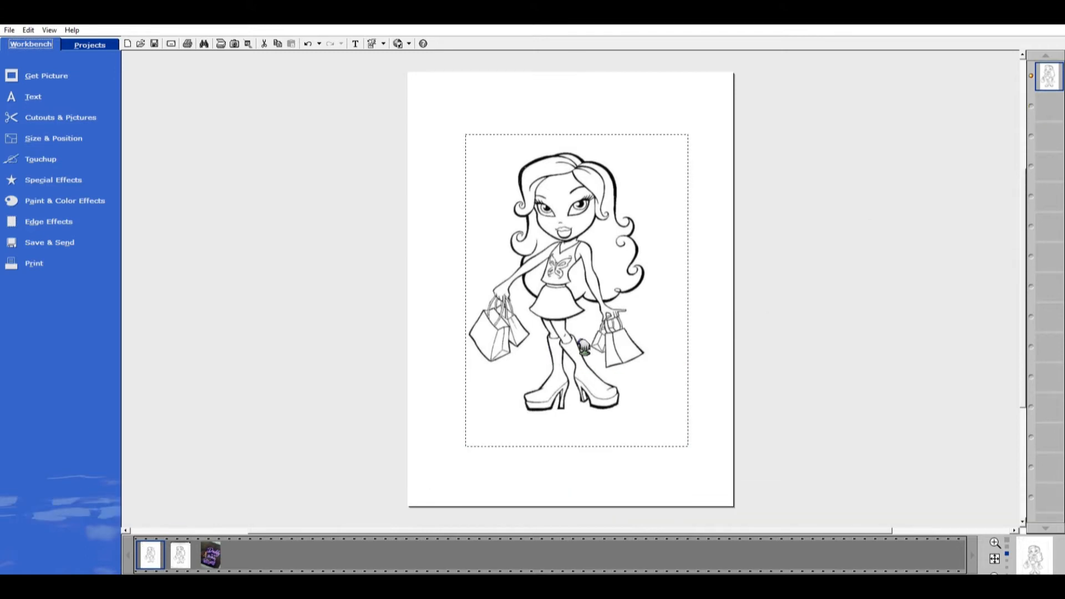
{"action": "left_click_drag", "start_coordinate": [581, 345], "coordinate": [542, 312]}
{"action": "left_click_drag", "start_coordinate": [639, 385], "coordinate": [722, 506]}
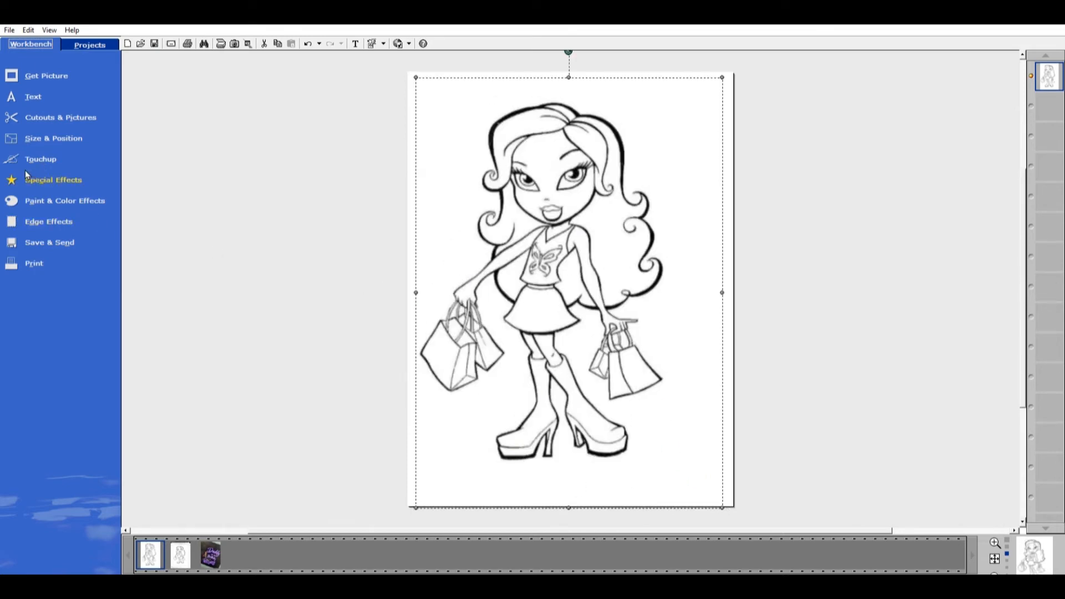
- Sharpen the focus of the doll drawing to 45 with the Blur or Sharpen Focus effect
{"action": "left_click", "coordinate": [43, 177]}
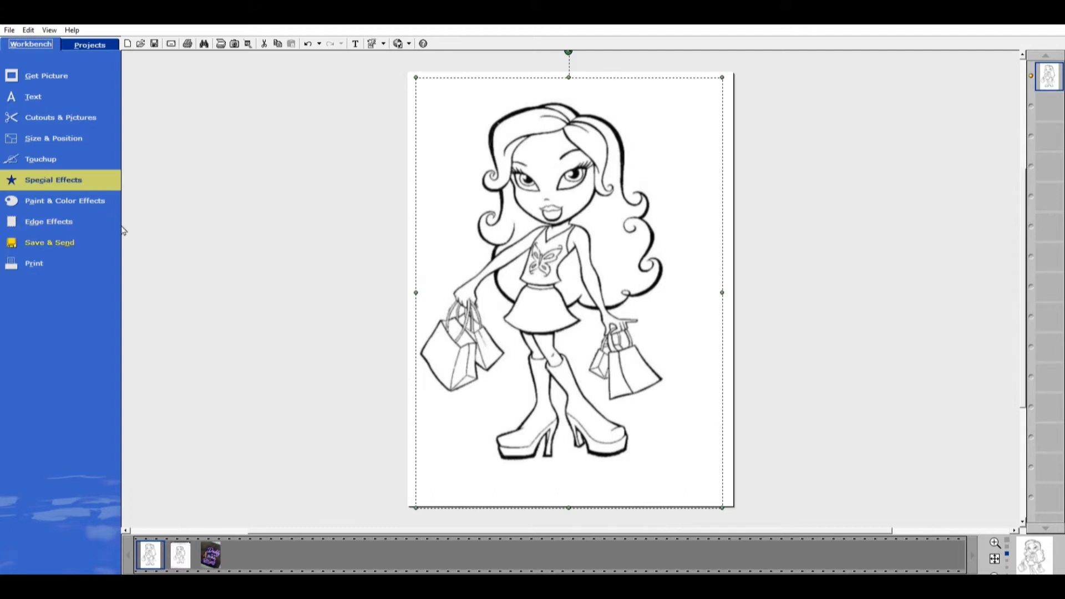
{"action": "left_click", "coordinate": [163, 278]}
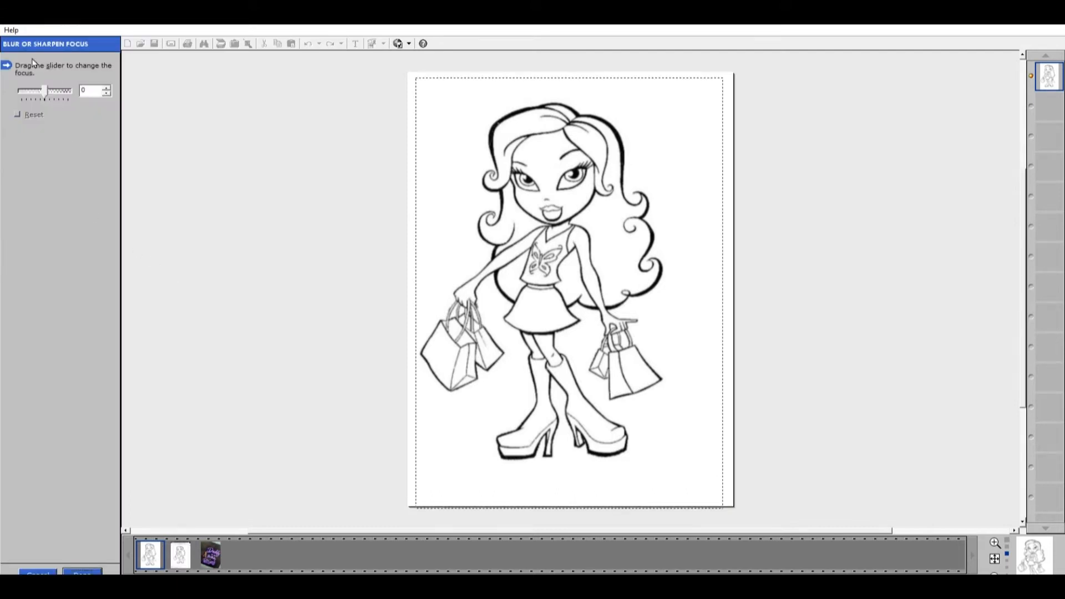
{"action": "left_click_drag", "start_coordinate": [49, 93], "coordinate": [58, 84]}
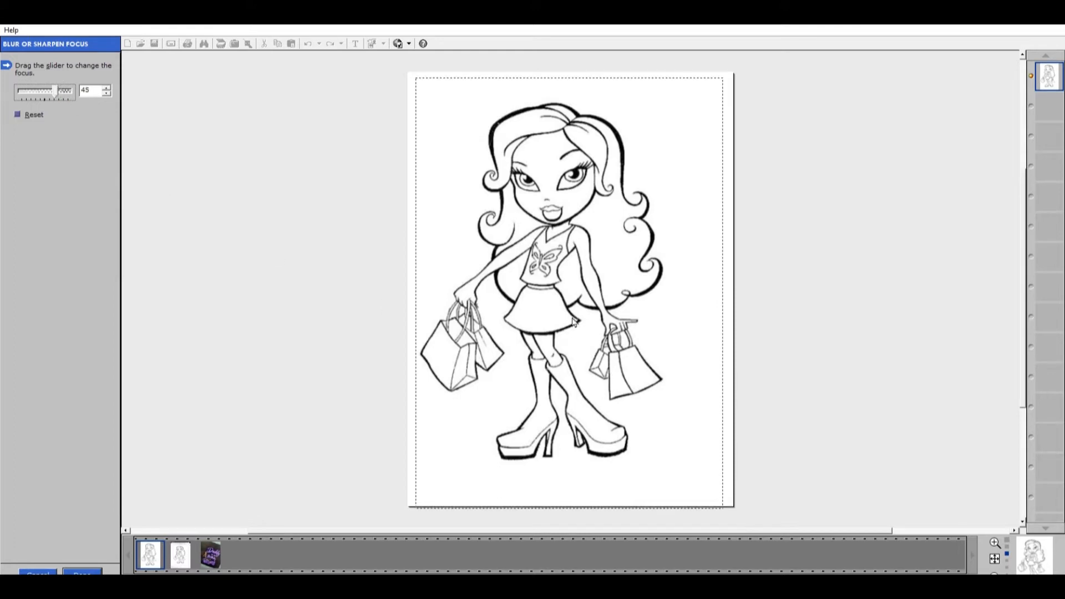
{"action": "scroll", "coordinate": [570, 221], "scroll_direction": "up", "scroll_amount": 2}
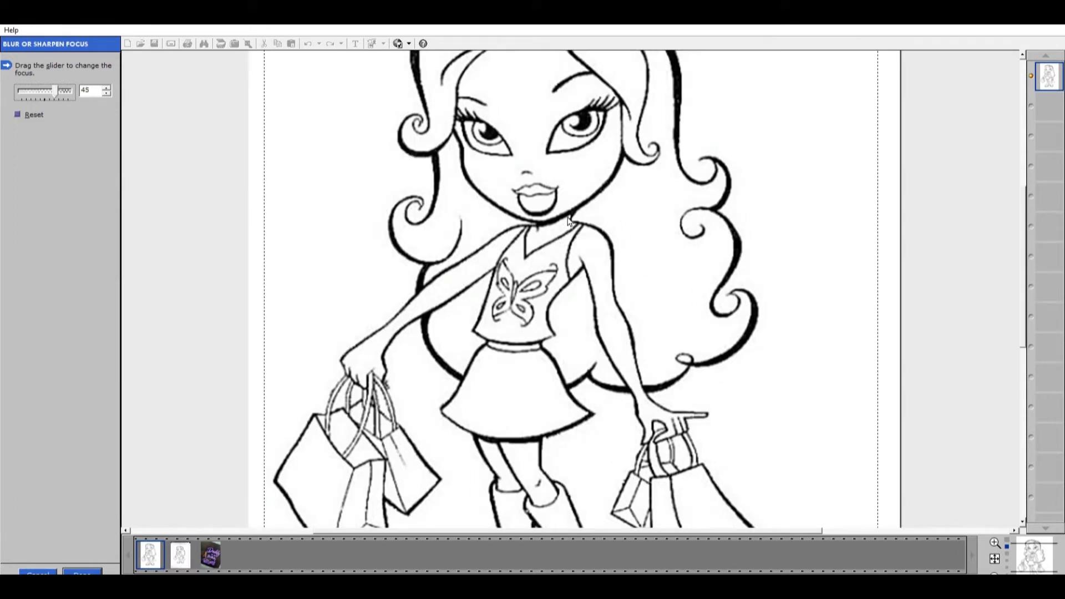
{"action": "scroll", "coordinate": [226, 183], "scroll_direction": "down", "scroll_amount": 2}
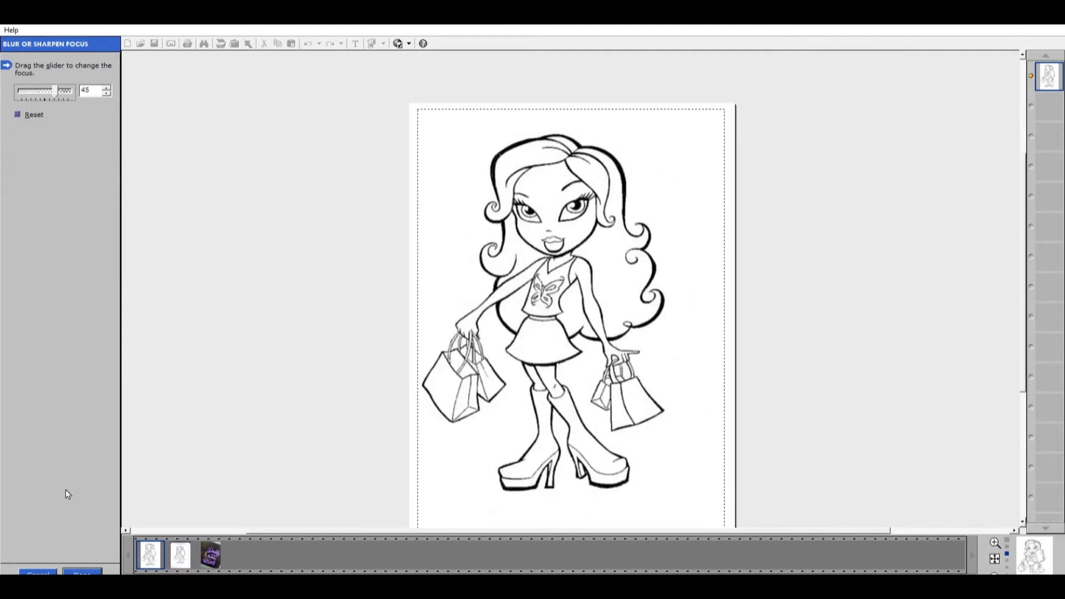
{"action": "left_click", "coordinate": [90, 561]}
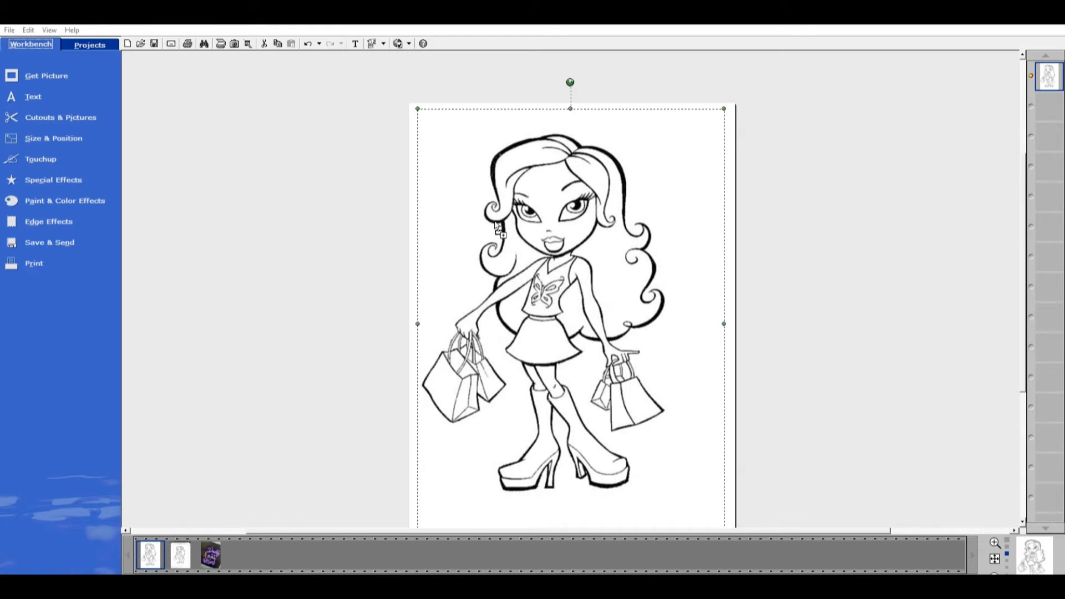
- Place the coloured doll reference photo on the page, shrink it into the upper-left corner and tilt it slightly counterclockwise
{"action": "left_click_drag", "start_coordinate": [508, 235], "coordinate": [510, 238]}
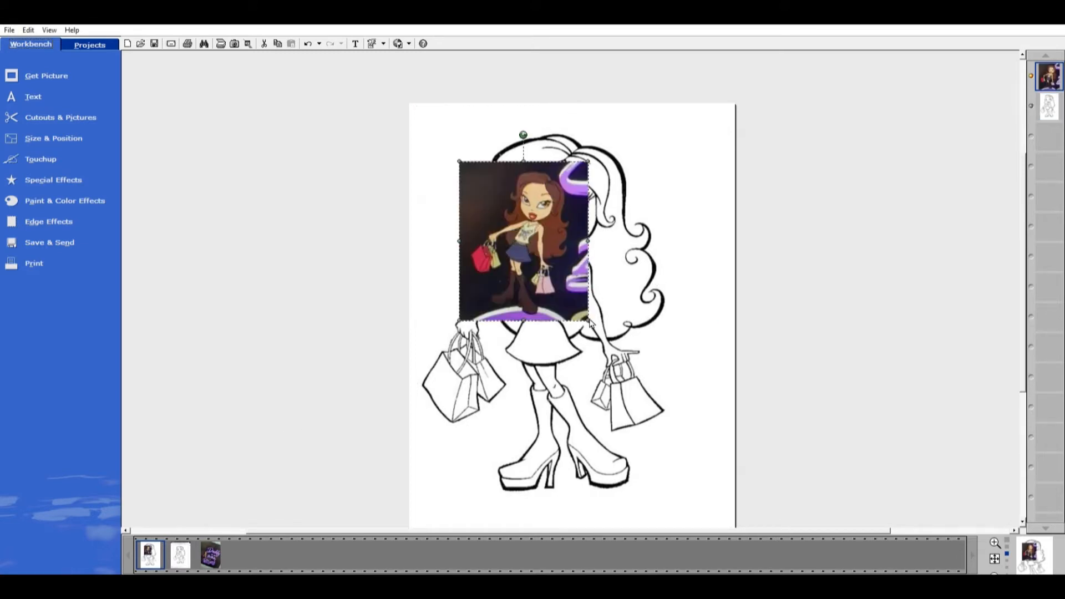
{"action": "left_click_drag", "start_coordinate": [587, 320], "coordinate": [486, 190]}
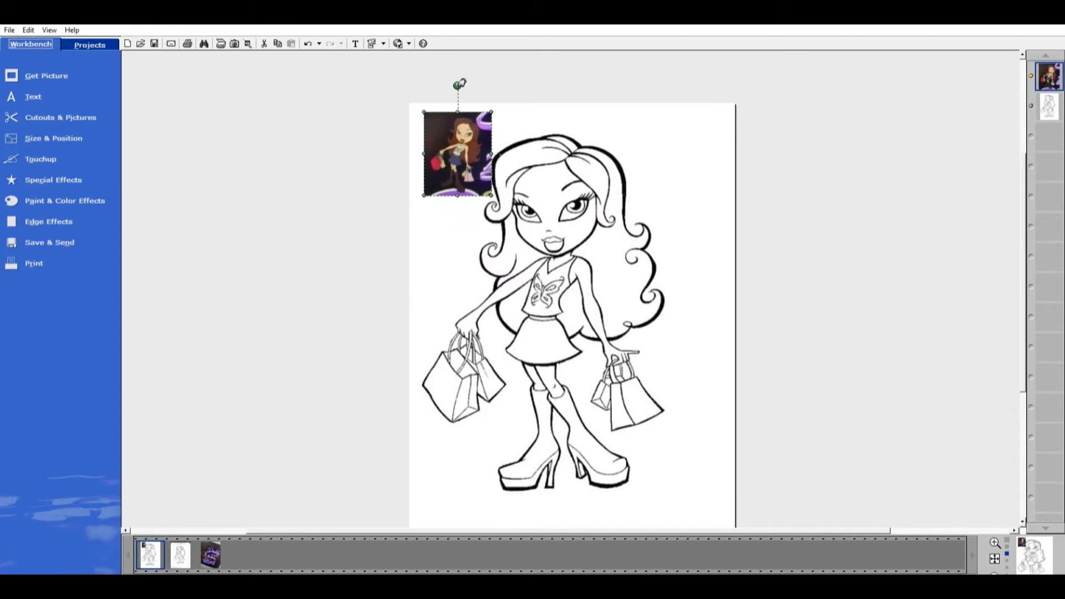
{"action": "left_click_drag", "start_coordinate": [460, 83], "coordinate": [440, 87]}
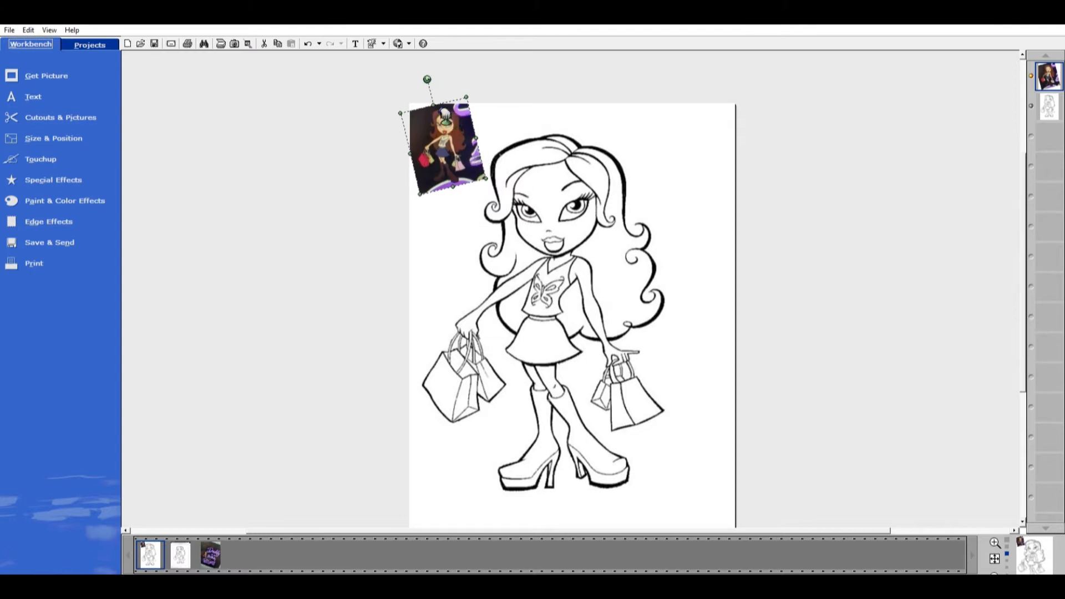
- Start a cutout by color selection and add the connected hair sections on top and along both sides of the doll's head
{"action": "scroll", "coordinate": [620, 248], "scroll_direction": "up", "scroll_amount": 2}
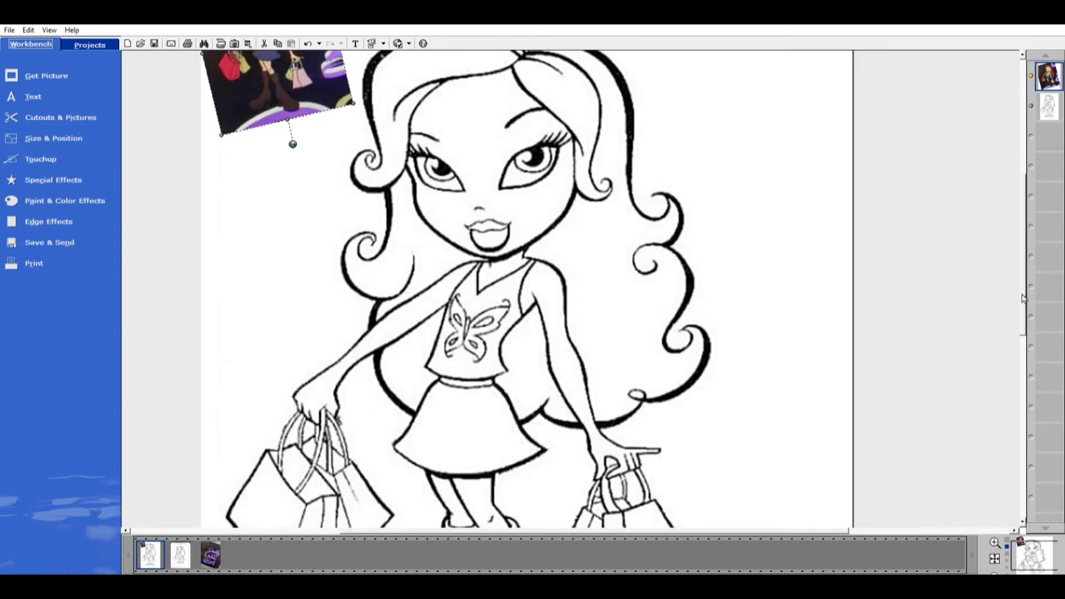
{"action": "left_click_drag", "start_coordinate": [1023, 302], "coordinate": [1023, 261]}
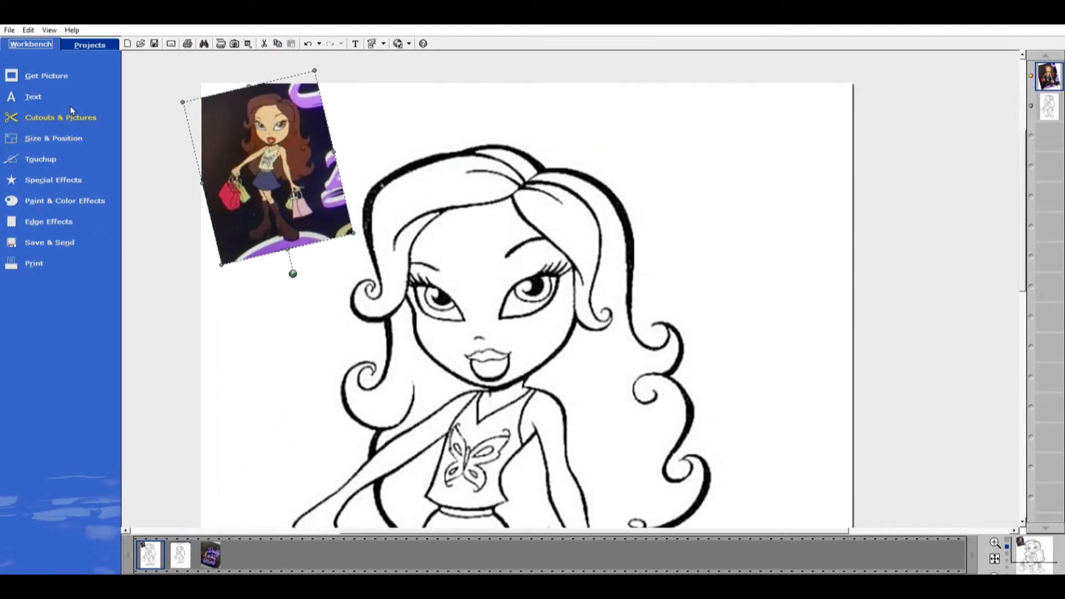
{"action": "left_click", "coordinate": [61, 117]}
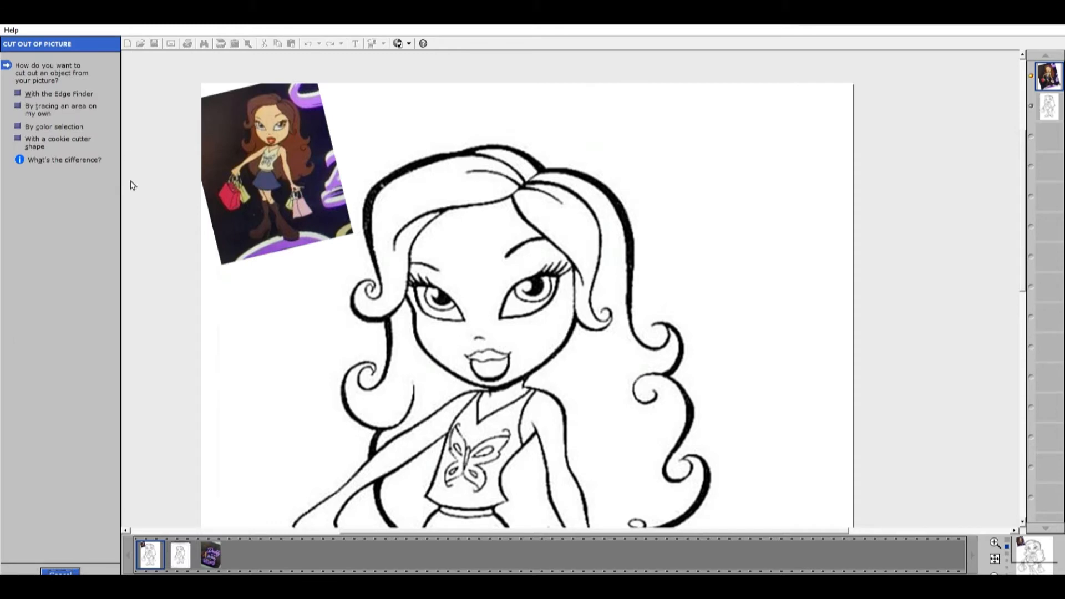
{"action": "left_click", "coordinate": [22, 126]}
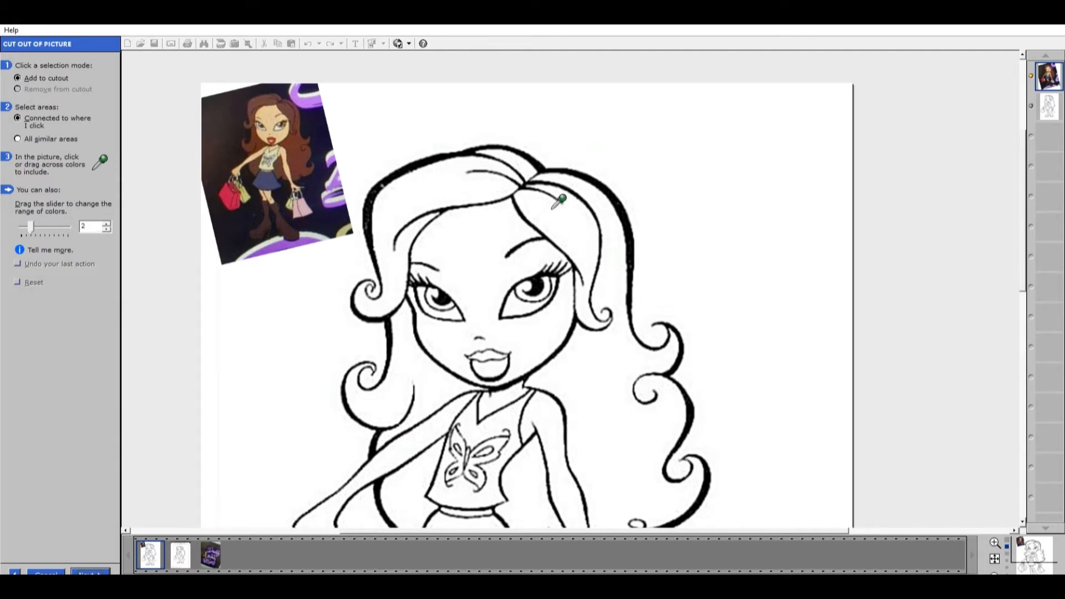
{"action": "left_click", "coordinate": [456, 199]}
{"action": "left_click", "coordinate": [526, 173]}
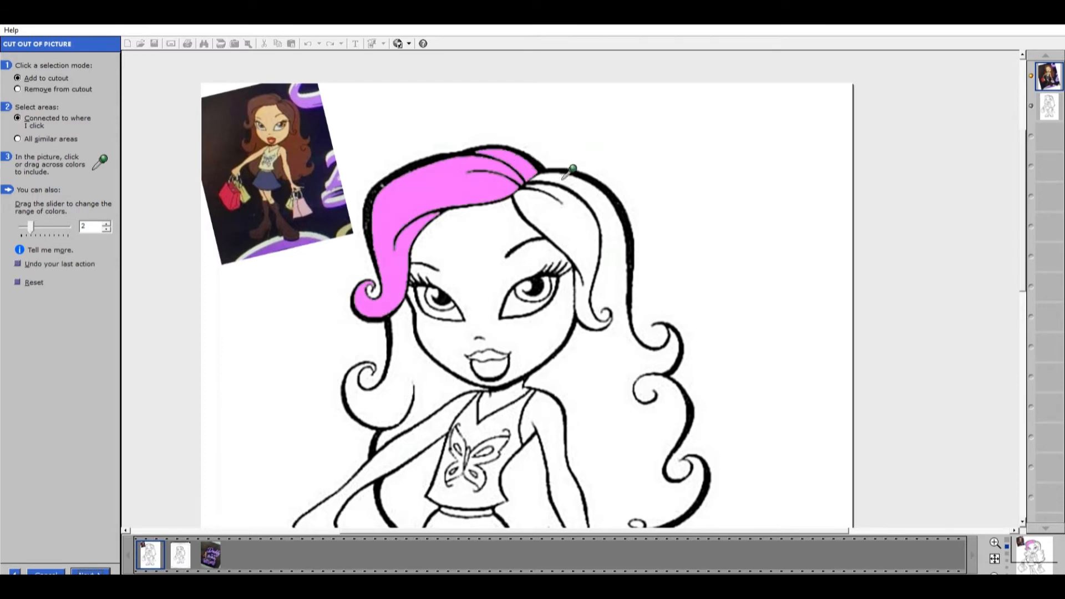
{"action": "left_click", "coordinate": [595, 210]}
{"action": "left_click", "coordinate": [610, 220]}
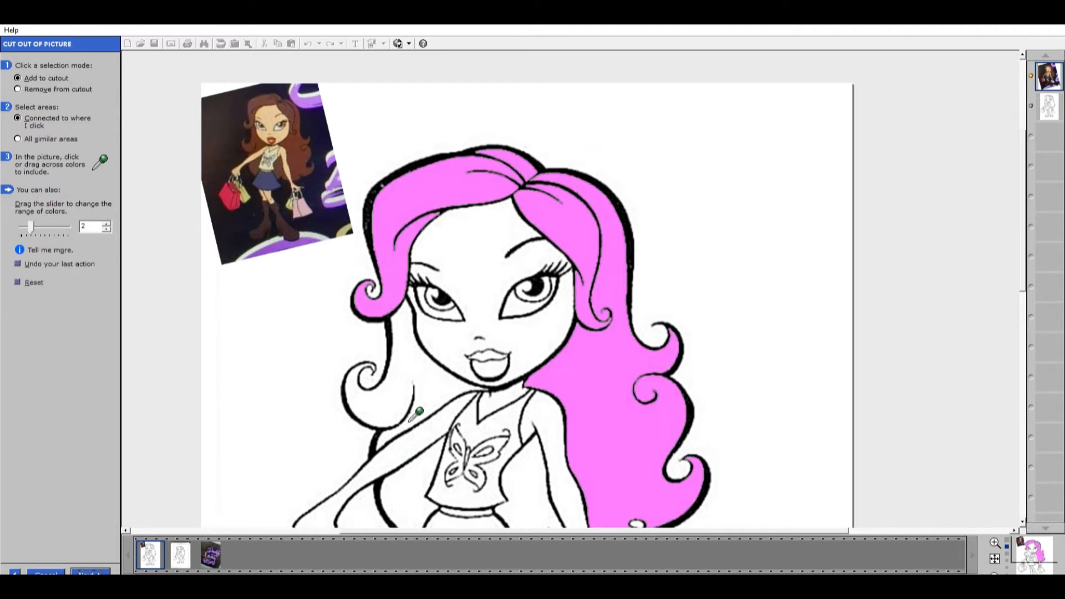
{"action": "left_click", "coordinate": [399, 392]}
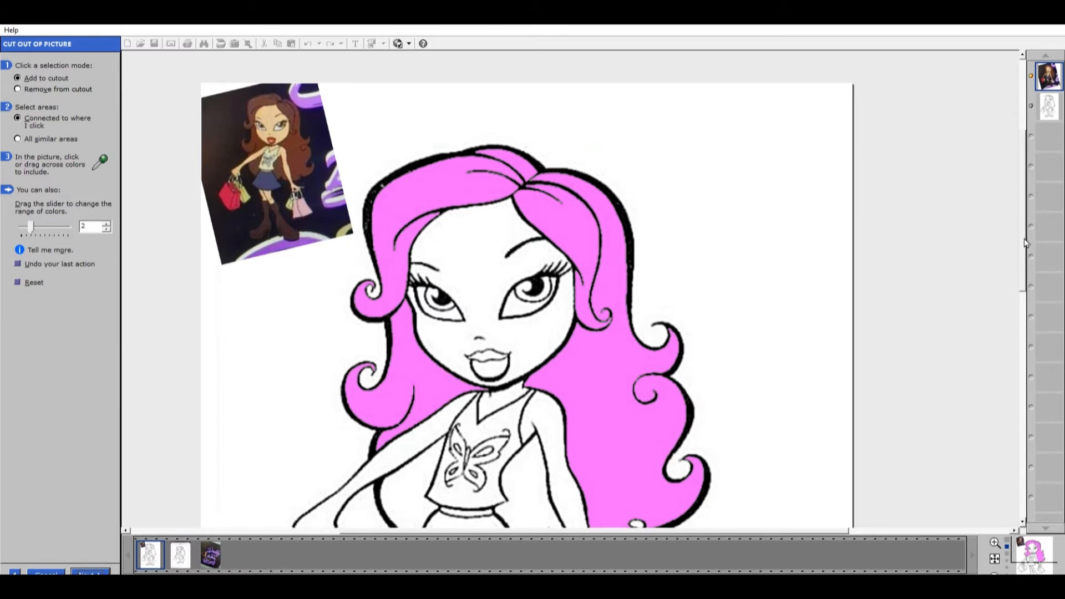
- Try adding the hair areas beside the doll's waist to the cutout, inspect the shirt outline for gaps, and cancel the cutout
{"action": "left_click_drag", "start_coordinate": [1023, 228], "coordinate": [1034, 289]}
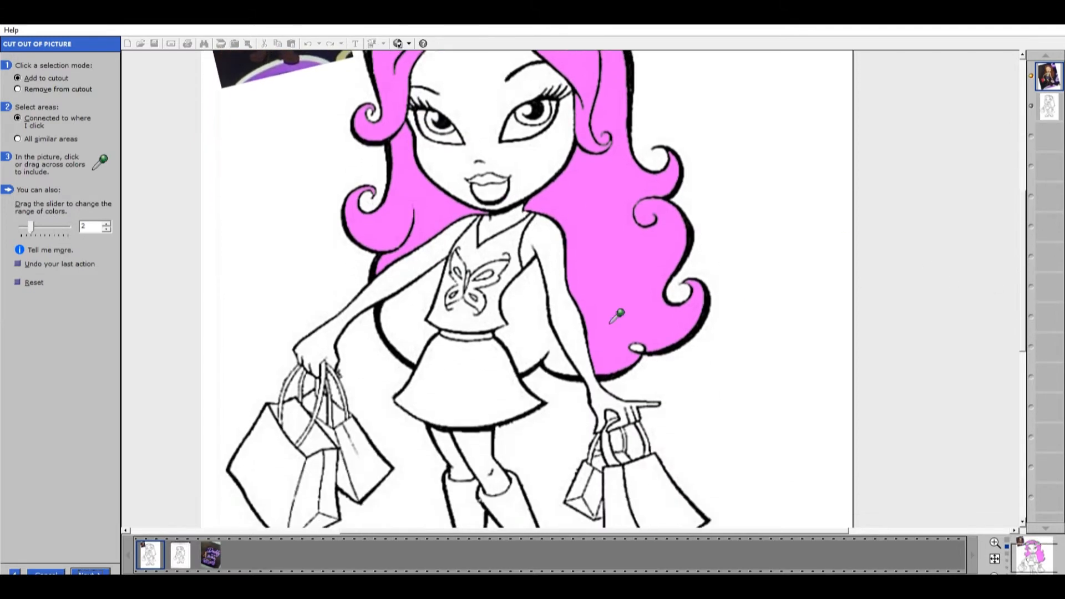
{"action": "left_click", "coordinate": [411, 314]}
{"action": "left_click", "coordinate": [533, 350]}
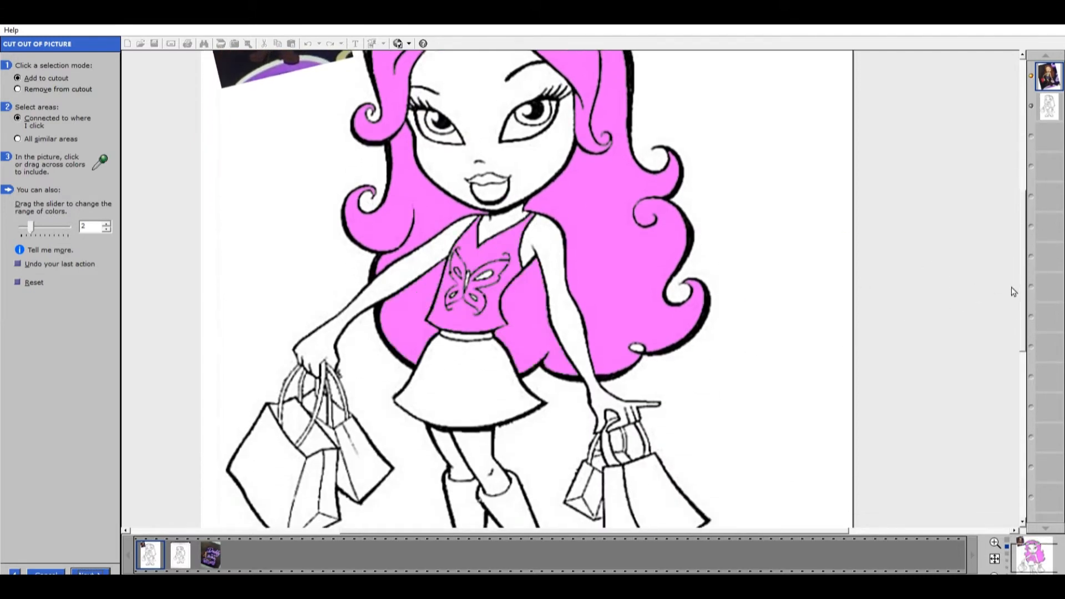
{"action": "left_click_drag", "start_coordinate": [1023, 292], "coordinate": [1014, 241]}
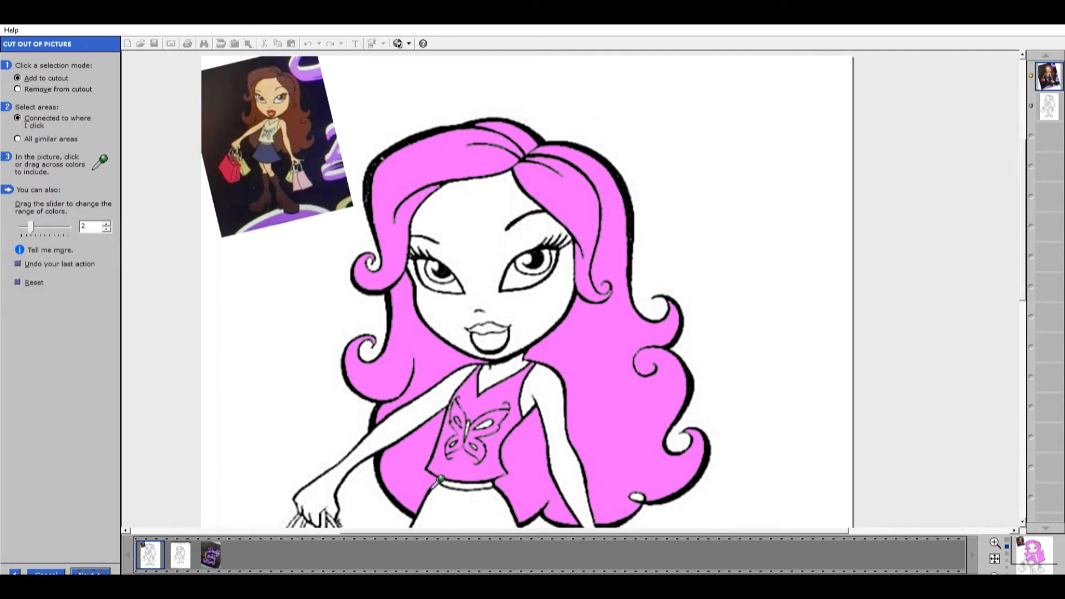
{"action": "left_click", "coordinate": [461, 409]}
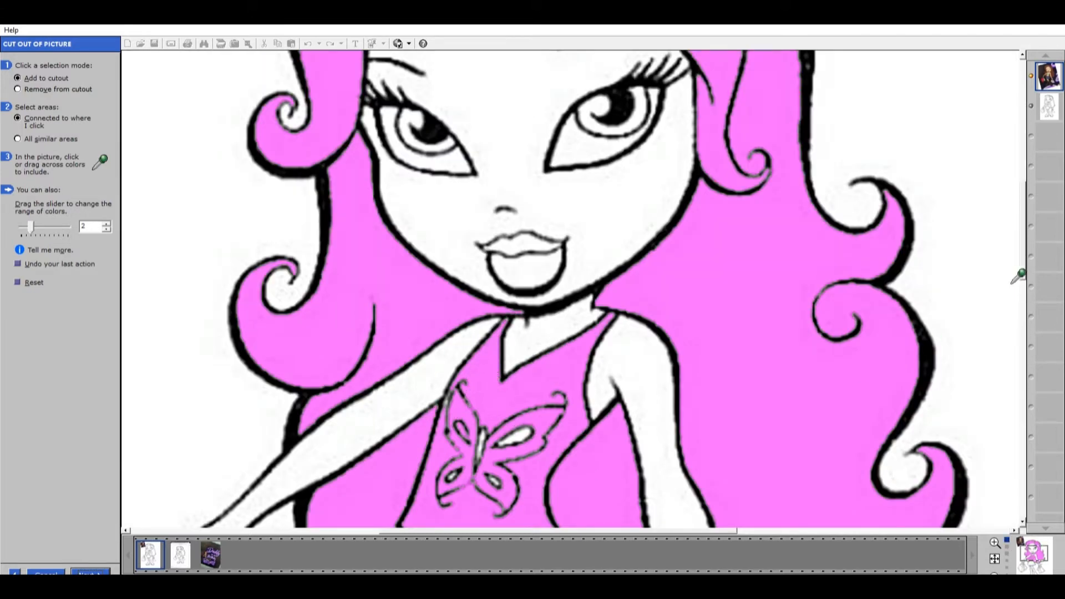
{"action": "left_click_drag", "start_coordinate": [1023, 240], "coordinate": [1032, 275]}
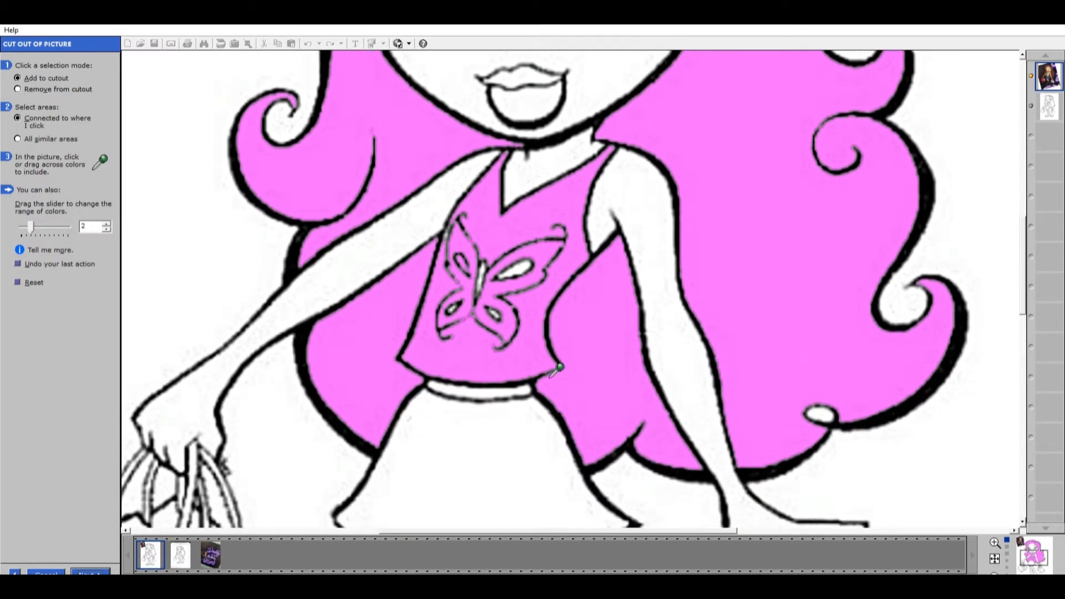
{"action": "left_click", "coordinate": [45, 570]}
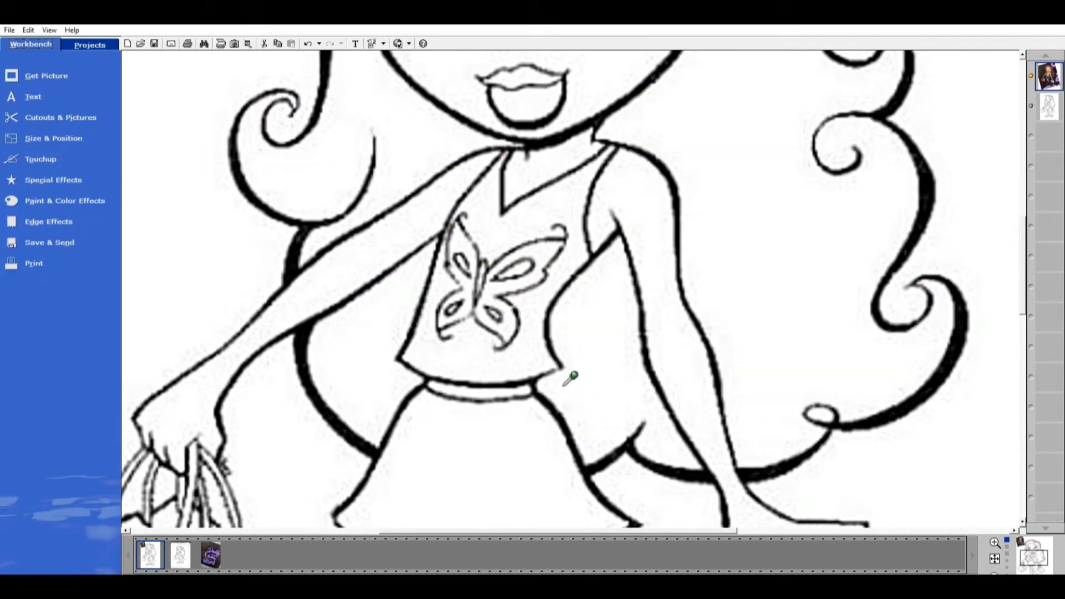
- Add a black square shape and shrink it into a thin slanted line that closes the outline gap at the shirt's lower-right corner
{"action": "left_click", "coordinate": [36, 113]}
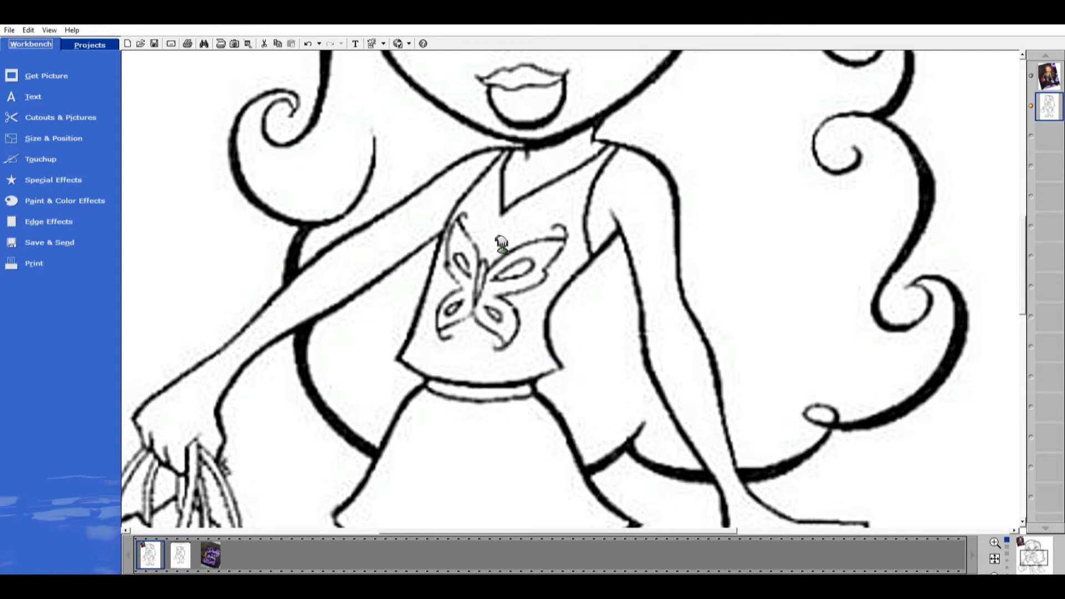
{"action": "left_click", "coordinate": [87, 114]}
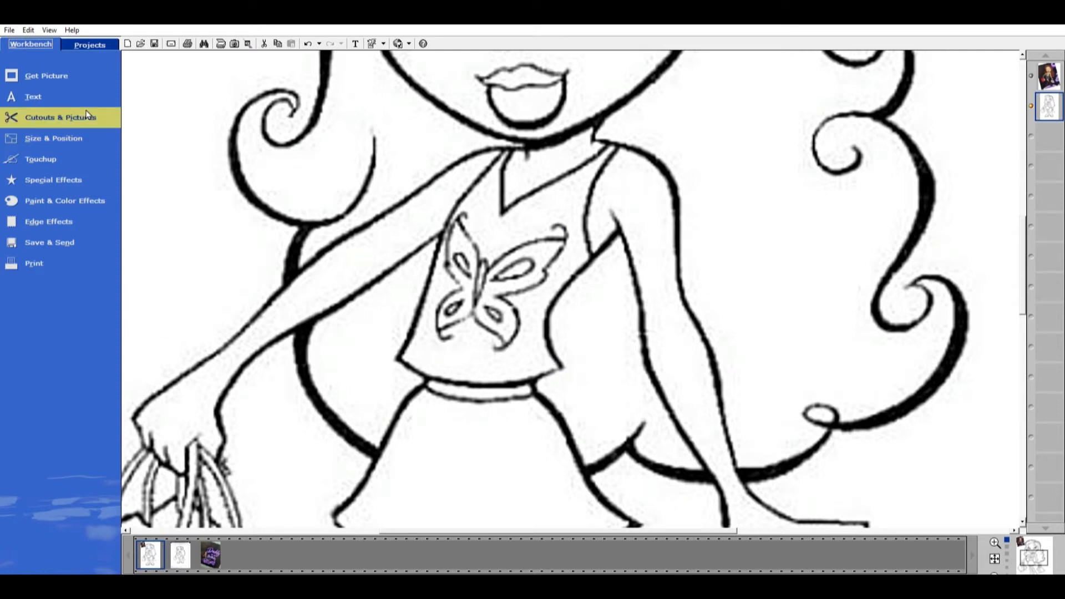
{"action": "left_click", "coordinate": [278, 136]}
{"action": "left_click", "coordinate": [102, 187]}
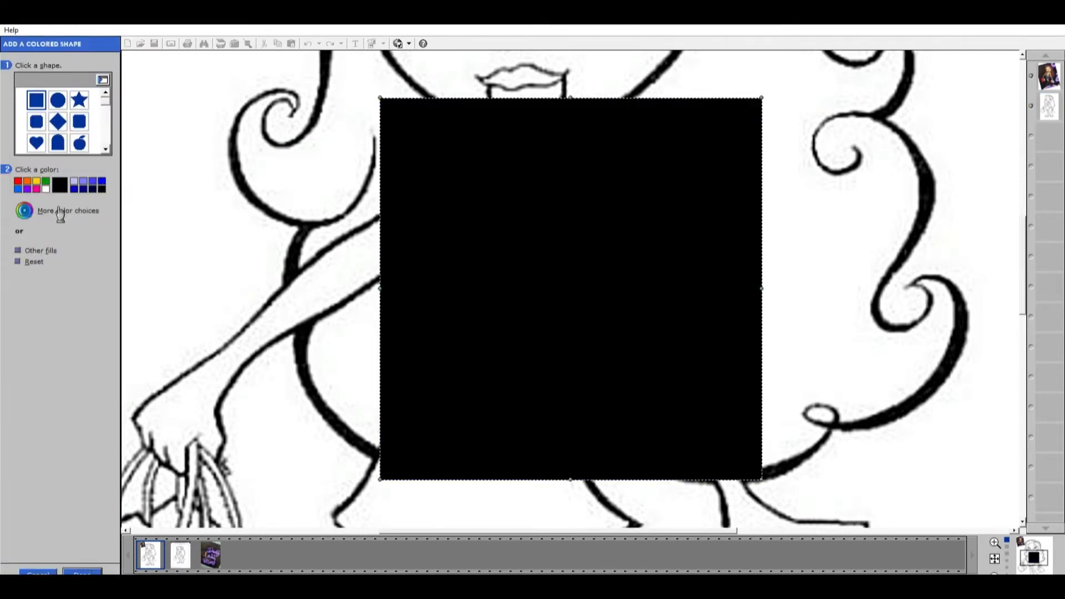
{"action": "left_click", "coordinate": [87, 566]}
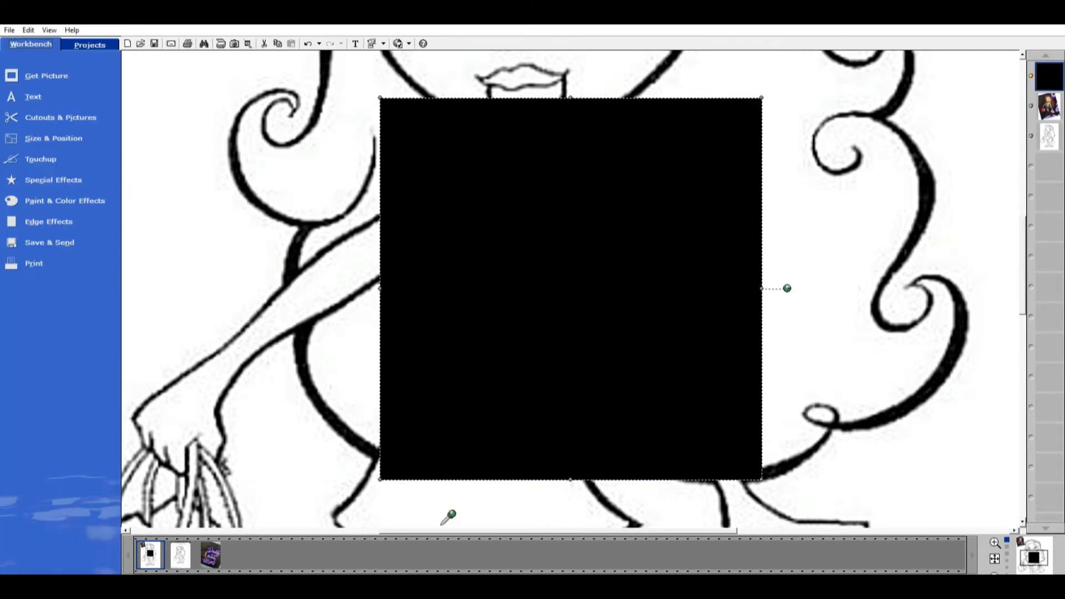
{"action": "mouse_move", "coordinate": [387, 480]}
{"action": "left_mouse_down"}
{"action": "mouse_move", "coordinate": [551, 293]}
{"action": "mouse_move", "coordinate": [743, 118]}
{"action": "mouse_move", "coordinate": [551, 335]}
{"action": "mouse_move", "coordinate": [560, 370]}
{"action": "mouse_move", "coordinate": [587, 357]}
{"action": "mouse_move", "coordinate": [559, 369]}
{"action": "left_mouse_up"}
{"action": "left_click", "coordinate": [651, 336]}
{"action": "scroll", "coordinate": [565, 330], "scroll_direction": "down", "scroll_amount": 2}
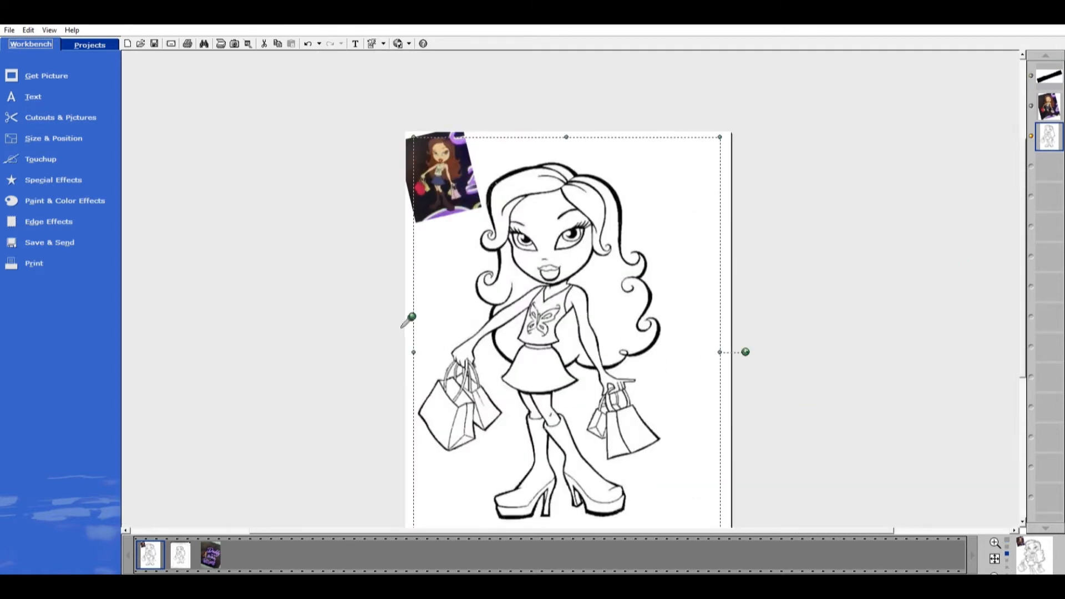
- Group the black patch line with the doll drawing and bring the coloured reference photo in front of the group
{"action": "left_click", "coordinate": [1052, 132]}
{"action": "left_click", "coordinate": [1052, 62]}
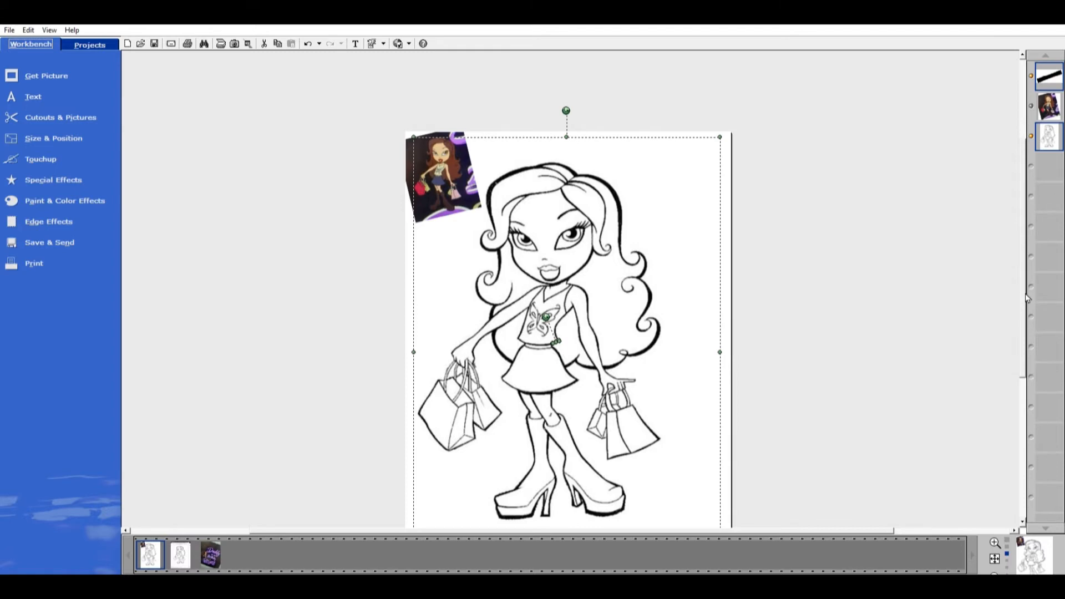
{"action": "scroll", "coordinate": [1027, 317], "scroll_direction": "down", "scroll_amount": 1}
{"action": "left_click_drag", "start_coordinate": [1026, 313], "coordinate": [1025, 346]}
{"action": "scroll", "coordinate": [597, 275], "scroll_direction": "up", "scroll_amount": 1}
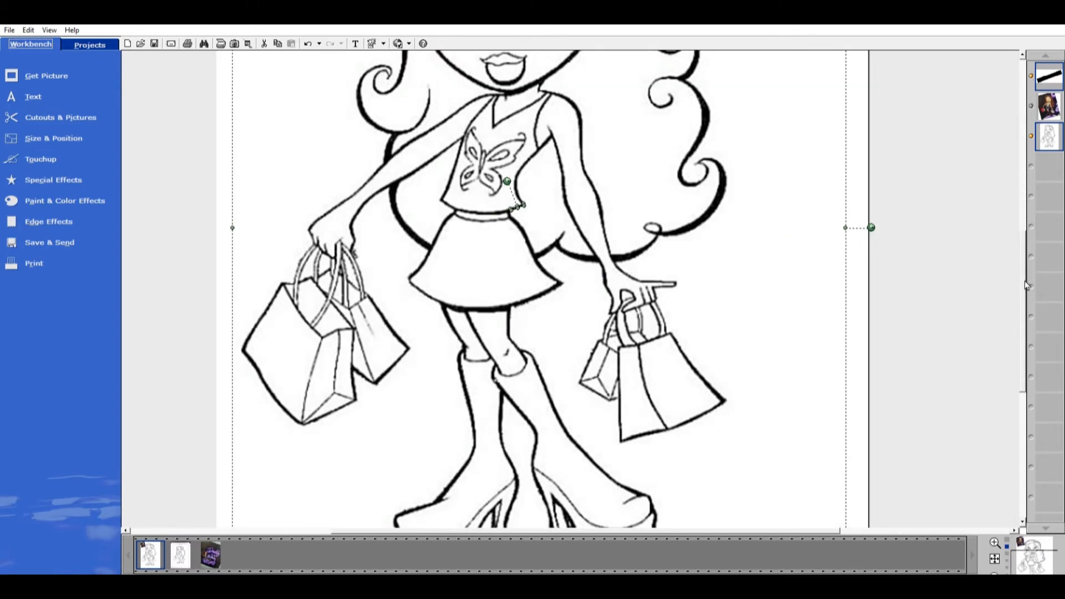
{"action": "left_click_drag", "start_coordinate": [1025, 285], "coordinate": [998, 380]}
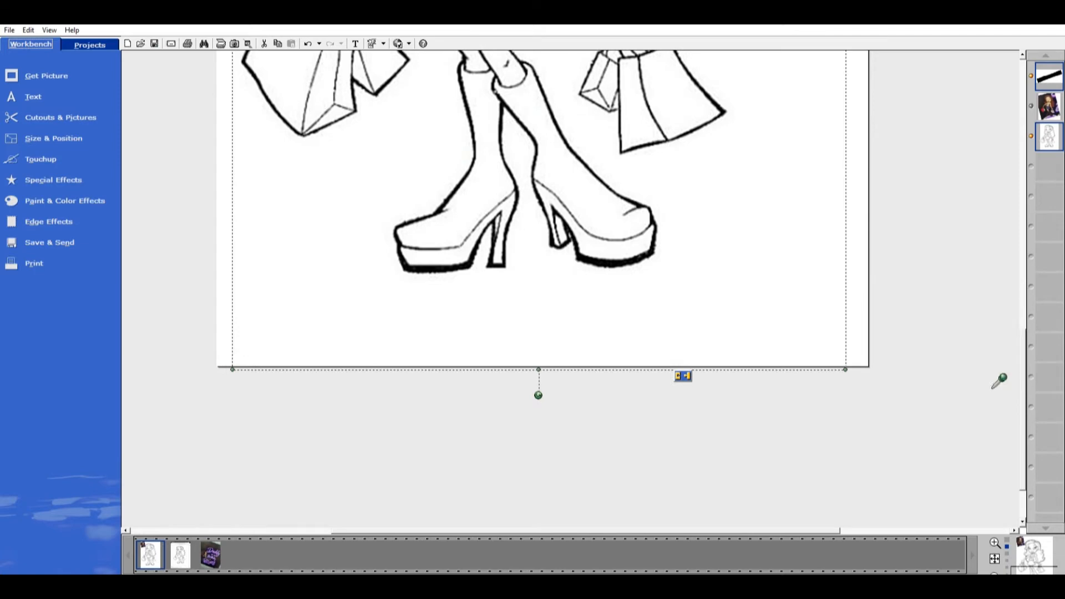
{"action": "left_click", "coordinate": [683, 375]}
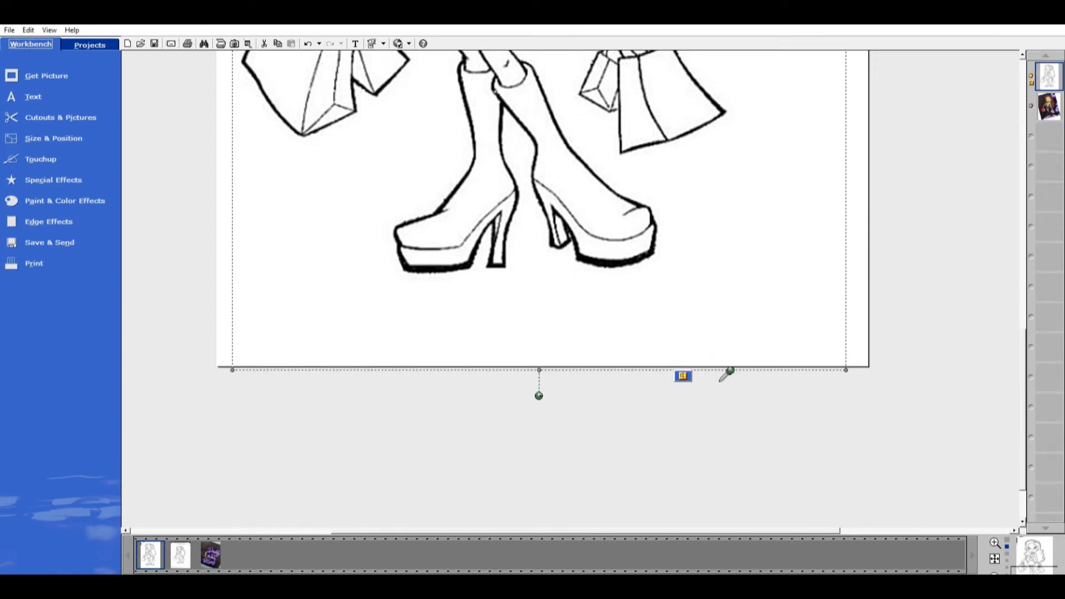
{"action": "left_click_drag", "start_coordinate": [1025, 398], "coordinate": [1023, 227]}
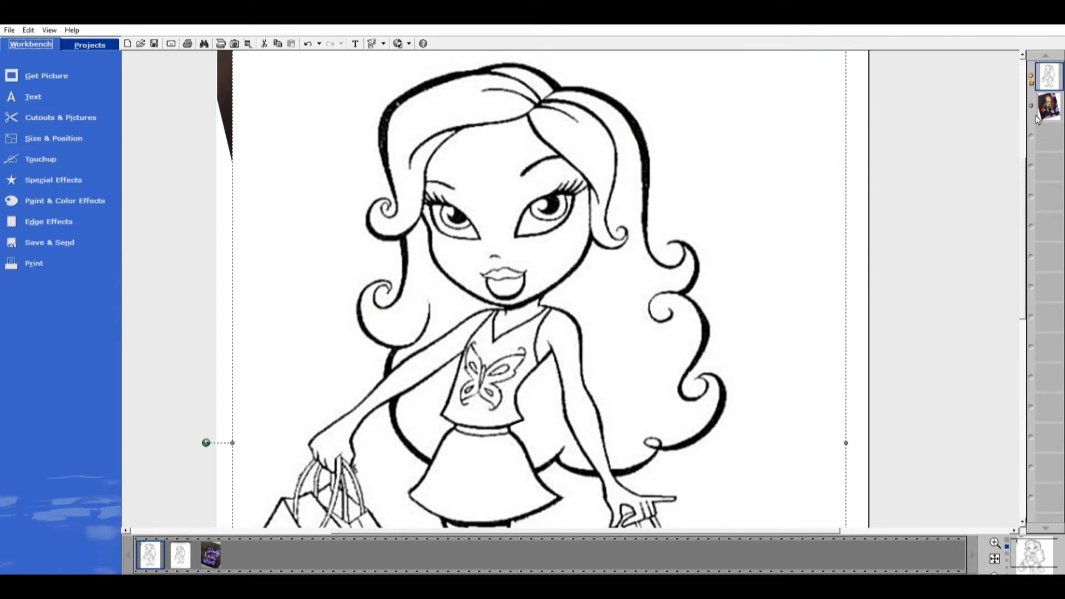
{"action": "left_click_drag", "start_coordinate": [1048, 106], "coordinate": [1045, 60]}
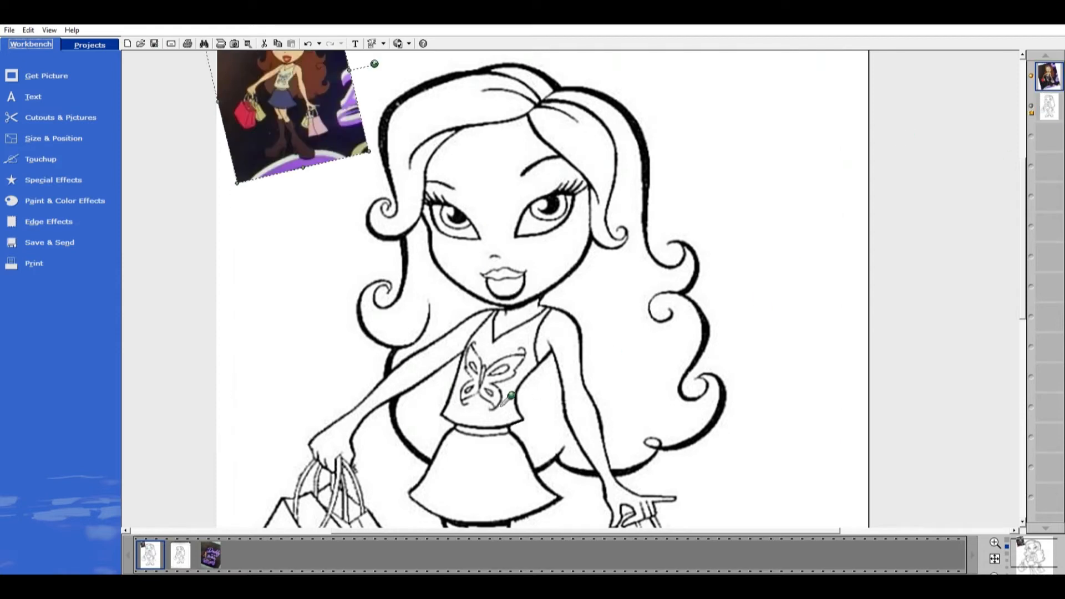
- Start a cutout by color selection and add the connected hair sections on top of the head and the large section on the right
{"action": "left_click", "coordinate": [67, 115]}
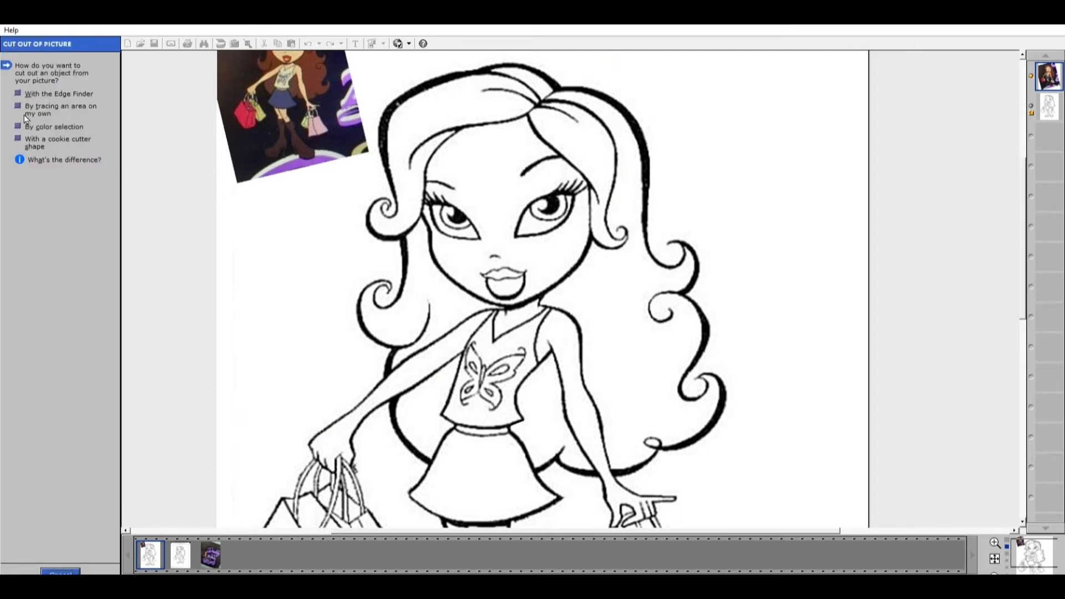
{"action": "left_click", "coordinate": [50, 126]}
{"action": "left_click", "coordinate": [462, 116]}
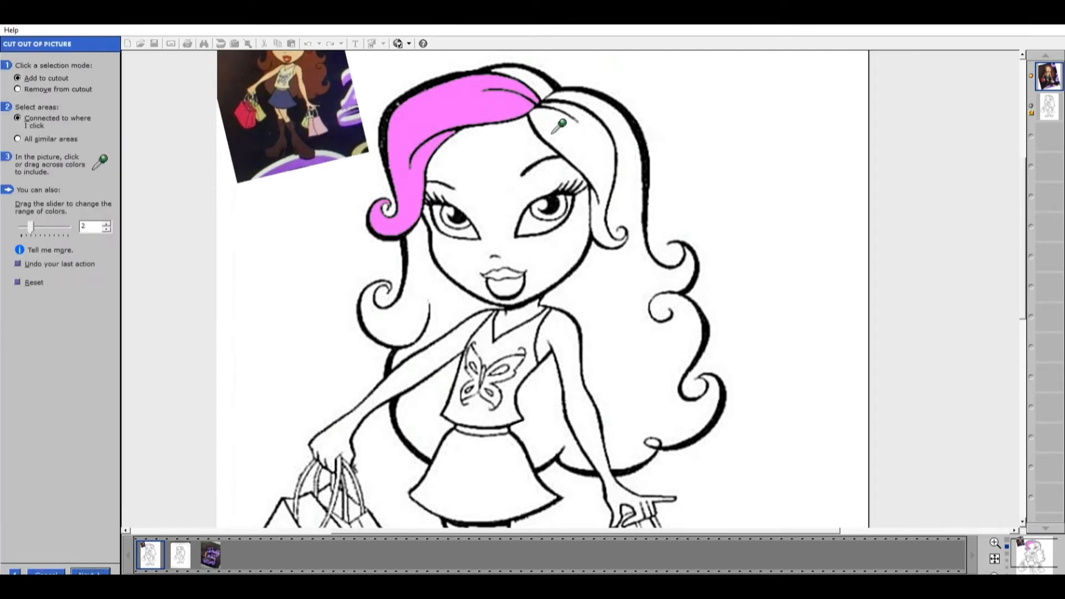
{"action": "left_click", "coordinate": [557, 129]}
{"action": "left_click", "coordinate": [543, 87]}
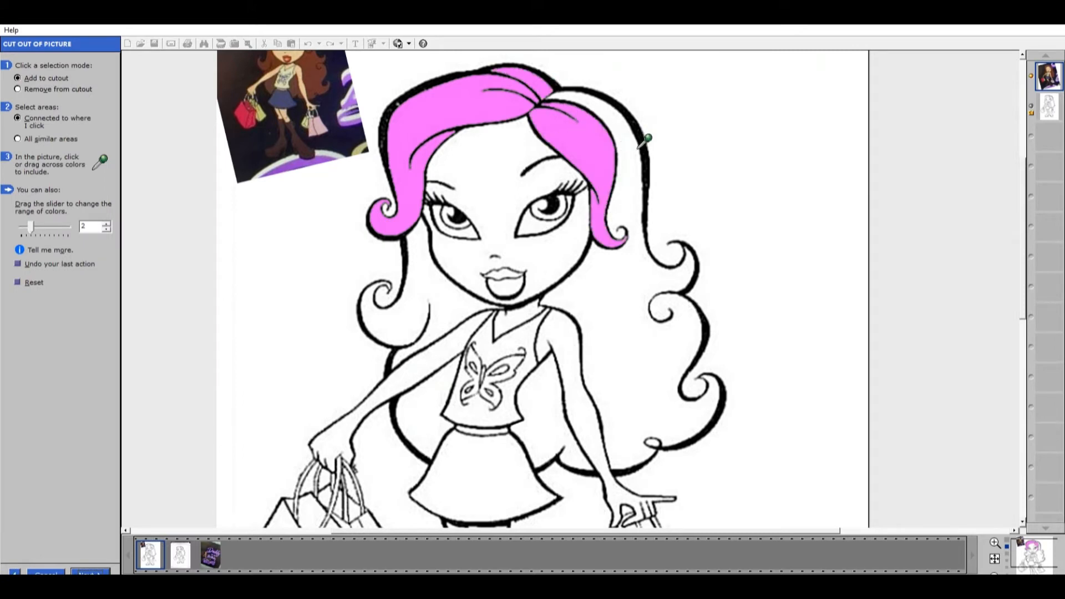
{"action": "left_click", "coordinate": [630, 194]}
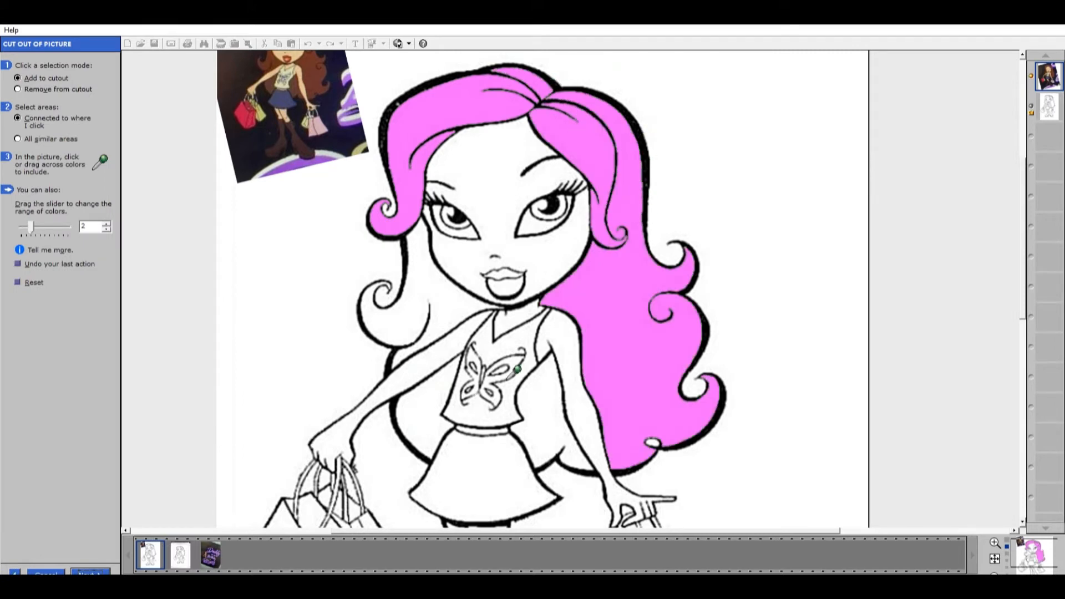
- Add the hair left of the face and on both sides of the waist to the cutout, and finish it
{"action": "left_click", "coordinate": [456, 315]}
{"action": "left_click", "coordinate": [414, 409]}
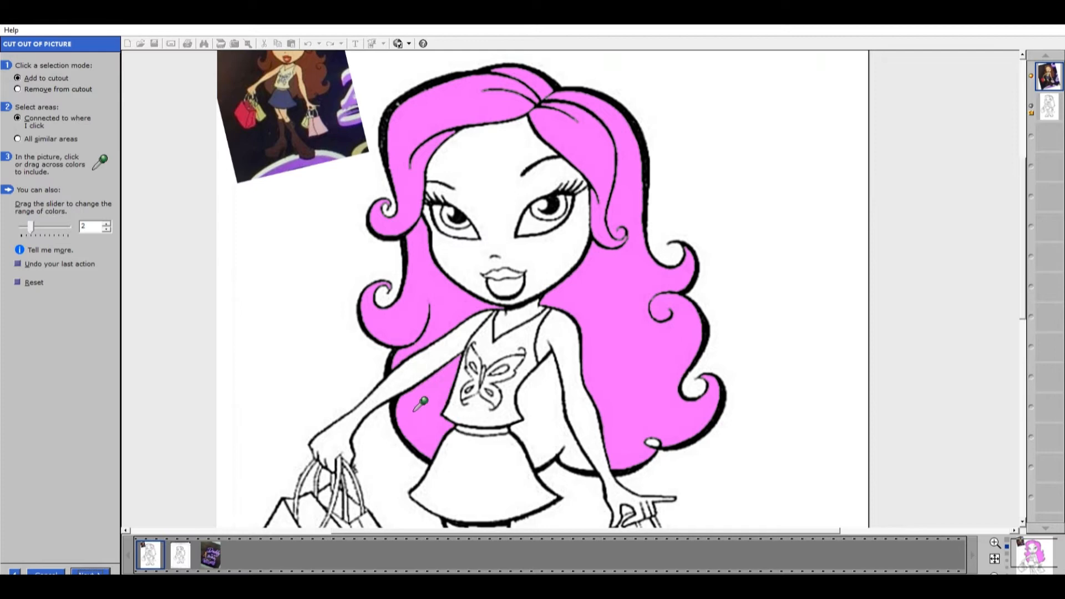
{"action": "left_click", "coordinate": [540, 430]}
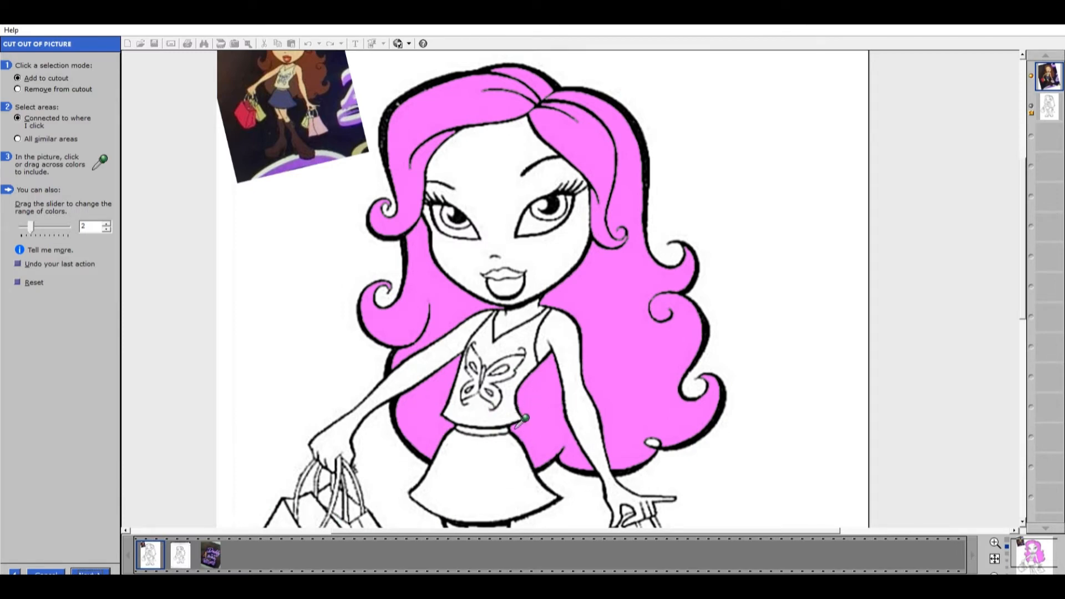
{"action": "left_click", "coordinate": [90, 565]}
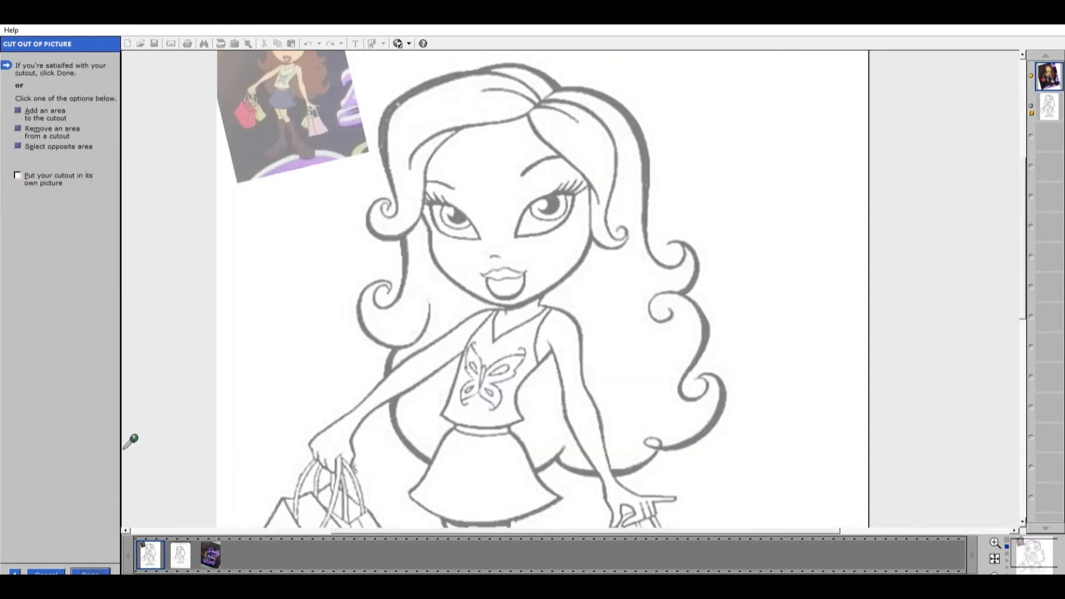
{"action": "left_click", "coordinate": [91, 565]}
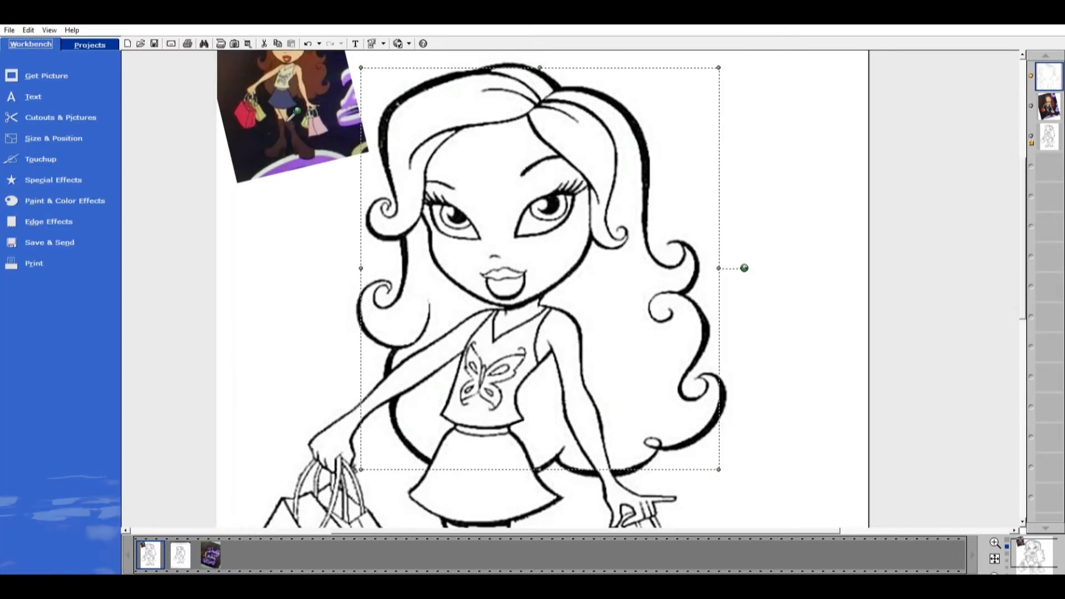
- Move the reference photo down beside the doll's face and fill the hair cutout with the brown sampled from the photo's hair
{"action": "left_click", "coordinate": [296, 110]}
{"action": "left_click_drag", "start_coordinate": [297, 109], "coordinate": [287, 238]}
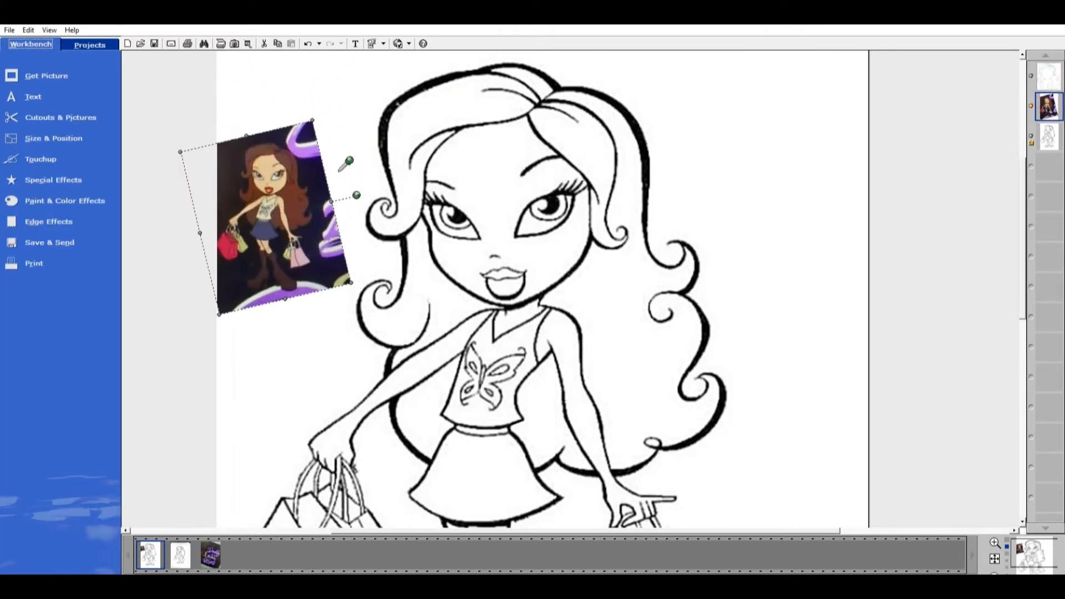
{"action": "left_click", "coordinate": [456, 117]}
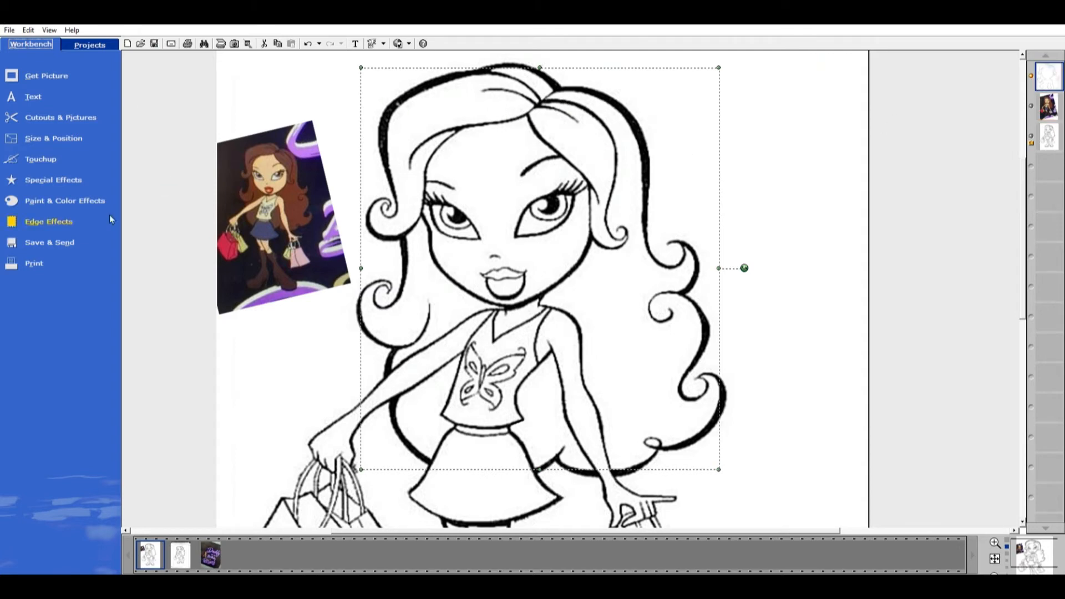
{"action": "left_click", "coordinate": [45, 197]}
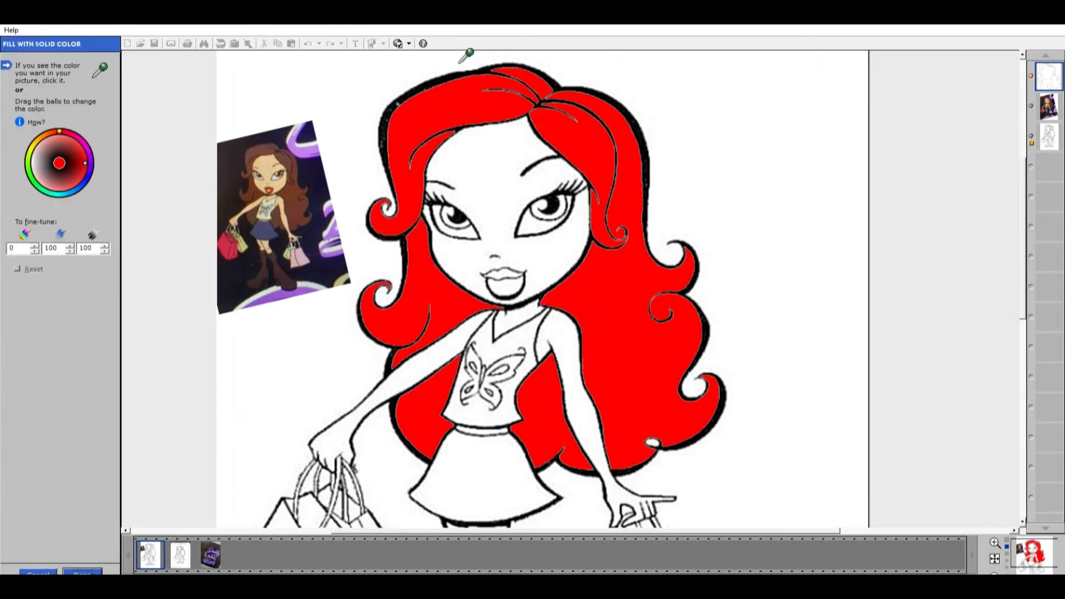
{"action": "left_click", "coordinate": [264, 151]}
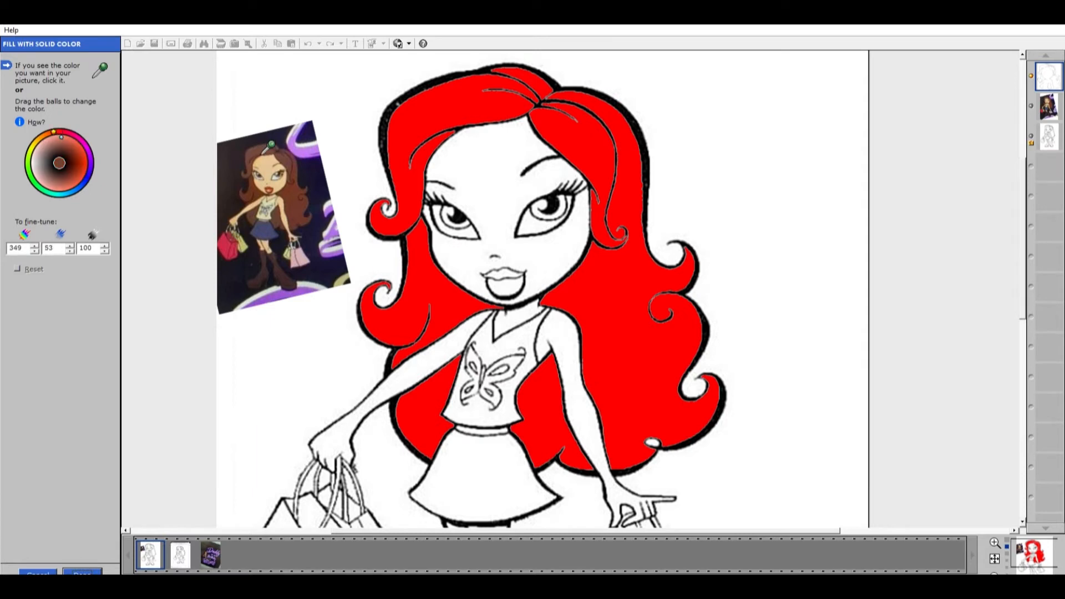
{"action": "left_click", "coordinate": [262, 154]}
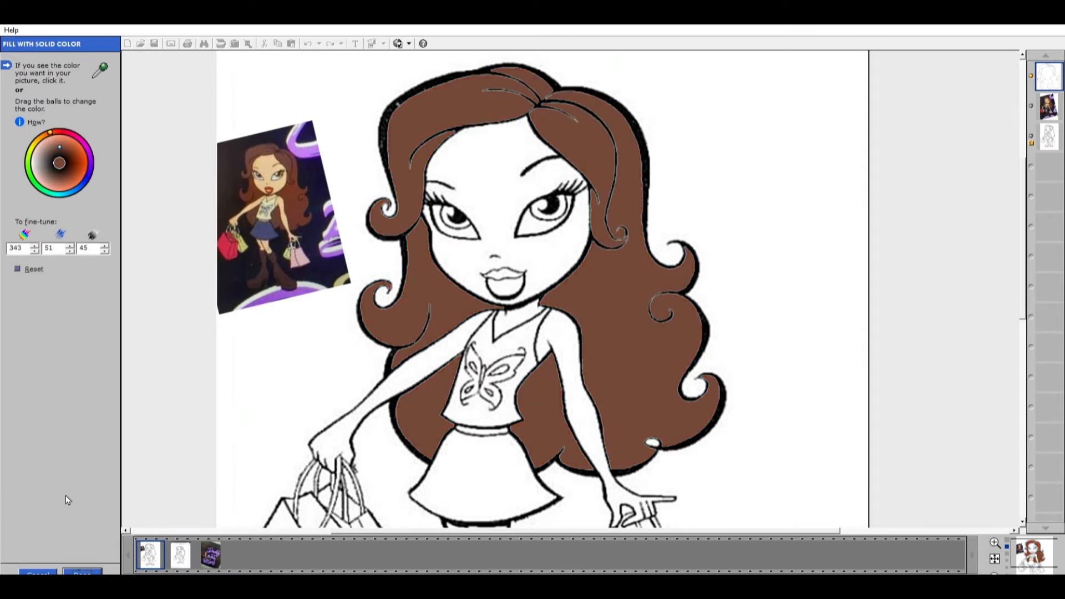
{"action": "left_click", "coordinate": [86, 572]}
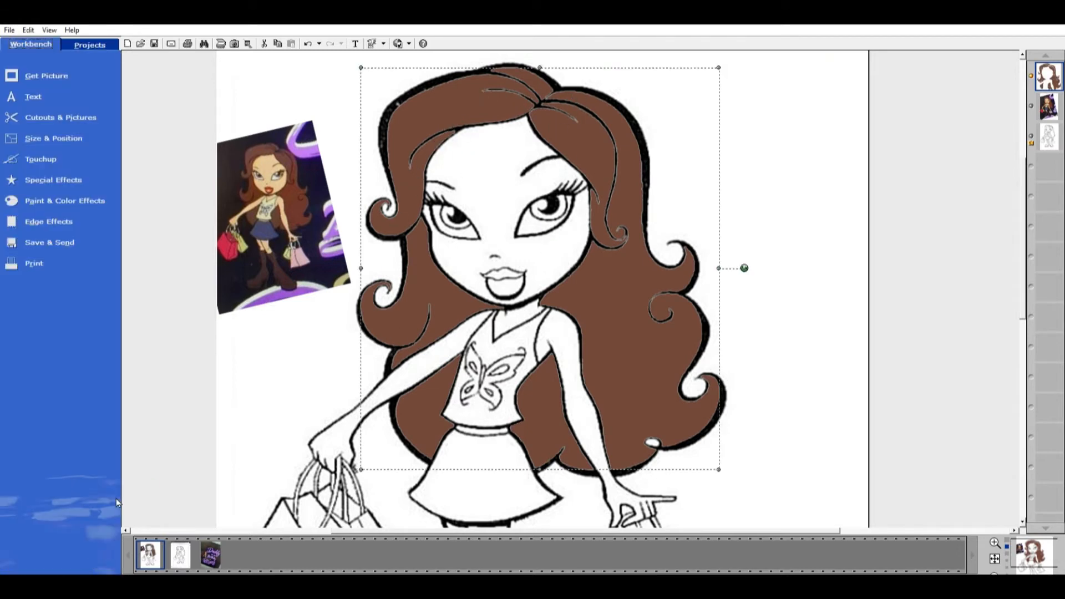
- Enlarge the reference photo to more than twice its size and move it to the left of the doll drawing
{"action": "left_click", "coordinate": [979, 276]}
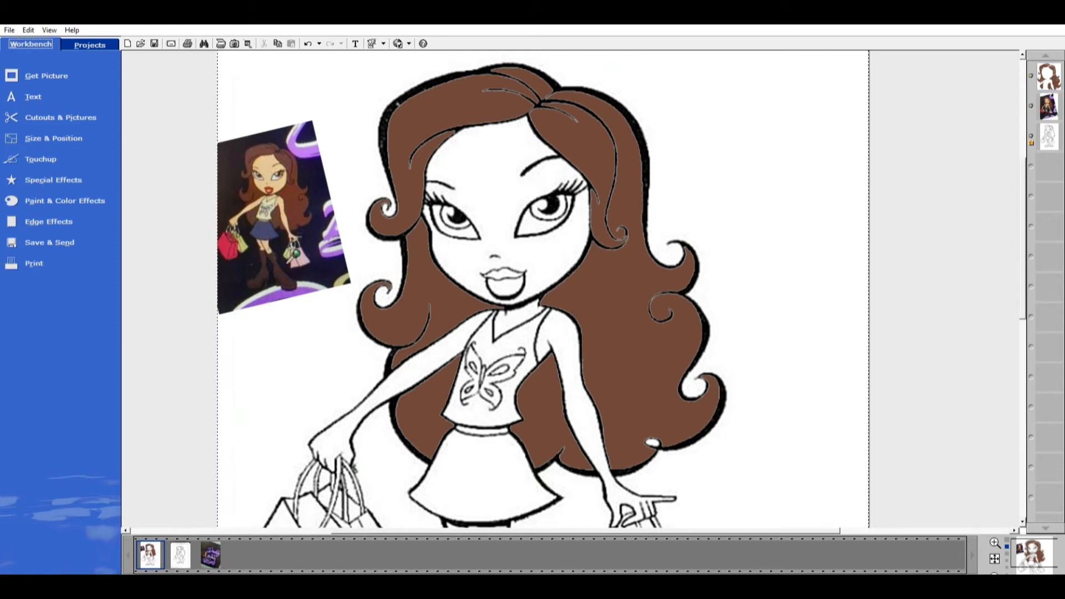
{"action": "left_click", "coordinate": [270, 175]}
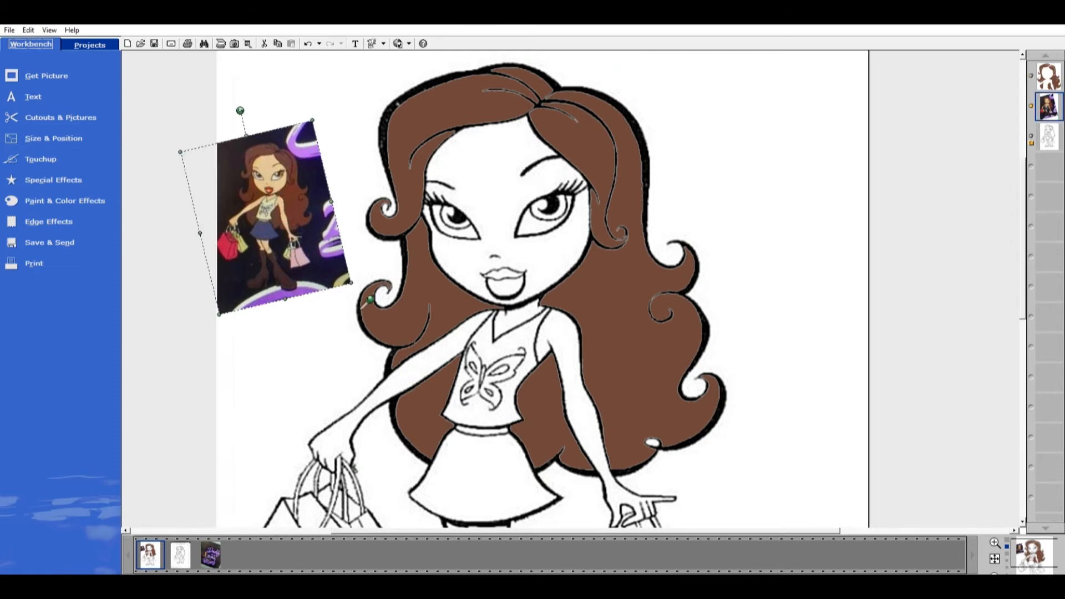
{"action": "left_click_drag", "start_coordinate": [353, 281], "coordinate": [640, 501]}
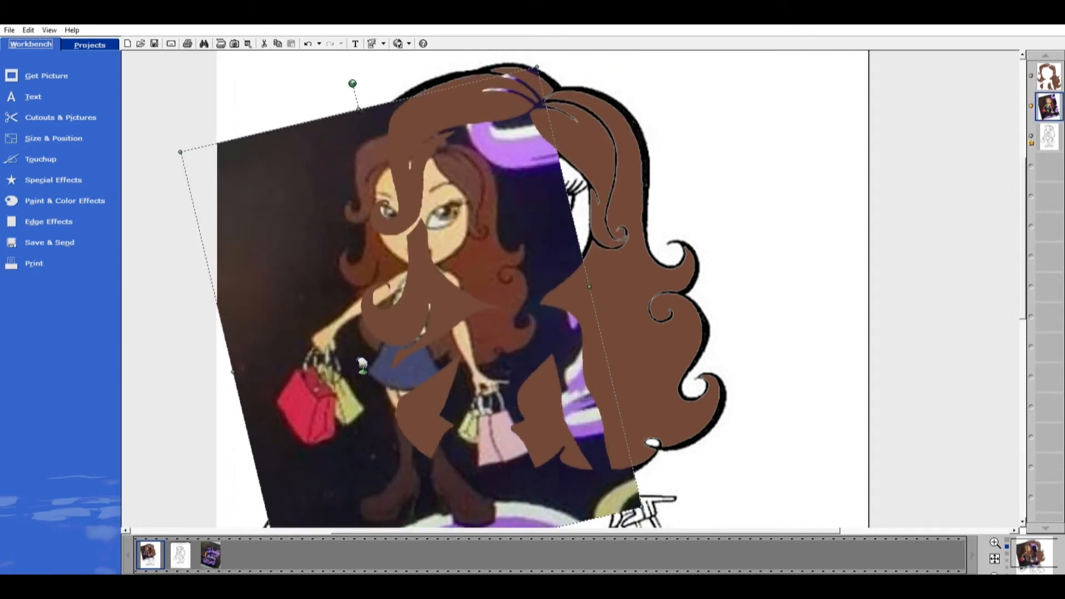
{"action": "left_click_drag", "start_coordinate": [361, 364], "coordinate": [207, 355]}
{"action": "left_click", "coordinate": [207, 354]}
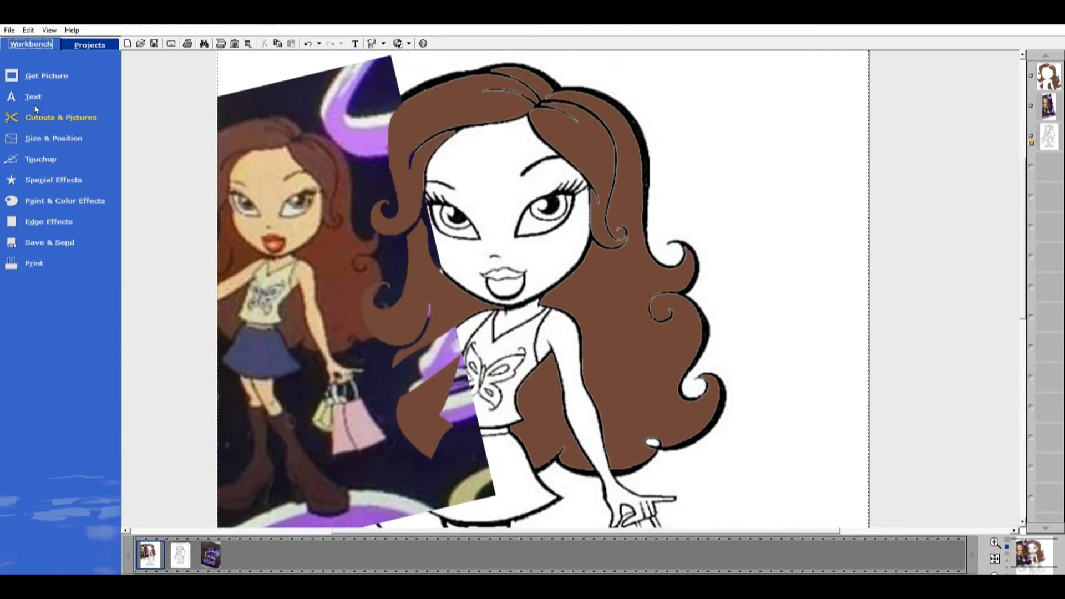
- Cut out the irises of both of the doll's eyes by color selection, using connected areas
{"action": "left_click", "coordinate": [59, 114]}
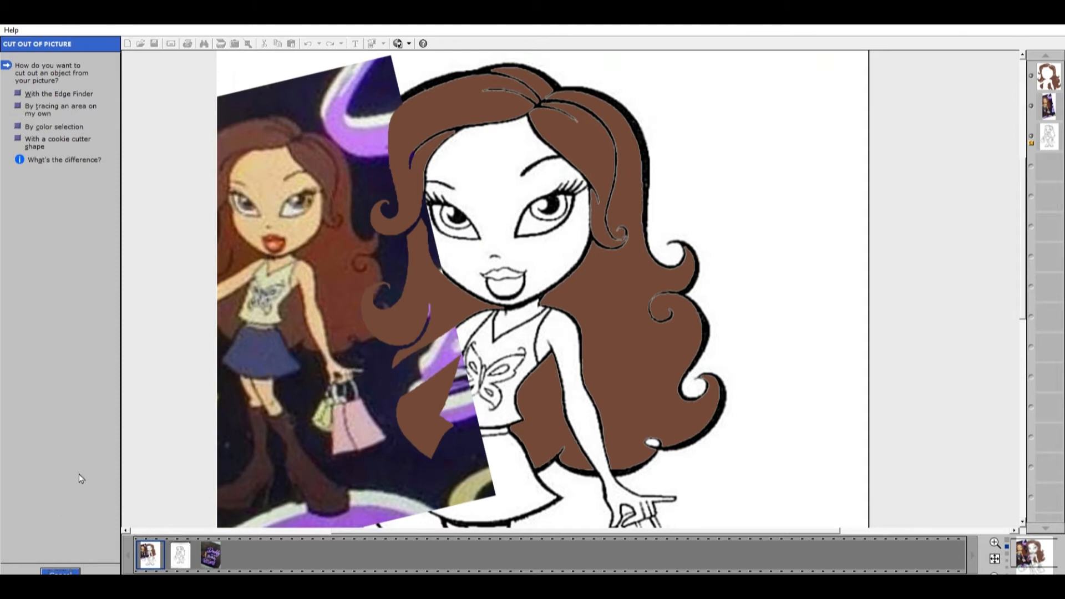
{"action": "left_click", "coordinate": [63, 569]}
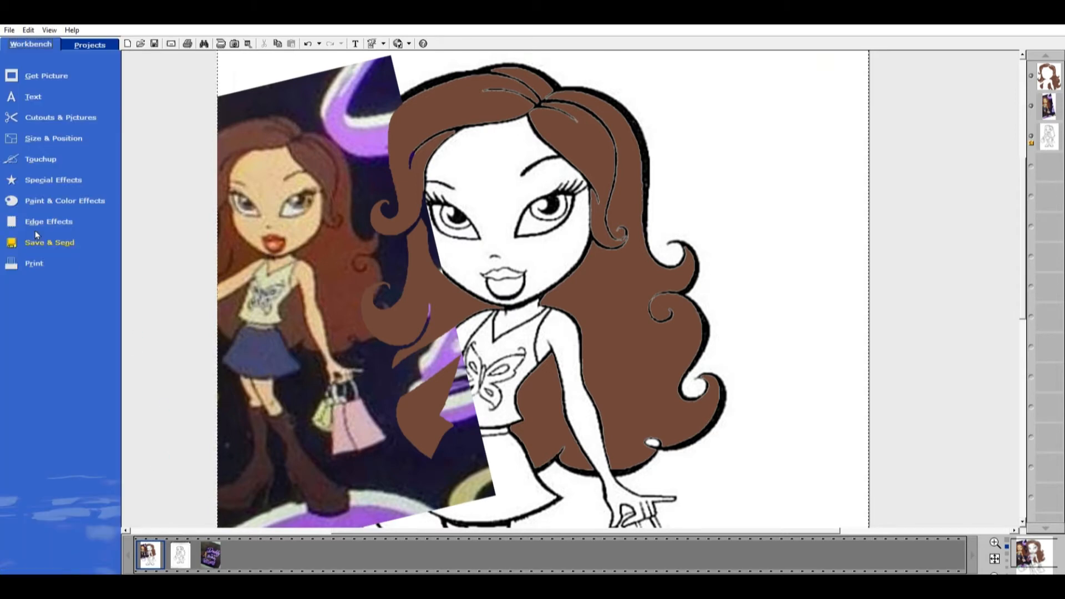
{"action": "left_click", "coordinate": [83, 115]}
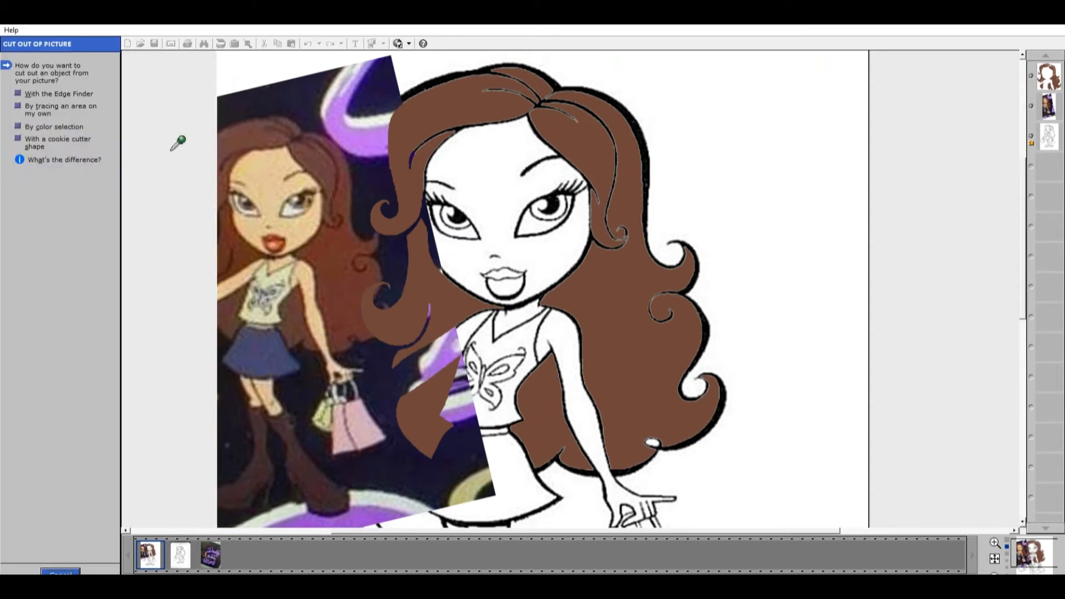
{"action": "left_click", "coordinate": [53, 127]}
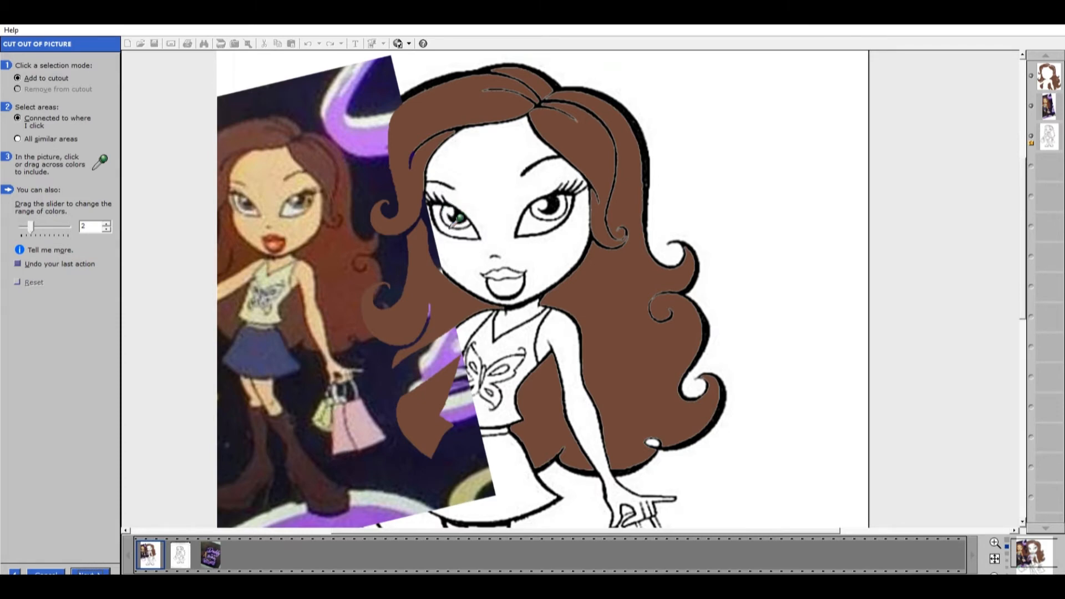
{"action": "left_click", "coordinate": [456, 217]}
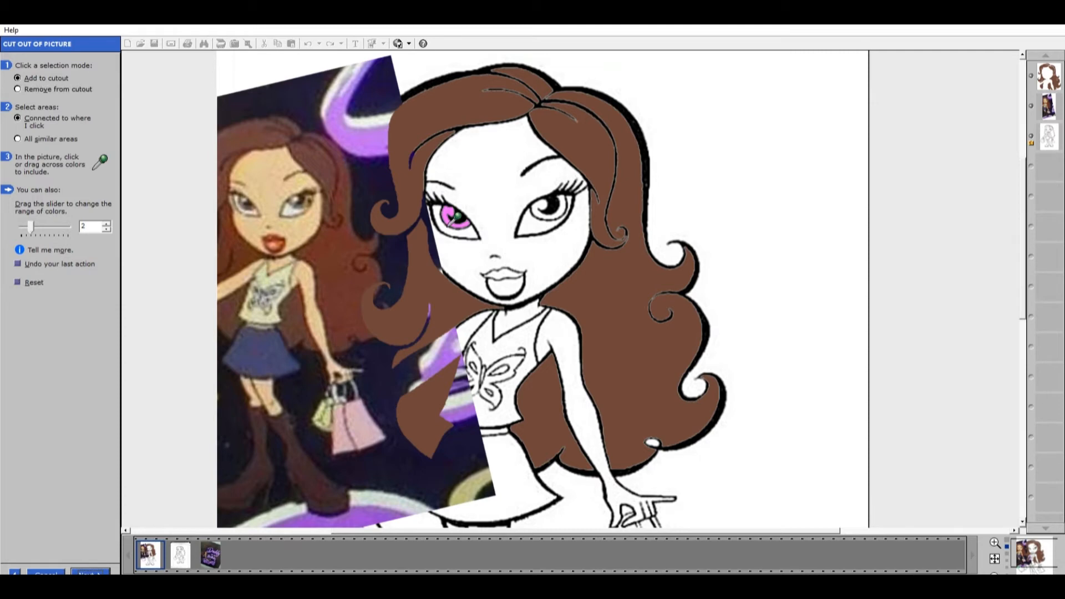
{"action": "left_click", "coordinate": [566, 211]}
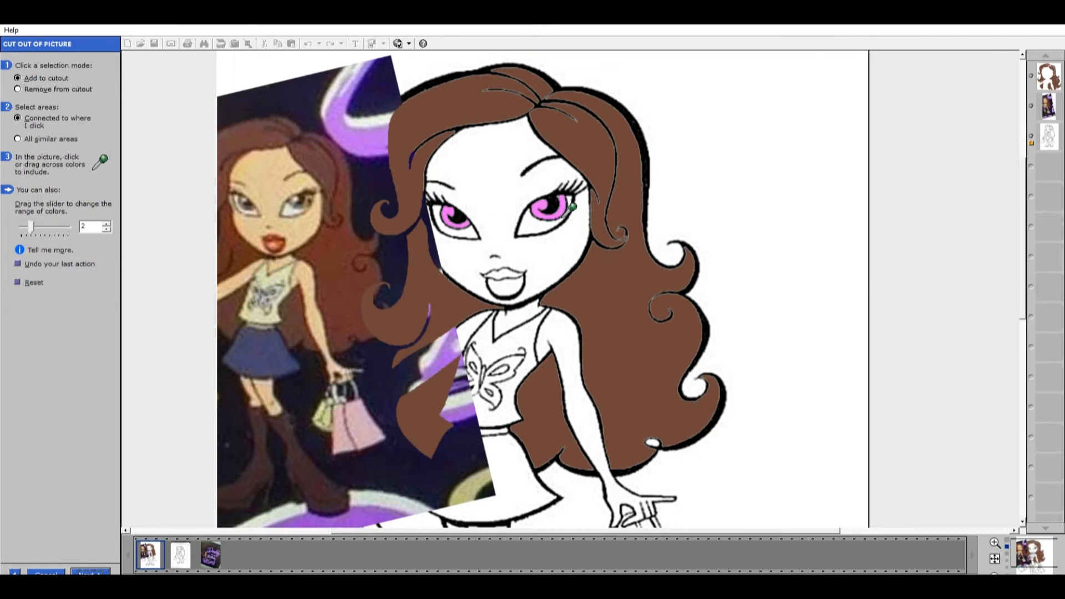
{"action": "left_click", "coordinate": [93, 565]}
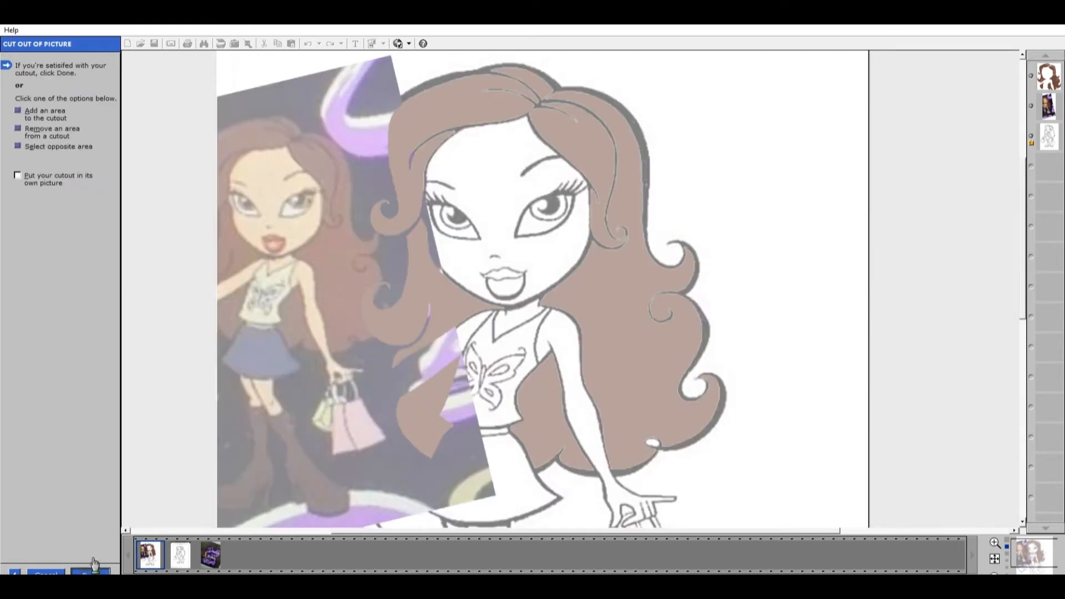
{"action": "left_click", "coordinate": [97, 566]}
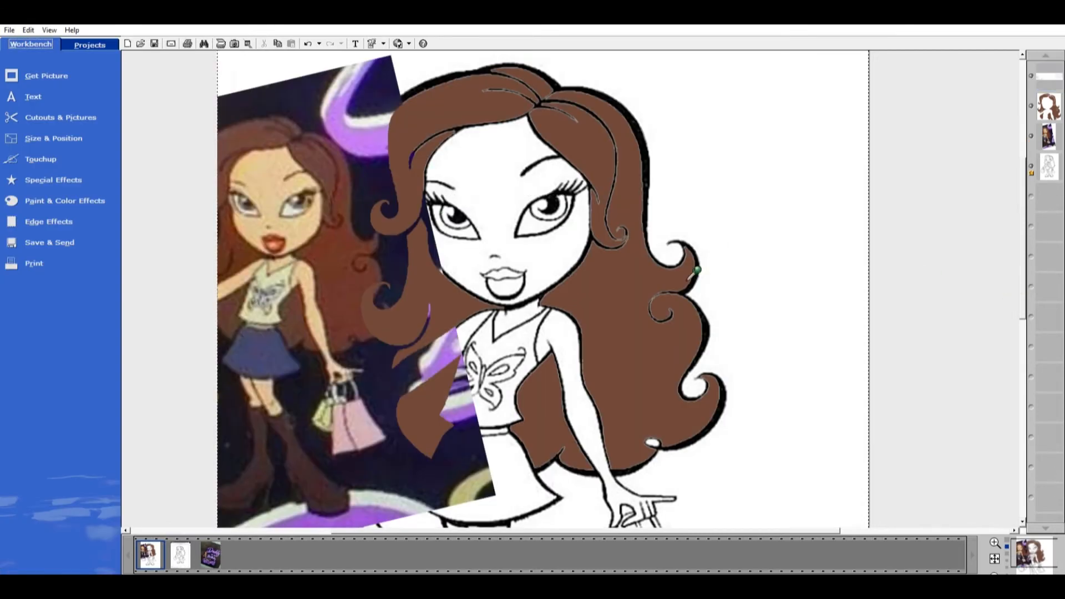
- Start saving the picture under a new file, keeping Picture It! Format as the type and naming it Bratz
{"action": "left_click", "coordinate": [51, 102]}
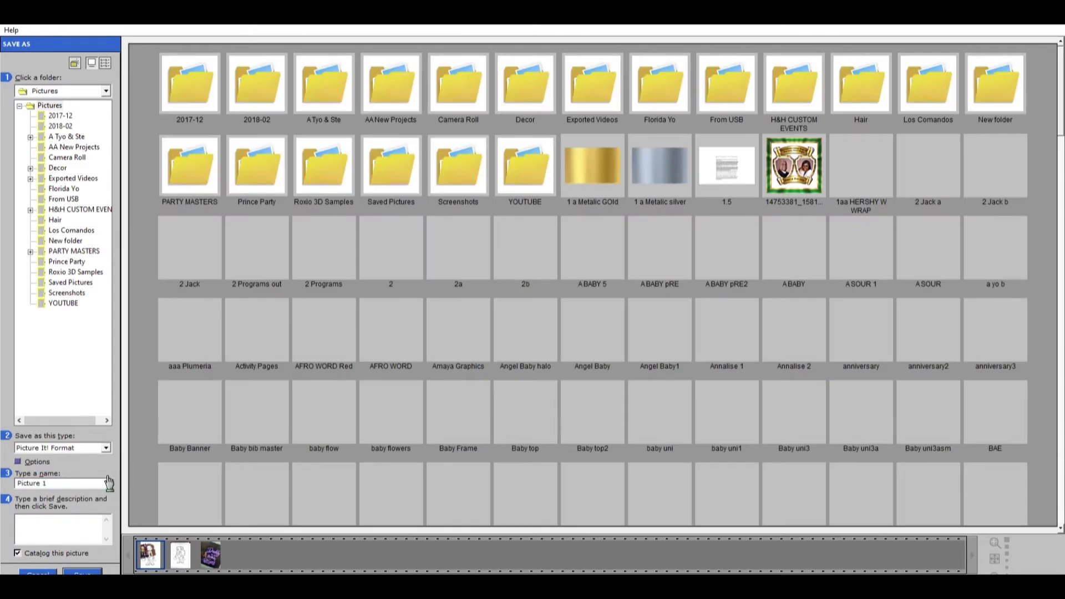
{"action": "left_click", "coordinate": [105, 448]}
{"action": "left_click", "coordinate": [125, 417]}
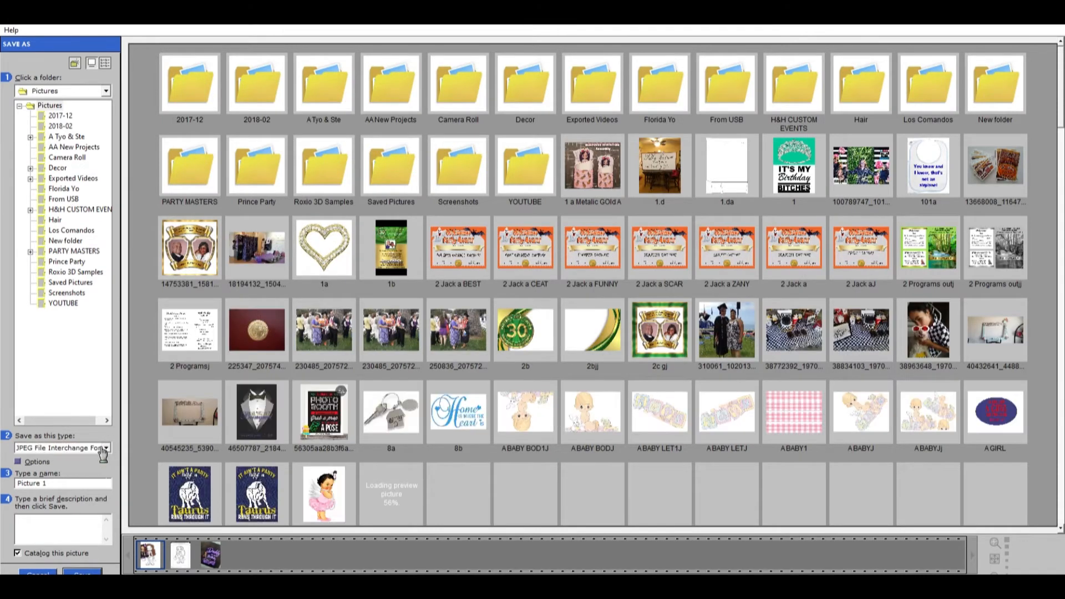
{"action": "left_click", "coordinate": [87, 450]}
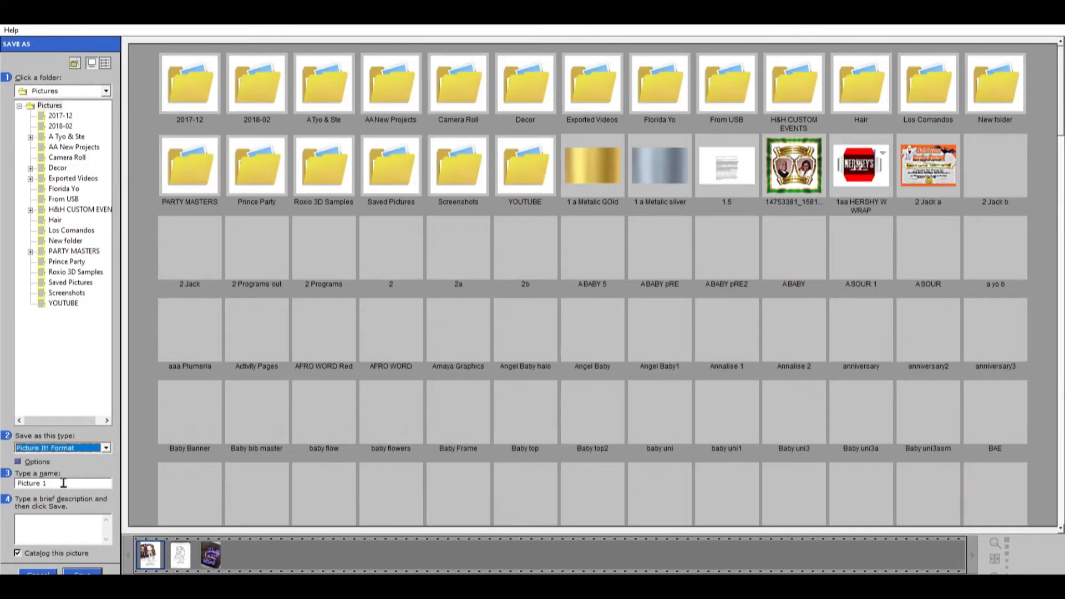
{"action": "left_click", "coordinate": [64, 483]}
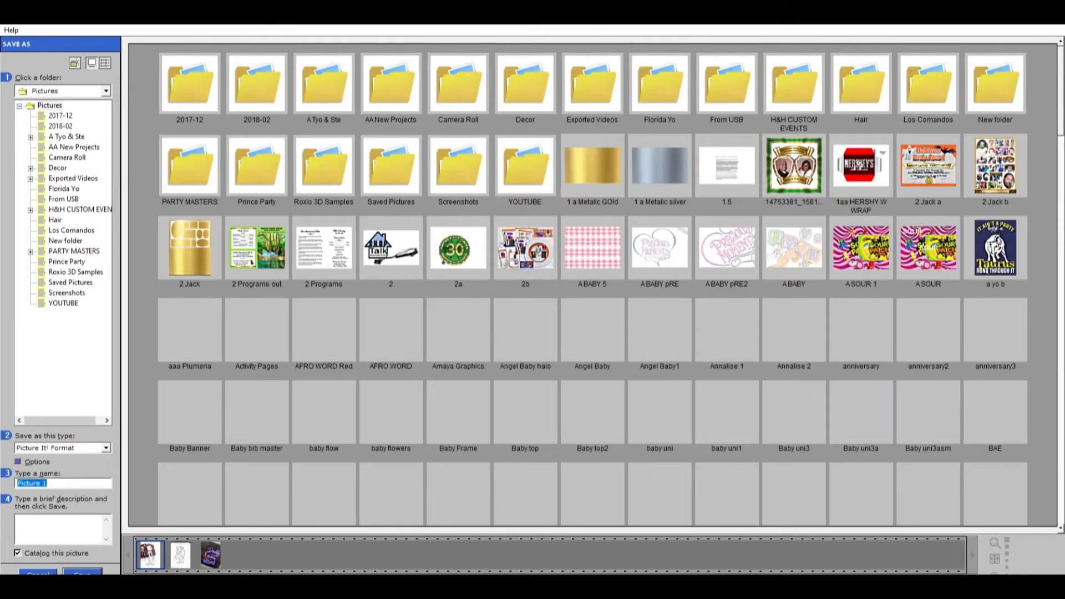
{"action": "type", "text": "B"}
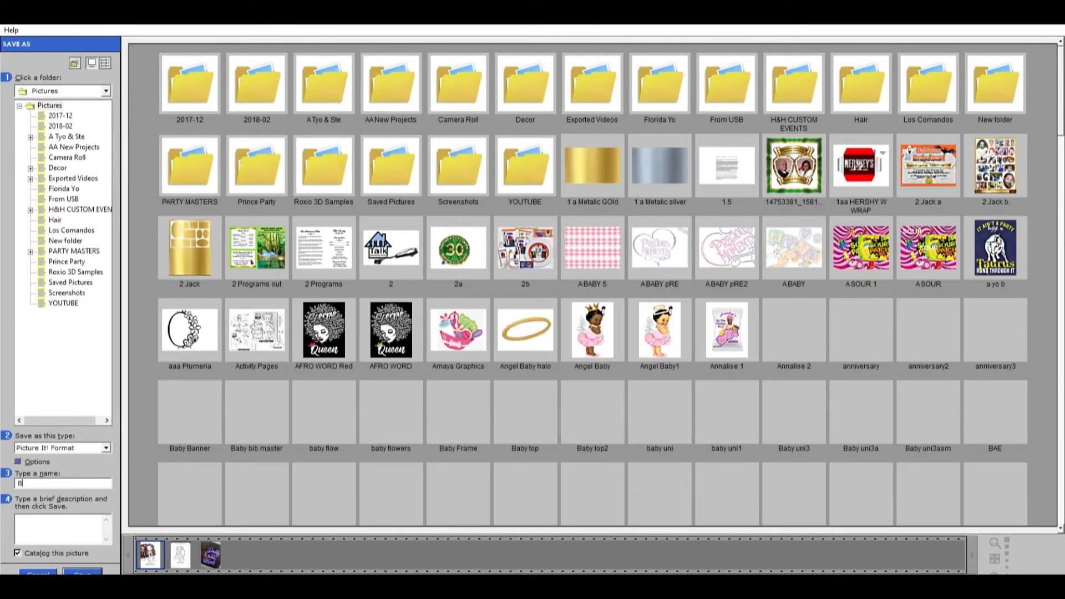
{"action": "type", "text": "ra"}
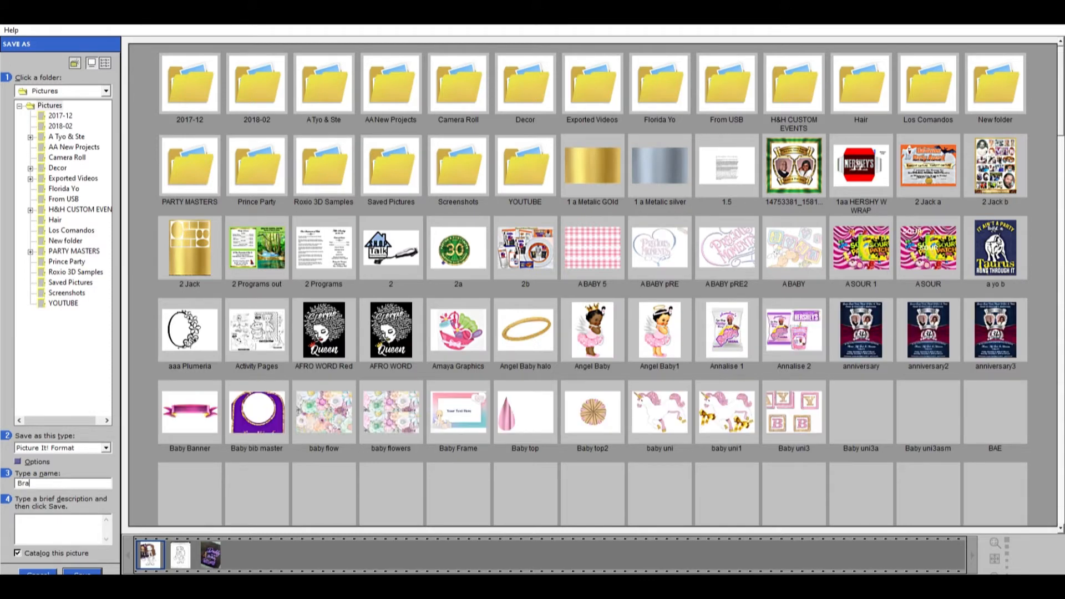
{"action": "type", "text": "tz"}
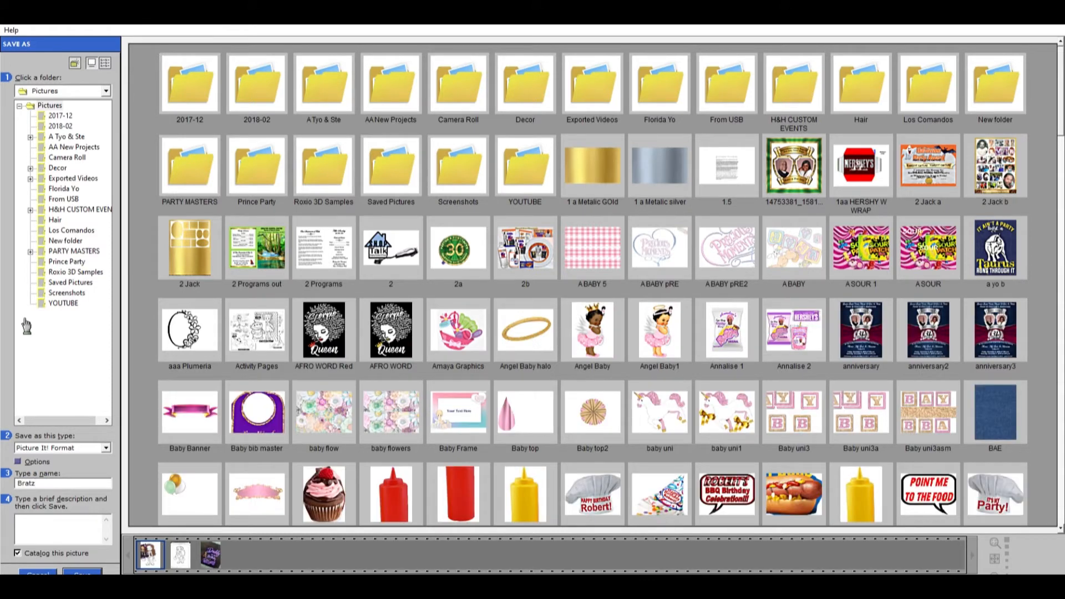
- Choose the Desktop as the destination folder and save the Bratz picture there
{"action": "left_click", "coordinate": [51, 105]}
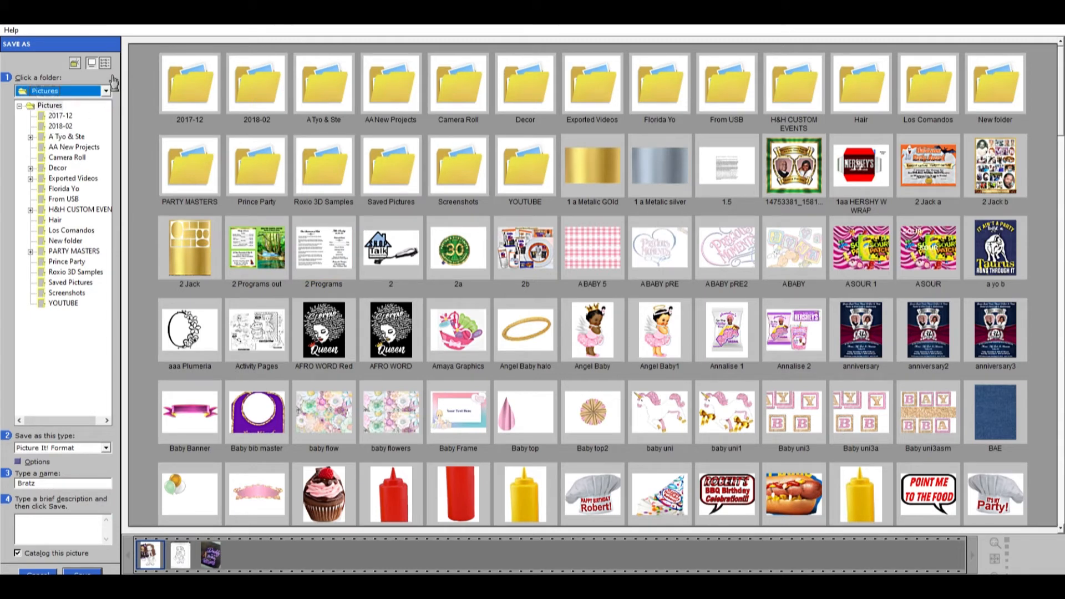
{"action": "left_click", "coordinate": [107, 90]}
{"action": "left_click", "coordinate": [54, 110]}
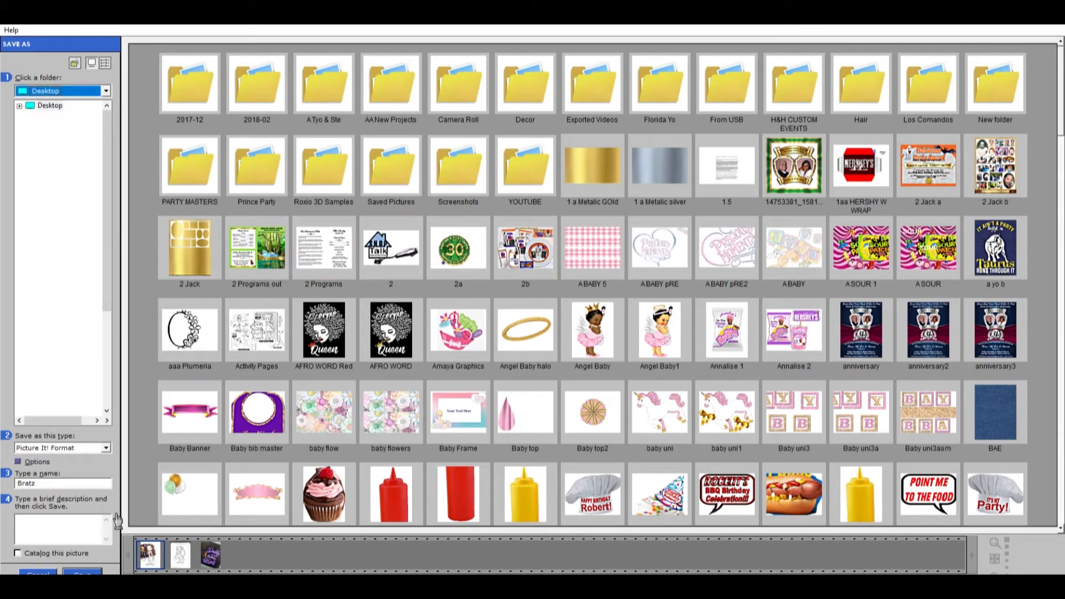
{"action": "left_click", "coordinate": [89, 570]}
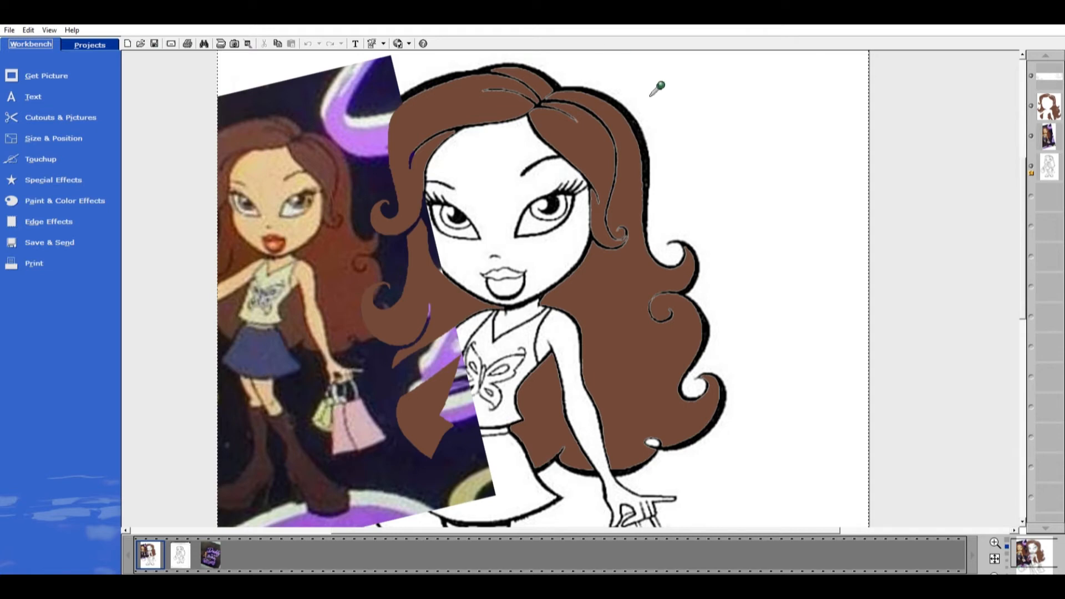
- Move the reference photo slightly up and to the left, away from the doll's face, and leave only the background drawing selected
{"action": "left_click", "coordinate": [304, 214]}
{"action": "left_click_drag", "start_coordinate": [303, 214], "coordinate": [295, 198]}
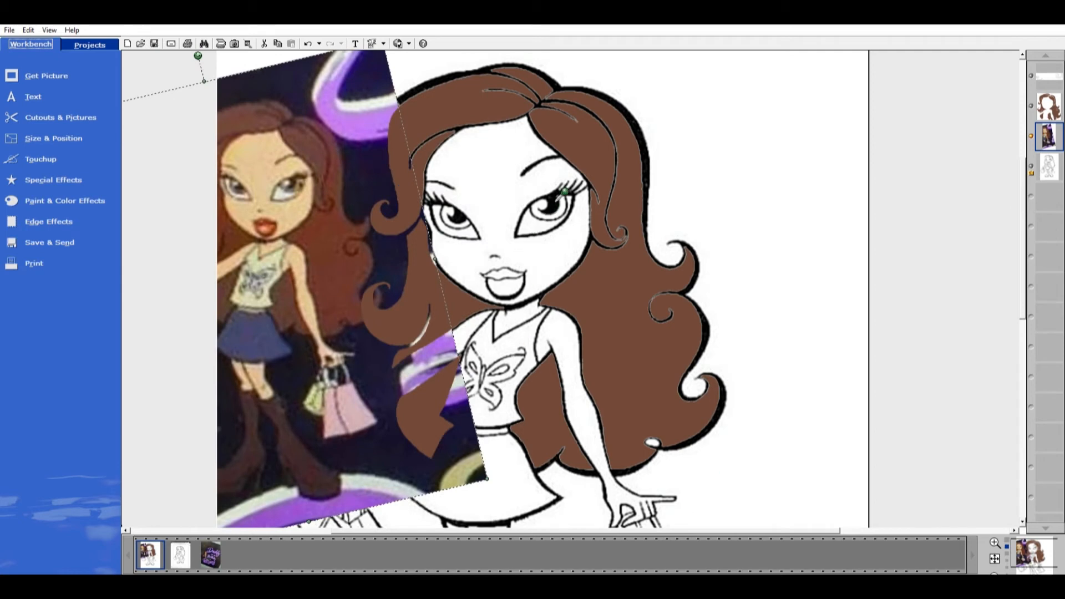
{"action": "left_click", "coordinate": [574, 206]}
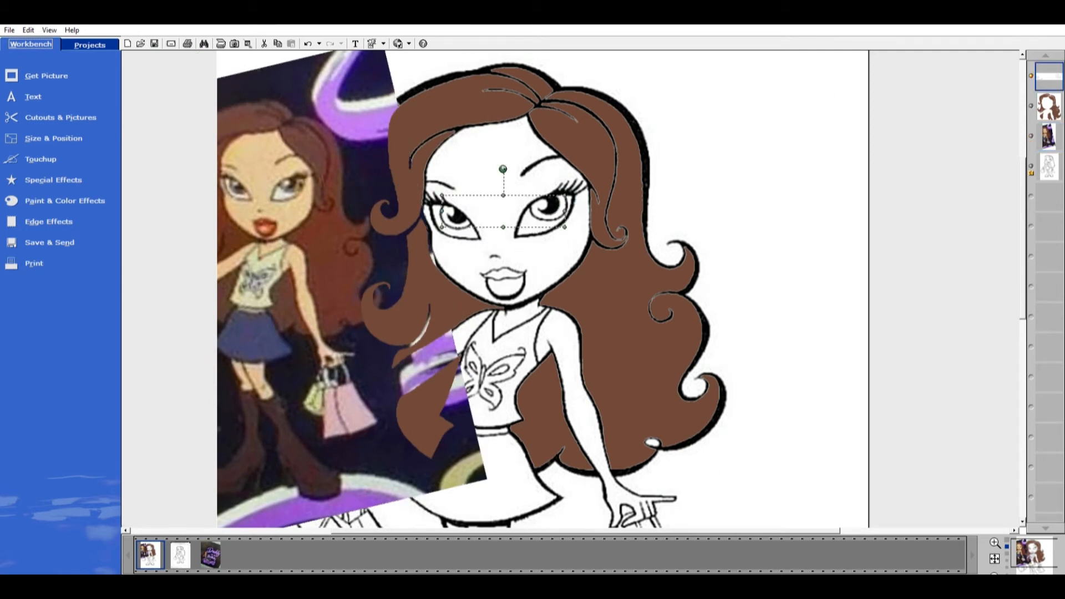
{"action": "left_click", "coordinate": [968, 286]}
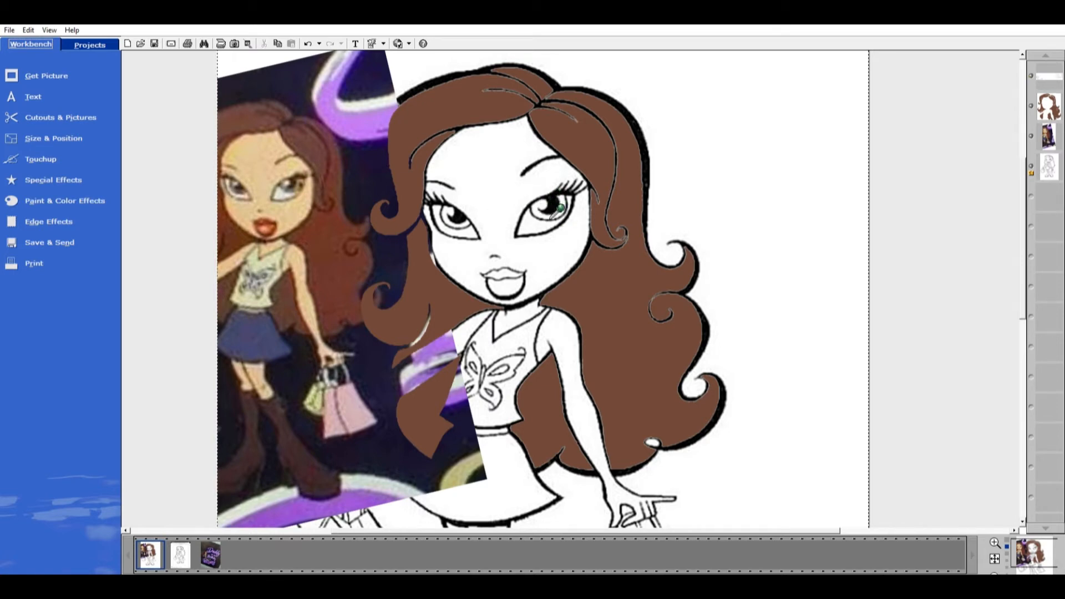
- Start a cookie-cutter cutout with the circle shape, shrunk to fit the white highlight in the doll's right-hand eye
{"action": "left_click", "coordinate": [68, 111]}
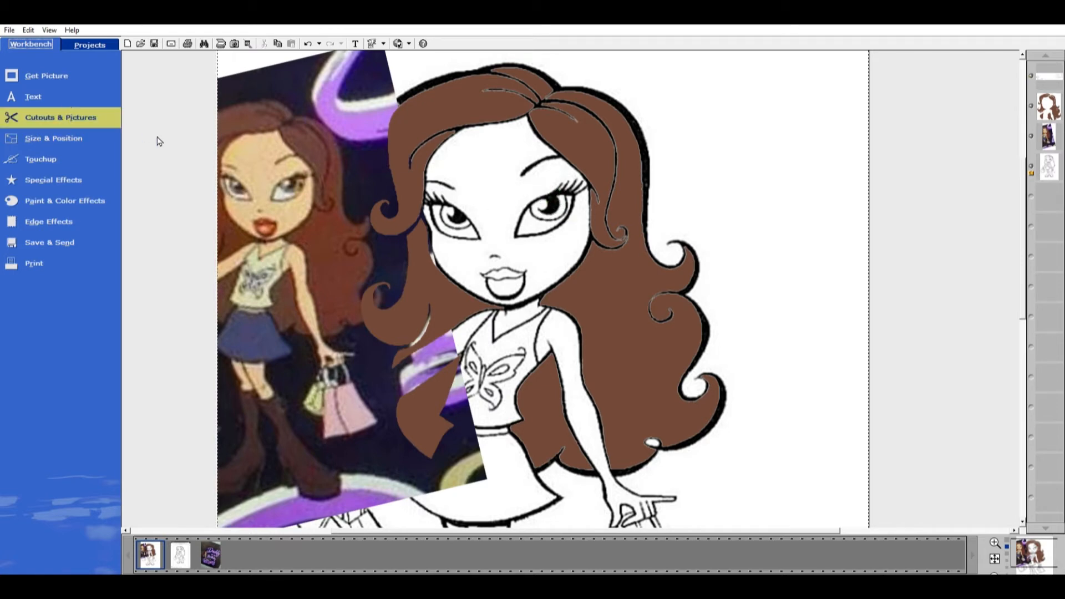
{"action": "left_click", "coordinate": [19, 138]}
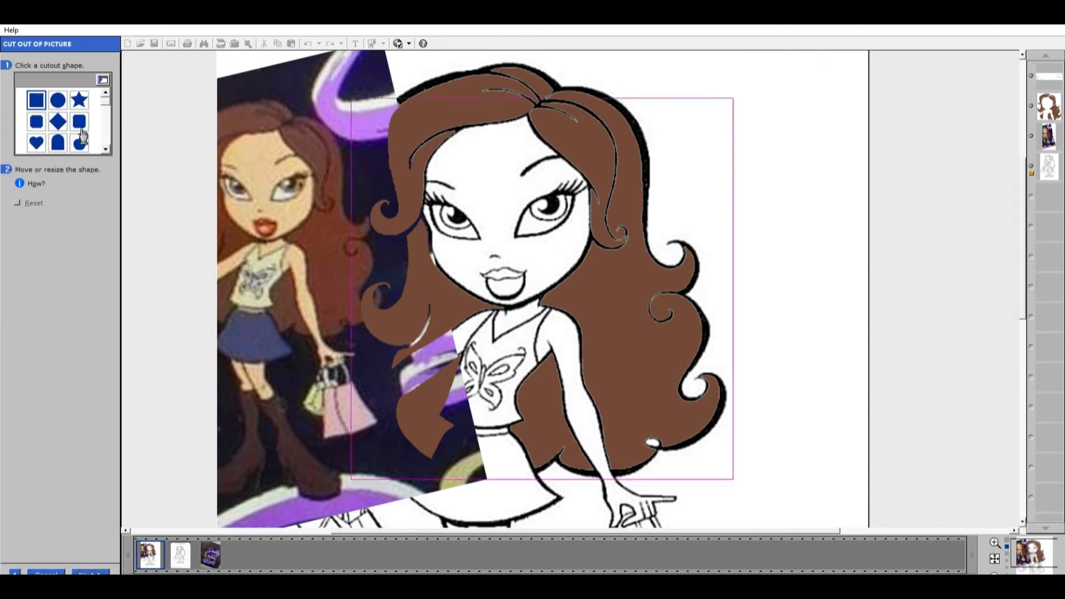
{"action": "left_click", "coordinate": [57, 100]}
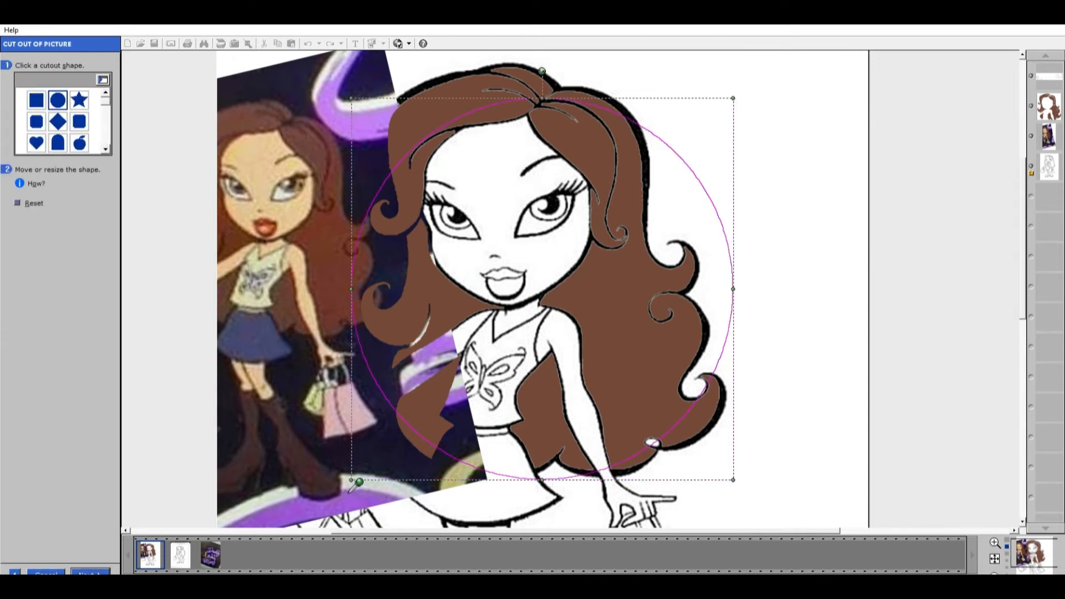
{"action": "left_click_drag", "start_coordinate": [351, 480], "coordinate": [558, 191]}
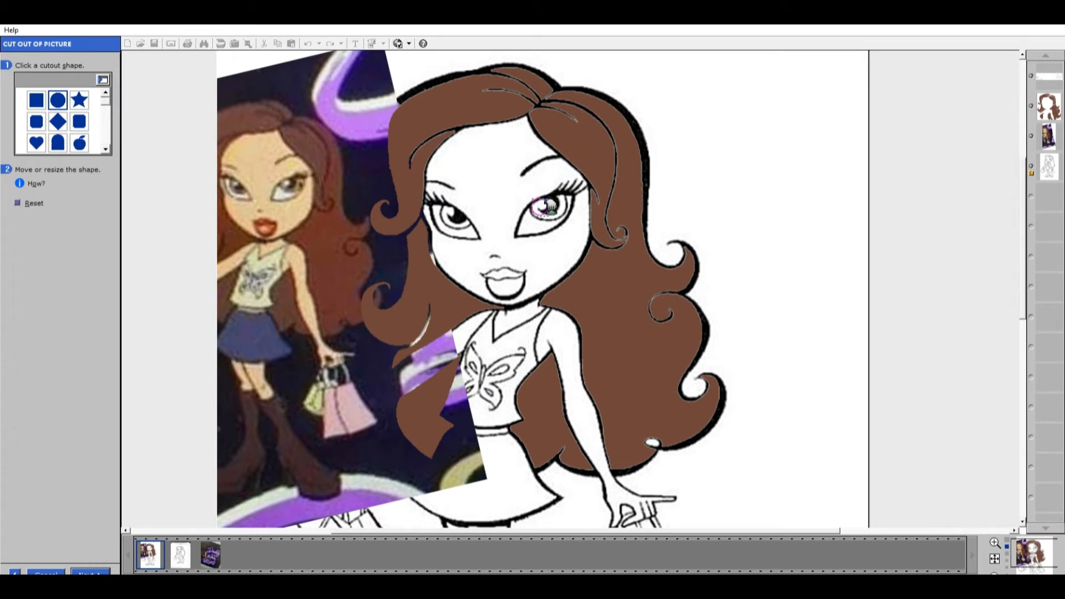
{"action": "scroll", "coordinate": [534, 235], "scroll_direction": "up", "scroll_amount": 2}
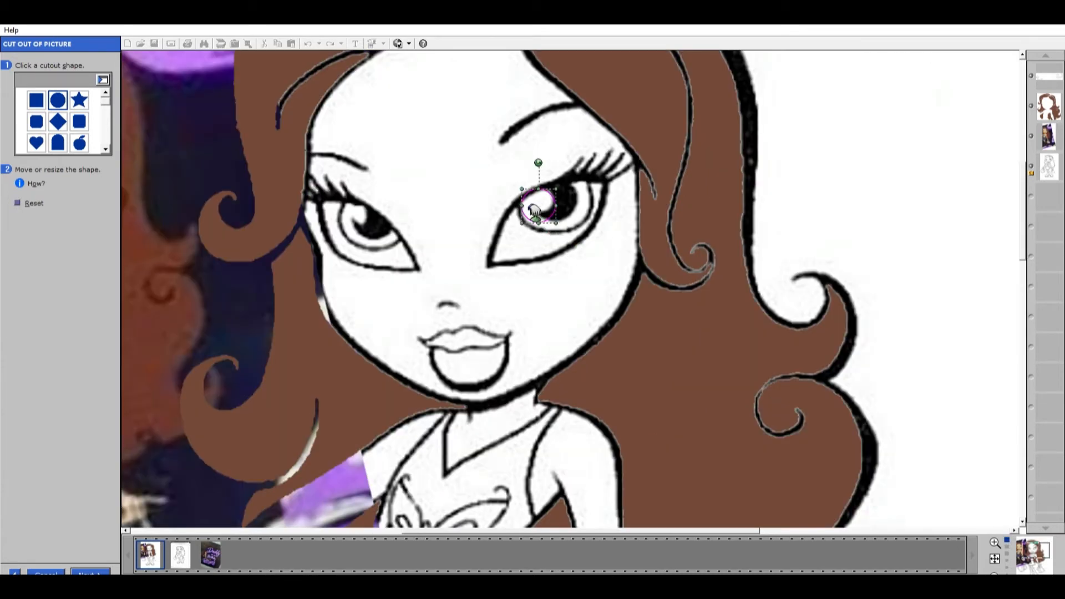
{"action": "left_click_drag", "start_coordinate": [523, 222], "coordinate": [558, 207]}
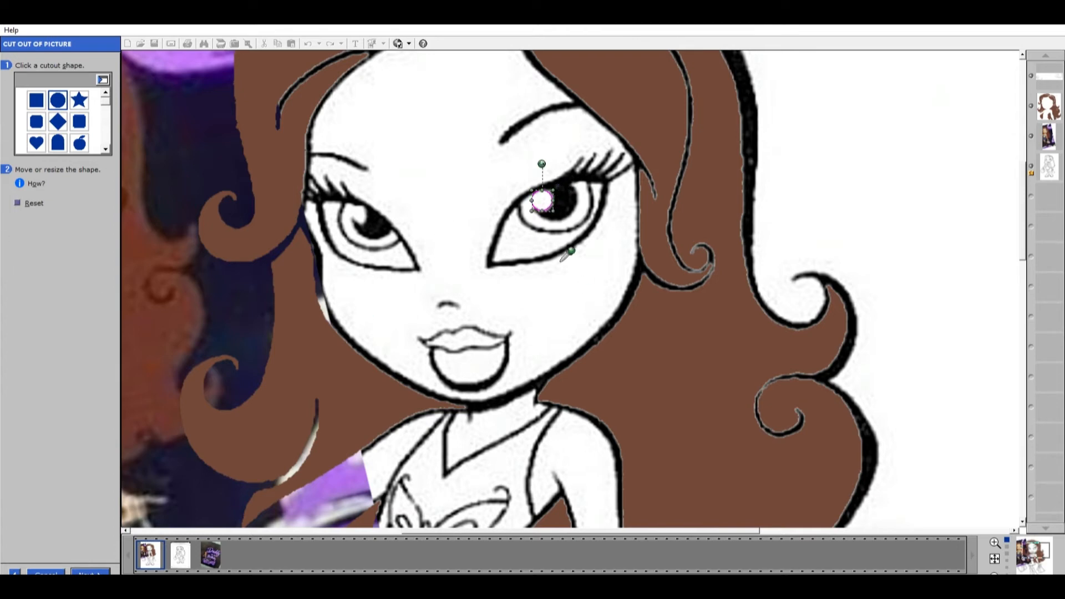
{"action": "left_click_drag", "start_coordinate": [549, 189], "coordinate": [549, 190]}
{"action": "left_click", "coordinate": [96, 561]}
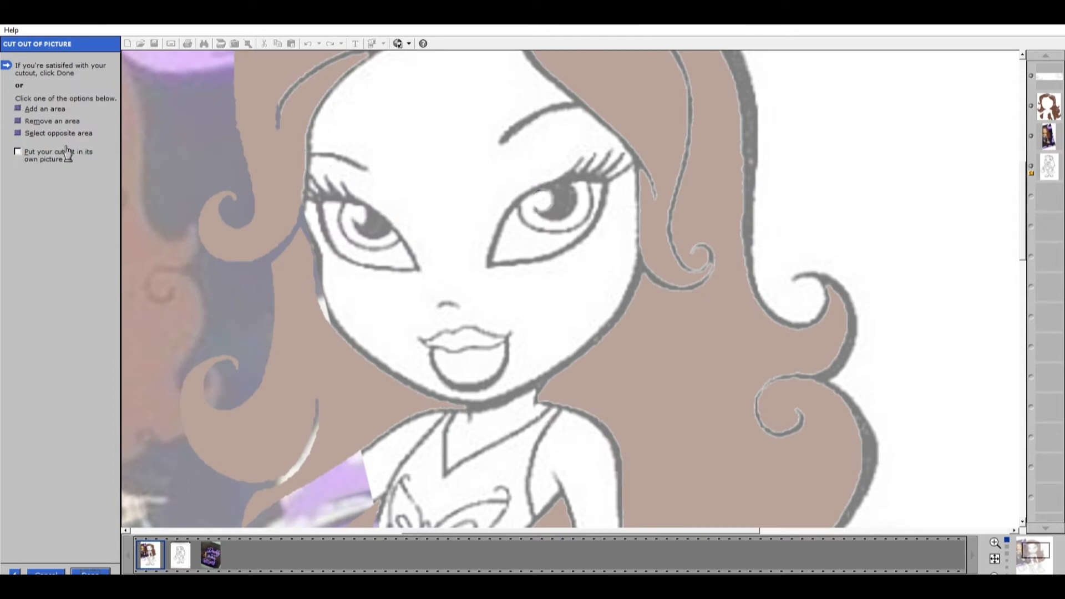
- Add a second circle over the highlight in the doll's other eye, and undo the finished highlight cutout
{"action": "left_click", "coordinate": [20, 108]}
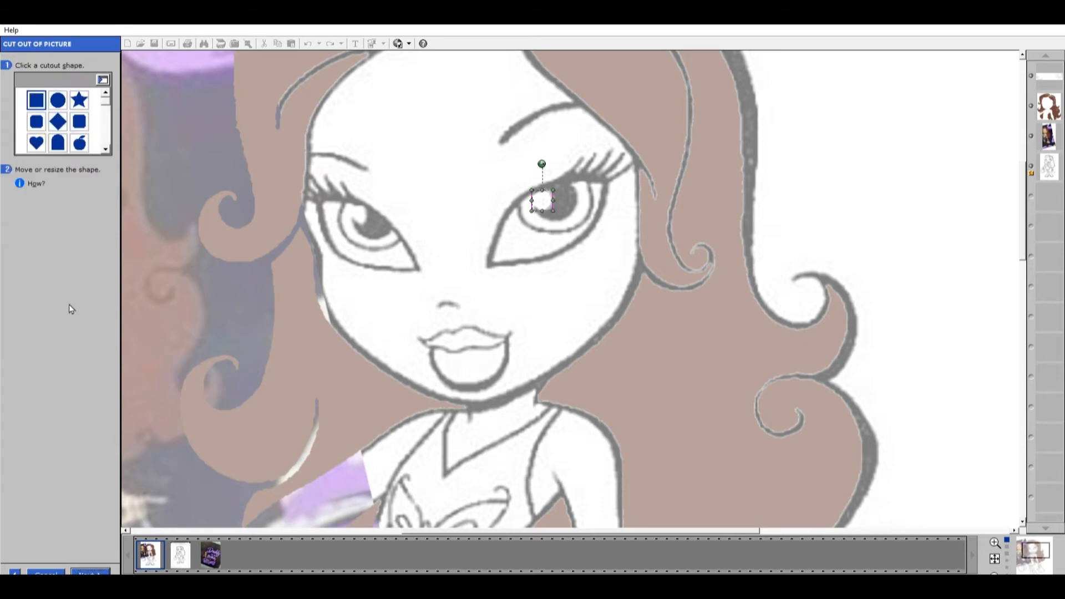
{"action": "left_click", "coordinate": [58, 100]}
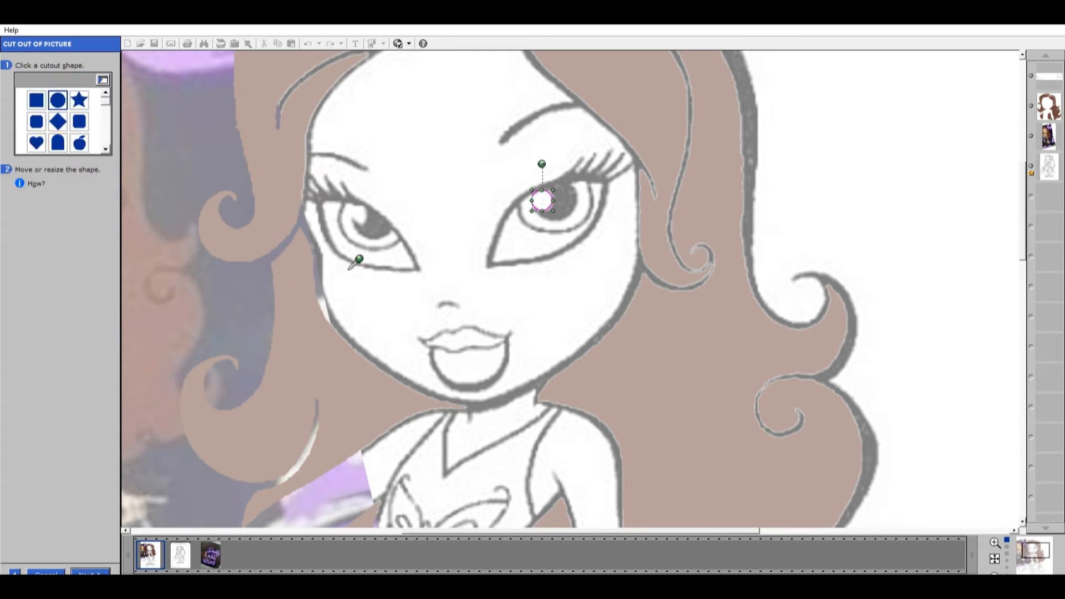
{"action": "left_click_drag", "start_coordinate": [541, 199], "coordinate": [369, 210]}
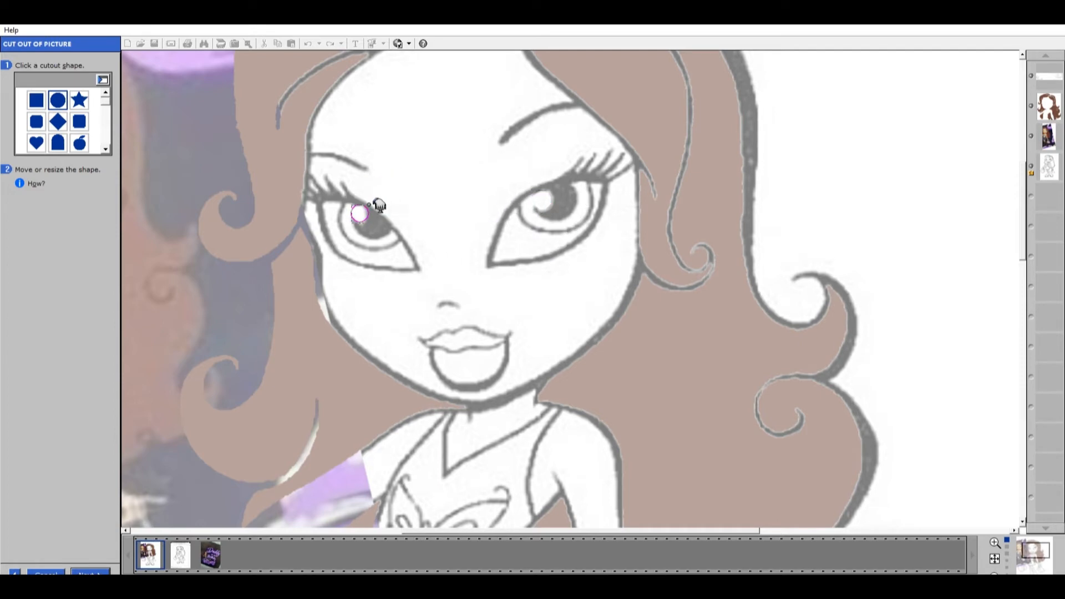
{"action": "left_click", "coordinate": [374, 218]}
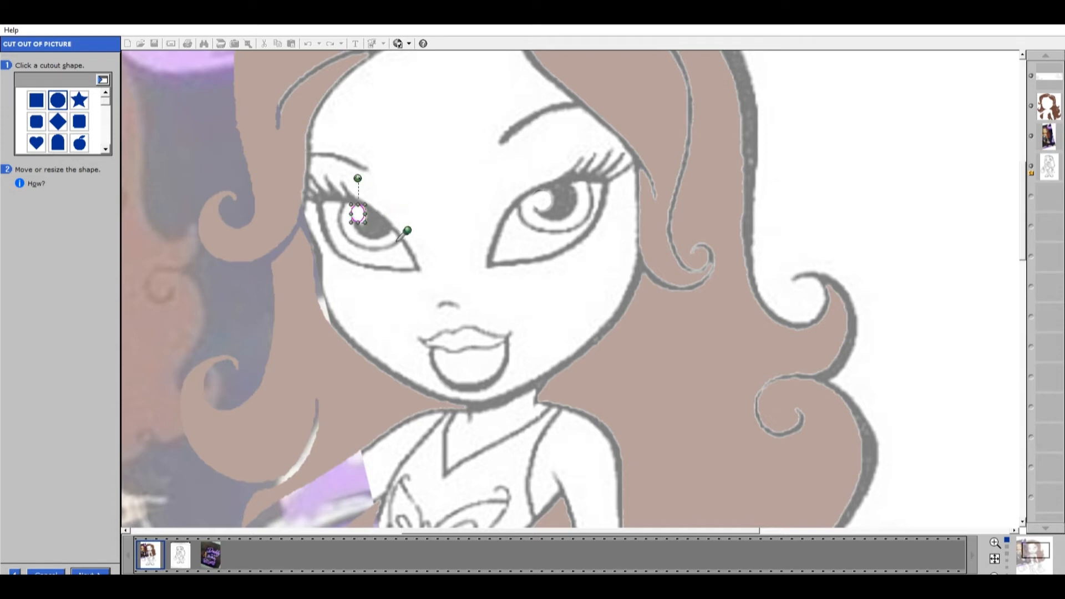
{"action": "mouse_move", "coordinate": [364, 222]}
{"action": "left_mouse_down"}
{"action": "mouse_move", "coordinate": [366, 198]}
{"action": "mouse_move", "coordinate": [369, 214]}
{"action": "left_mouse_up"}
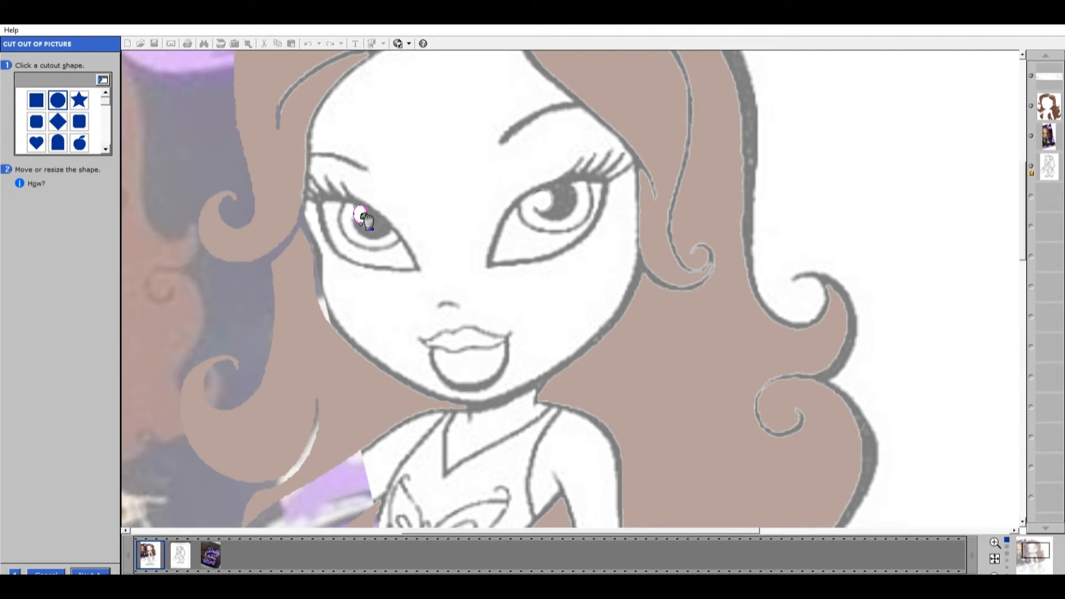
{"action": "left_click", "coordinate": [91, 564]}
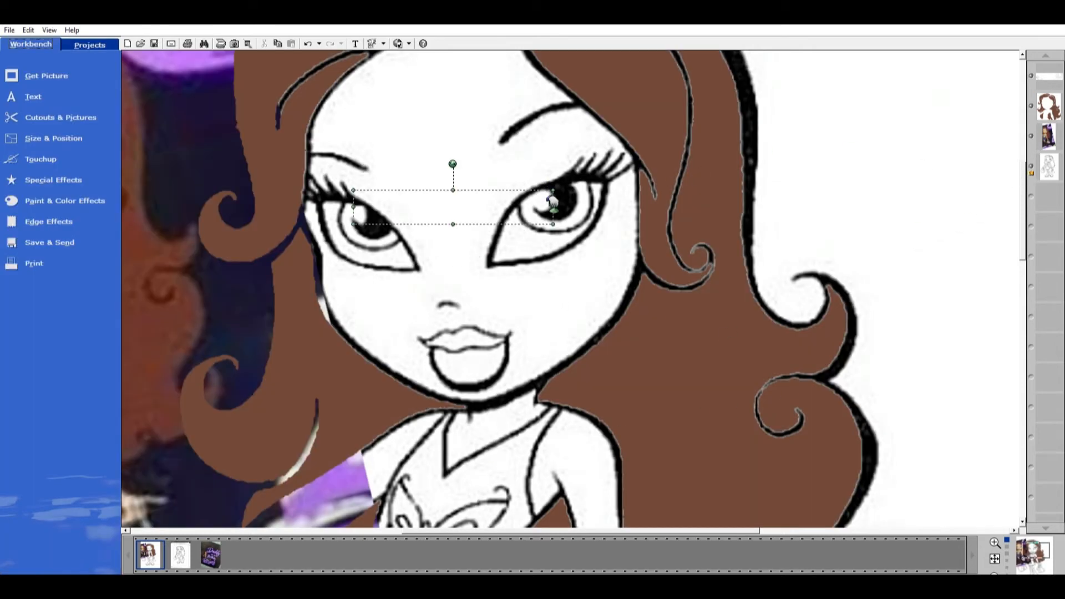
{"action": "left_click_drag", "start_coordinate": [541, 202], "coordinate": [699, 107]}
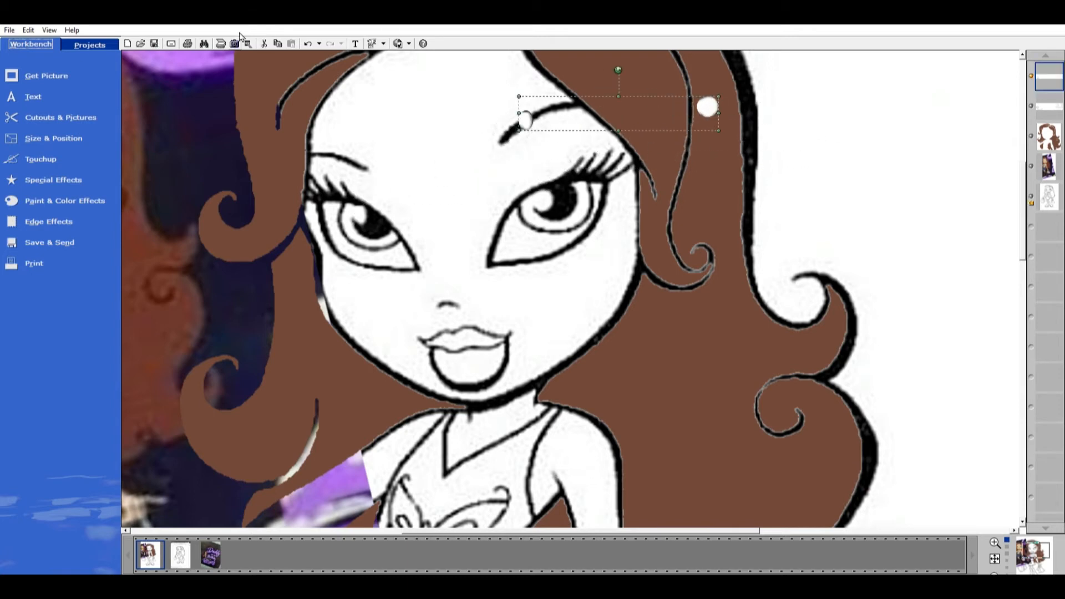
{"action": "left_click", "coordinate": [308, 42]}
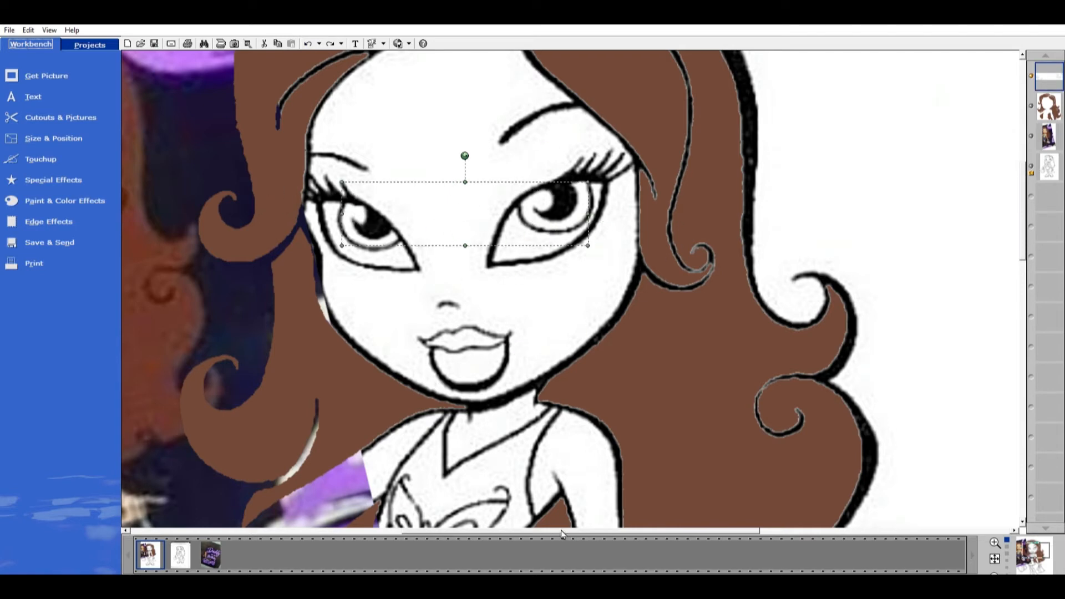
- Fill the iris cutout with a solid light brown sampled from the eye in the reference photo
{"action": "scroll", "coordinate": [496, 472], "scroll_direction": "down", "scroll_amount": 1}
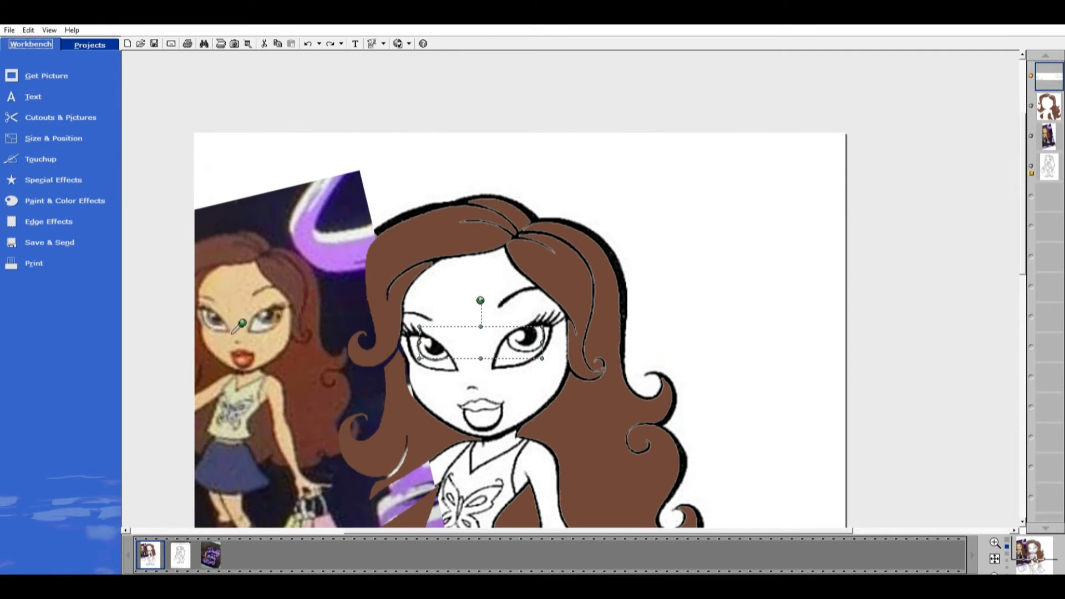
{"action": "left_click", "coordinate": [40, 195]}
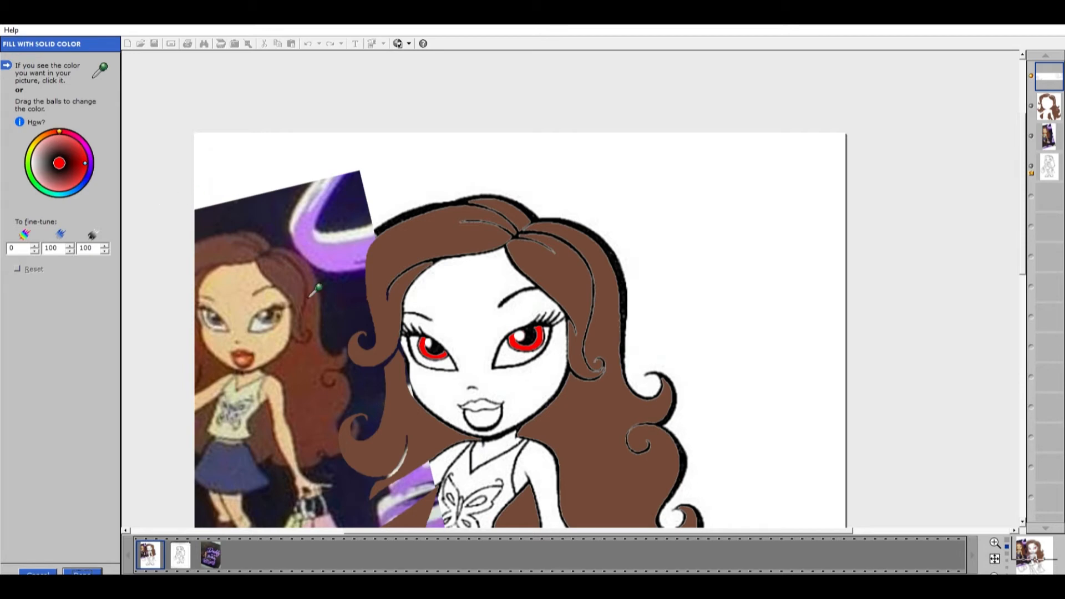
{"action": "left_click", "coordinate": [277, 321]}
{"action": "left_click", "coordinate": [276, 321]}
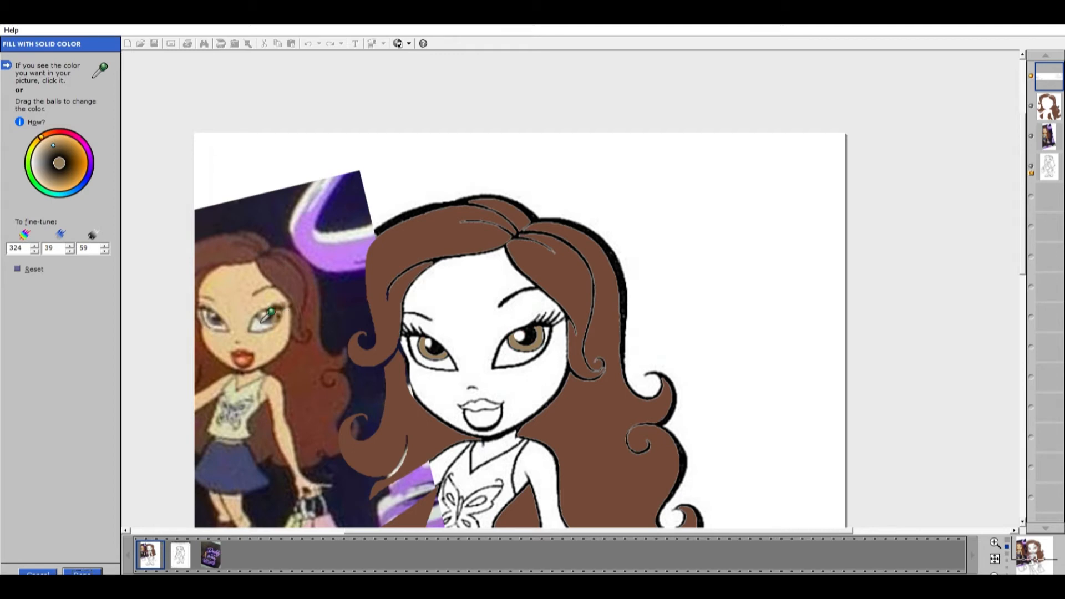
{"action": "left_click", "coordinate": [265, 322]}
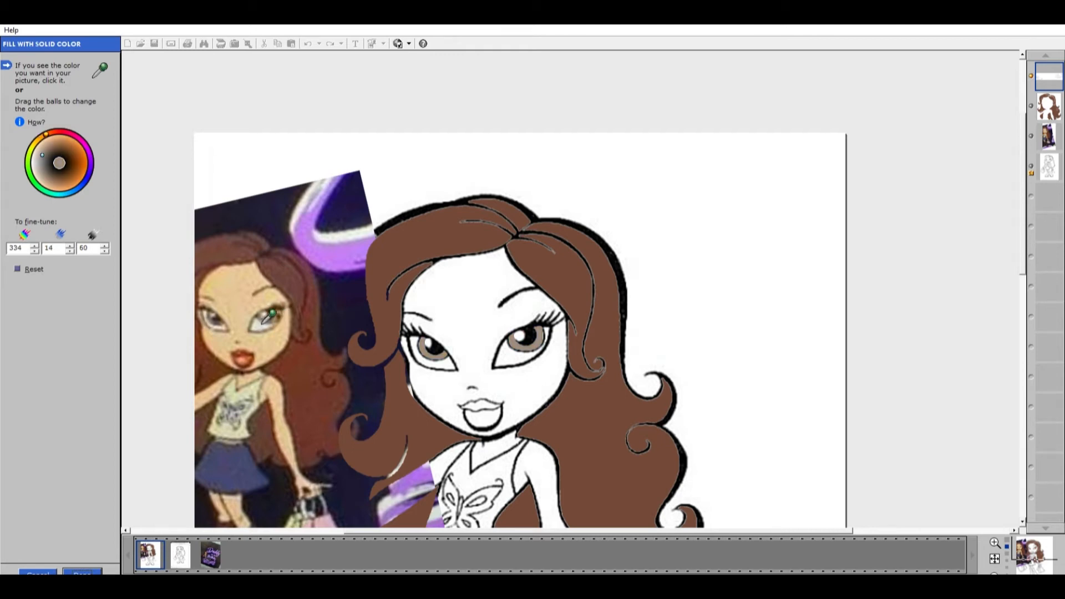
{"action": "left_click", "coordinate": [277, 321]}
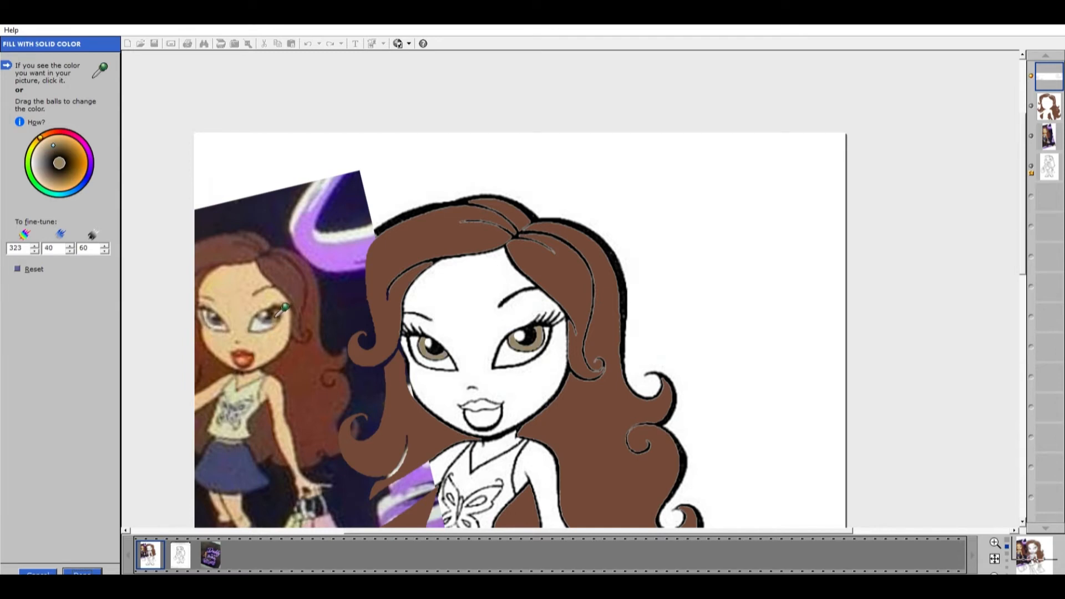
{"action": "left_click", "coordinate": [279, 316]}
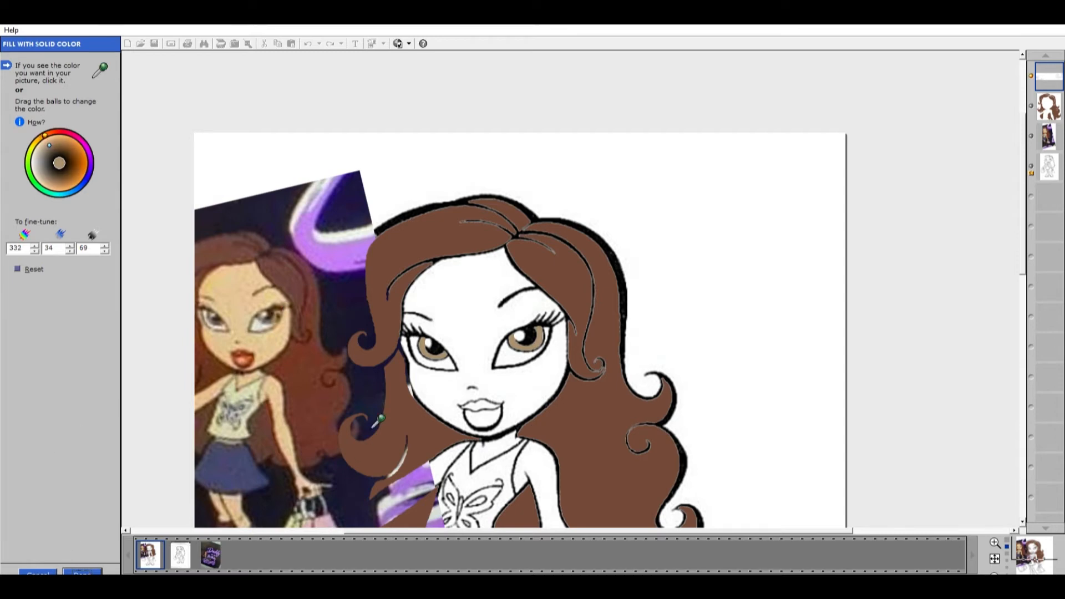
{"action": "left_click", "coordinate": [82, 571]}
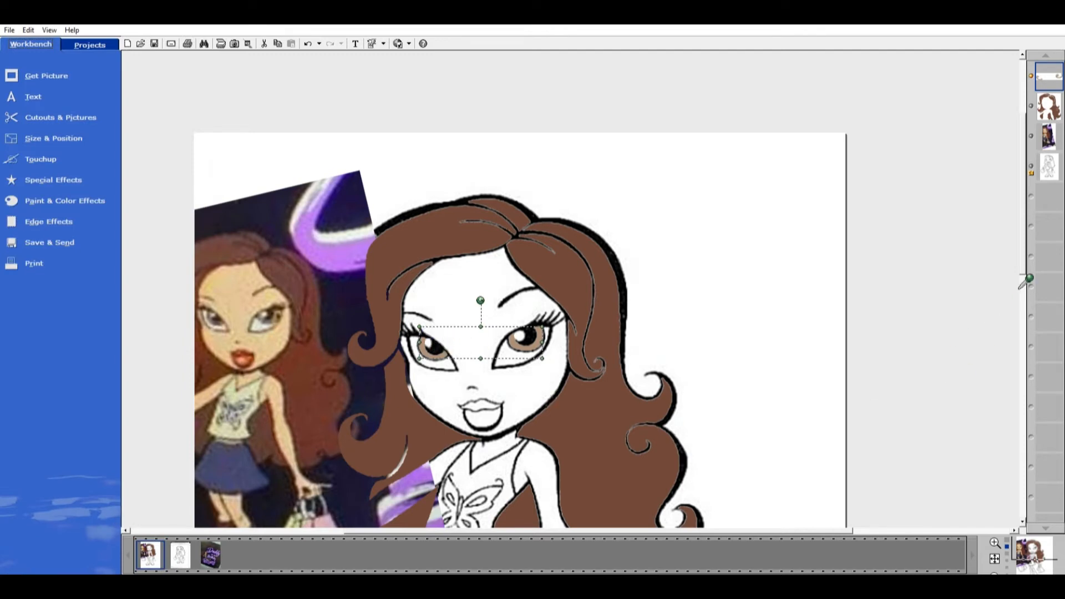
- Deselect the iris cutout and save the changes to the picture
{"action": "left_click", "coordinate": [62, 114]}
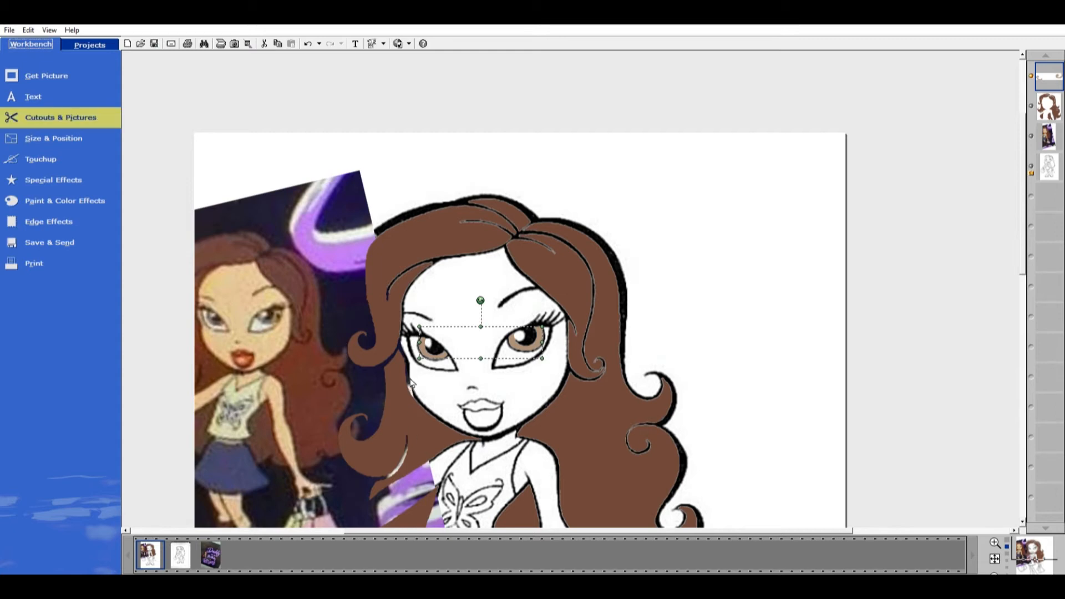
{"action": "left_click", "coordinate": [331, 78]}
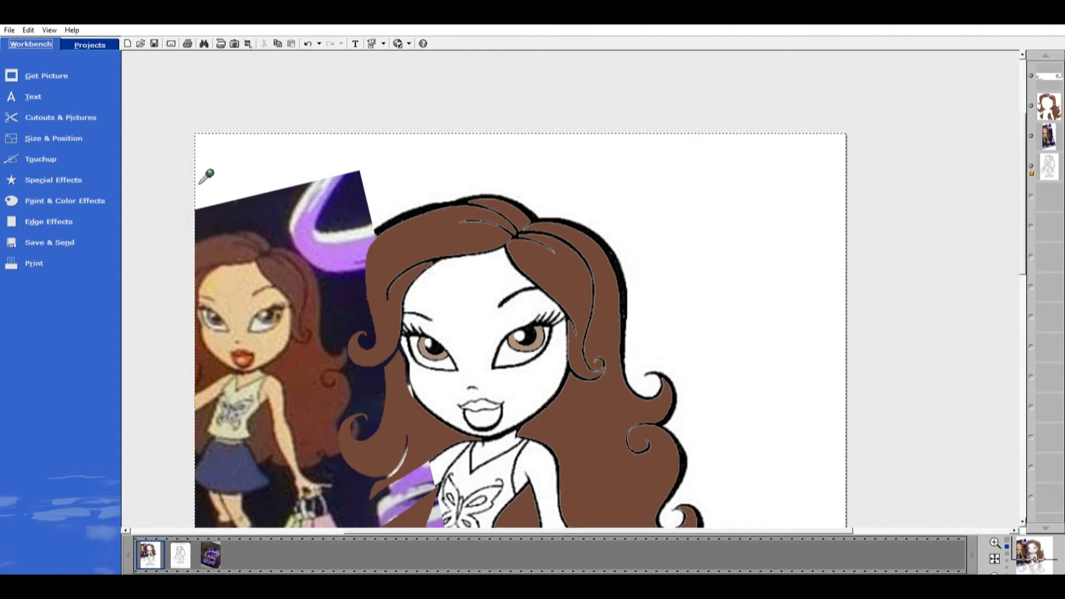
{"action": "left_click", "coordinate": [65, 115]}
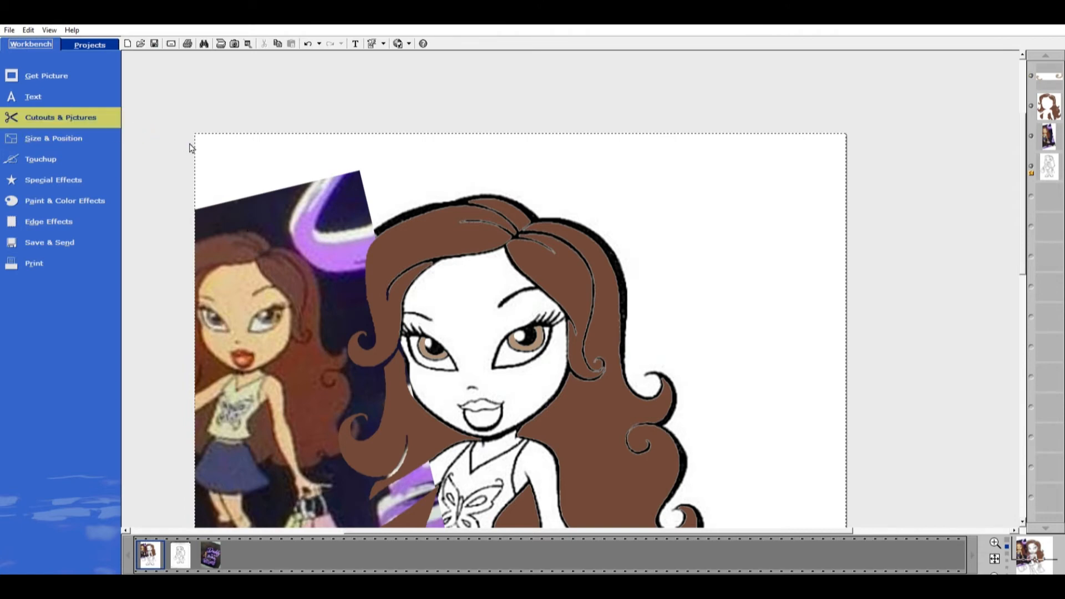
{"action": "left_click", "coordinate": [156, 40]}
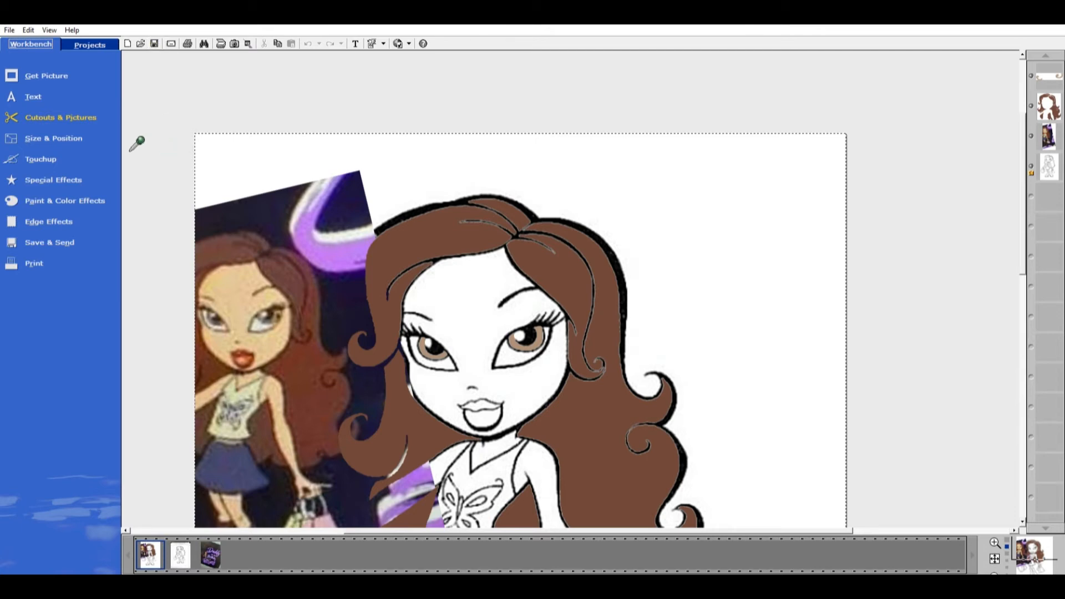
{"action": "left_click", "coordinate": [77, 111]}
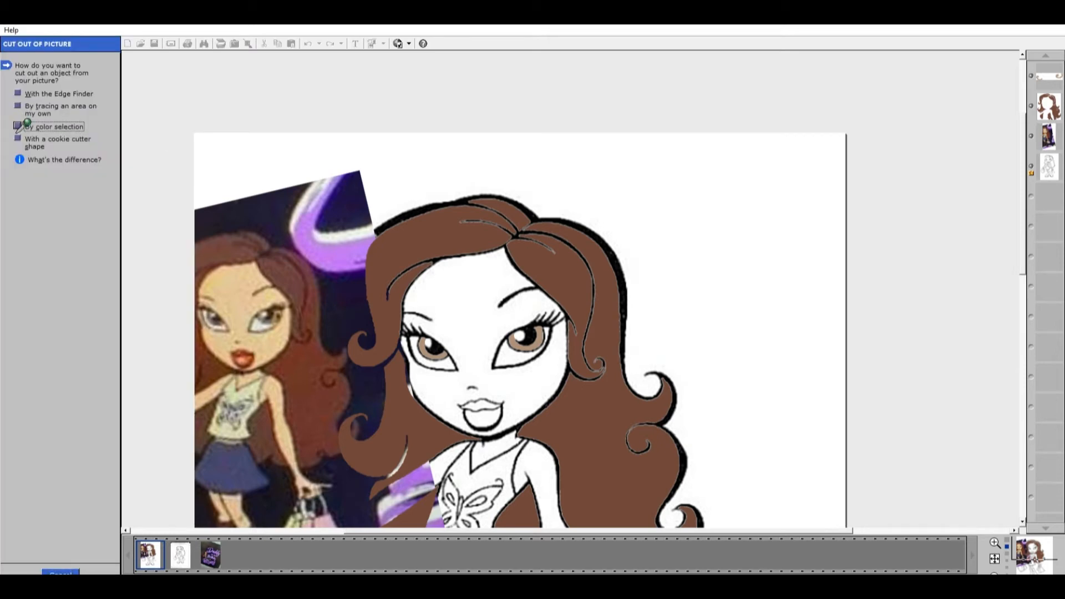
{"action": "left_click", "coordinate": [25, 126]}
{"action": "left_click", "coordinate": [476, 320]}
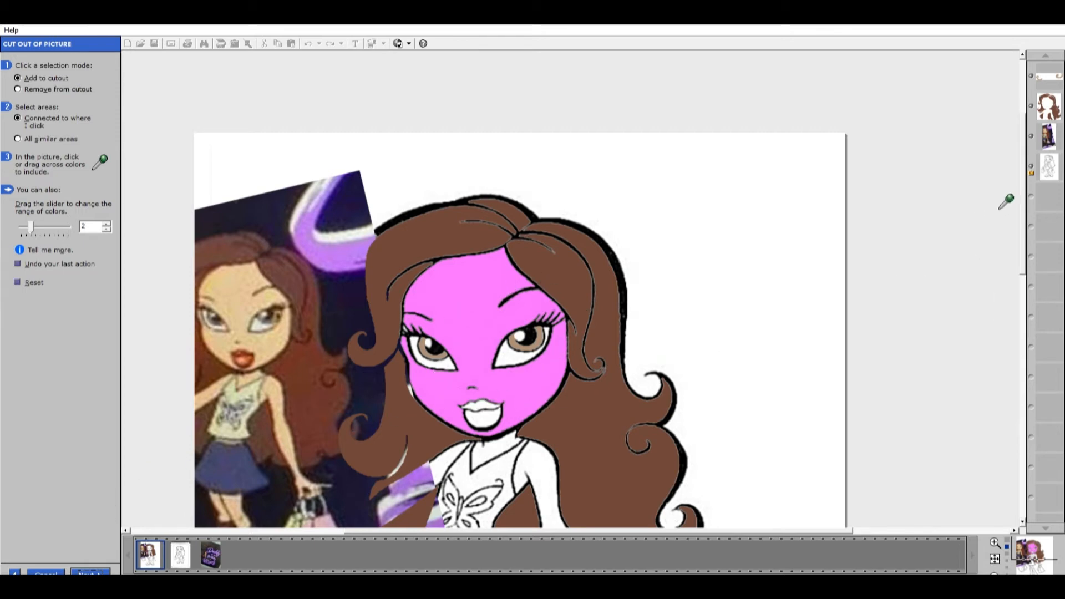
{"action": "left_click_drag", "start_coordinate": [1025, 185], "coordinate": [1029, 259]}
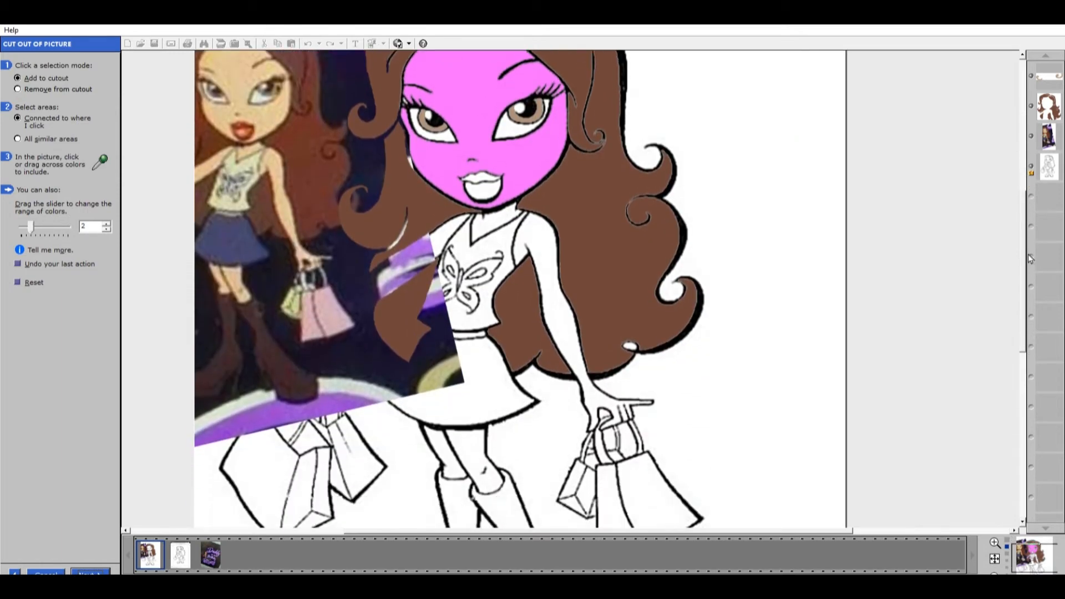
{"action": "left_click", "coordinate": [46, 566]}
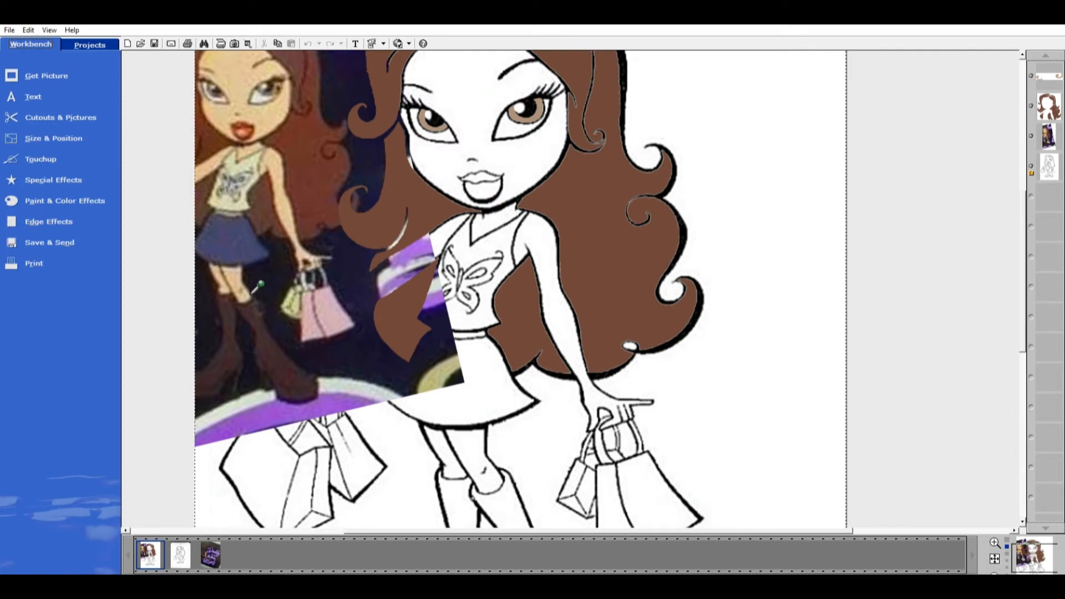
- Move the reference photo to the other side of the drawing and select the doll's face, neck and arms for a colour-selection cutout
{"action": "left_click_drag", "start_coordinate": [230, 219], "coordinate": [807, 207]}
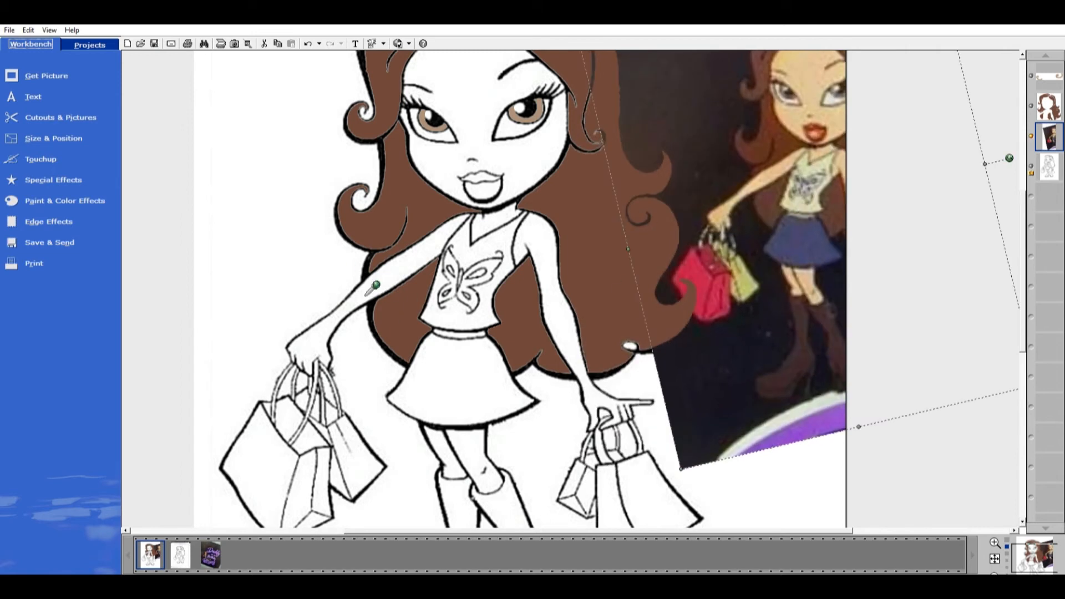
{"action": "left_click", "coordinate": [69, 108]}
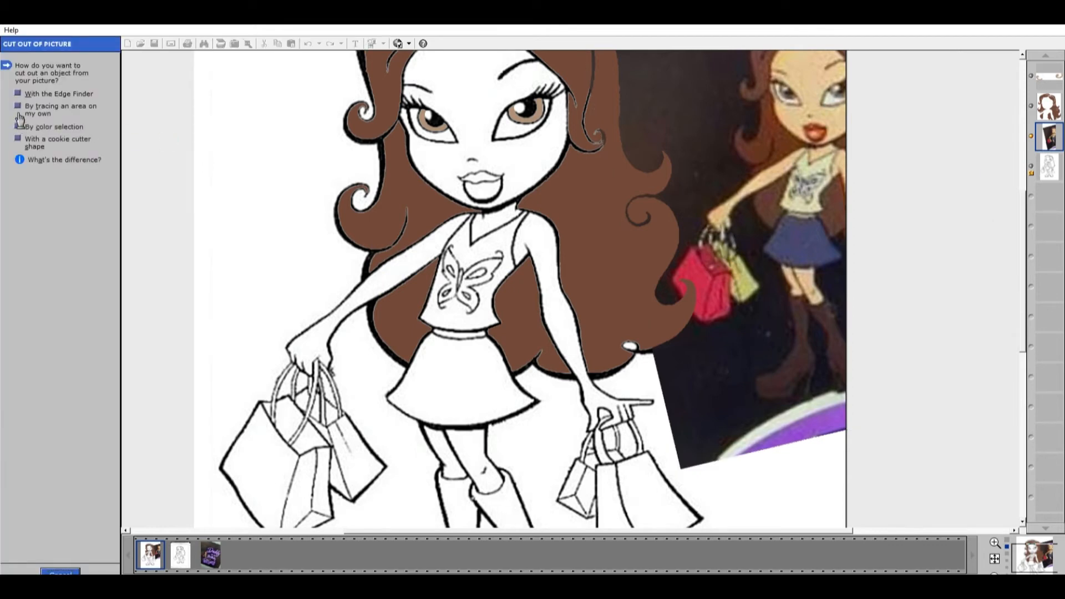
{"action": "left_click", "coordinate": [21, 125]}
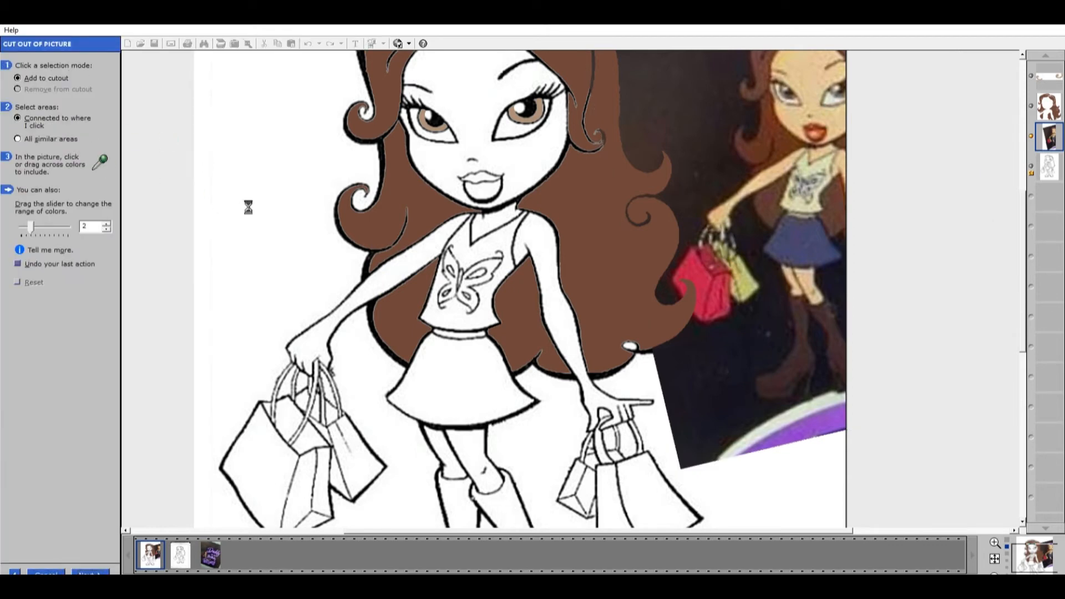
{"action": "left_click", "coordinate": [463, 95]}
{"action": "left_click", "coordinate": [536, 235]}
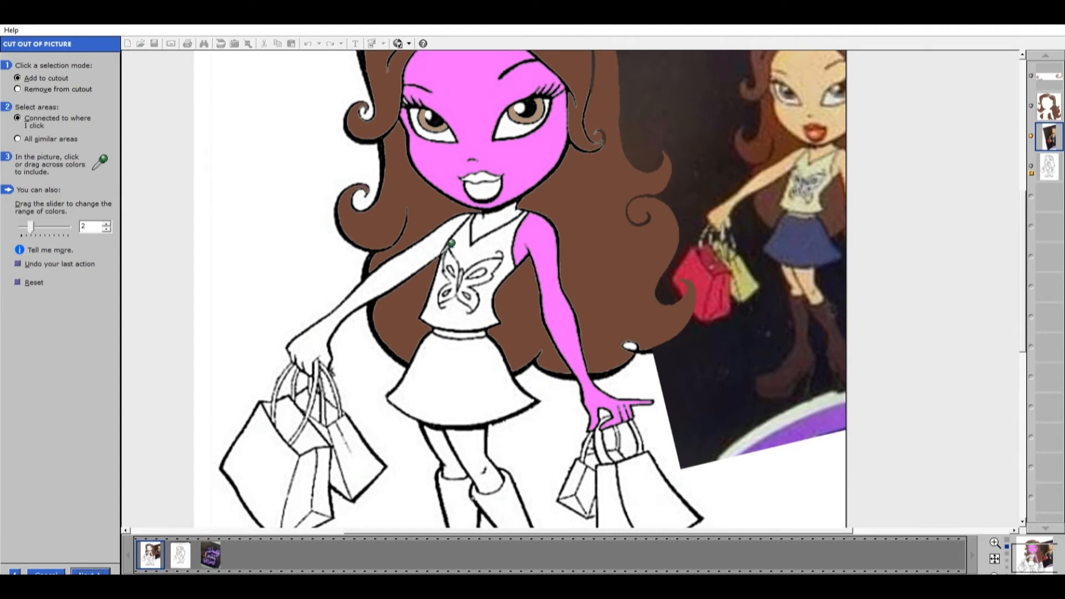
{"action": "left_click", "coordinate": [426, 258]}
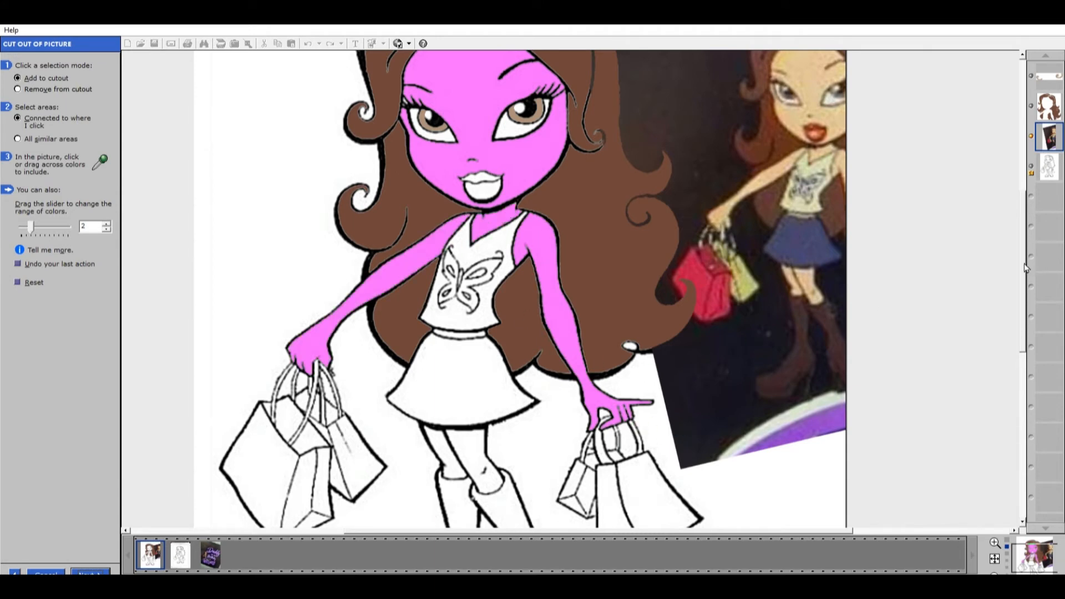
- Add both bare legs above the boots to the skin selection and finish the cutout
{"action": "scroll", "coordinate": [1024, 268], "scroll_direction": "down", "scroll_amount": 3}
{"action": "left_click", "coordinate": [466, 260]}
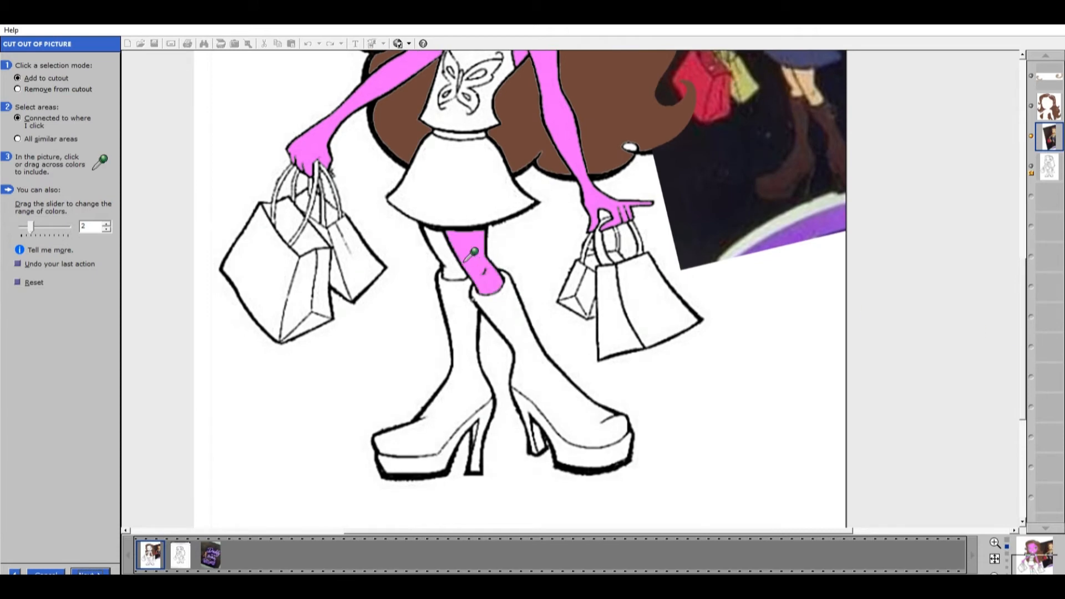
{"action": "left_click", "coordinate": [440, 256]}
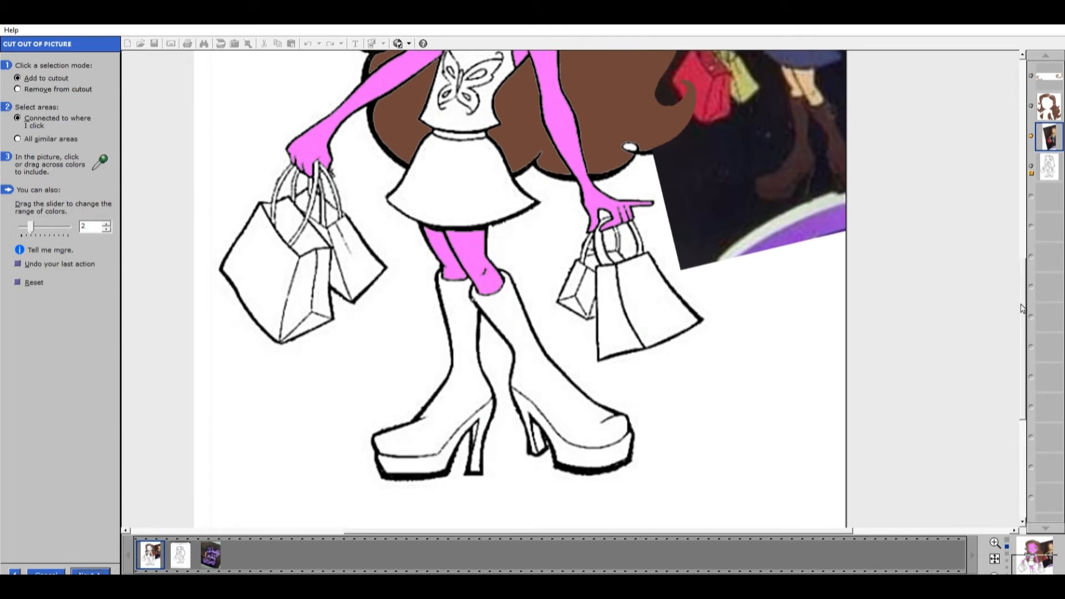
{"action": "left_click_drag", "start_coordinate": [1025, 307], "coordinate": [1010, 209]}
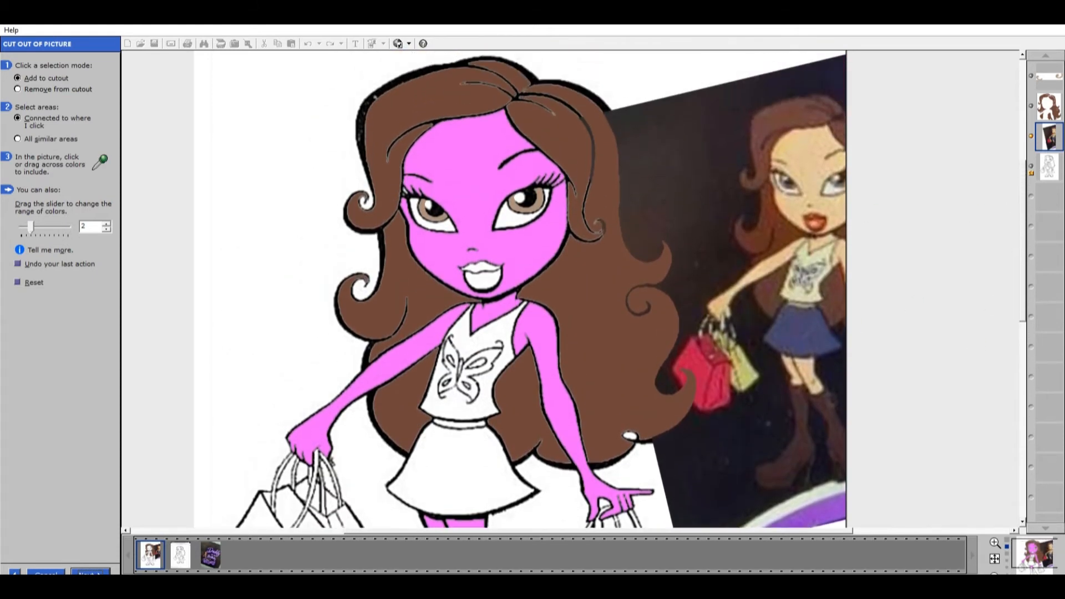
{"action": "left_click", "coordinate": [93, 563]}
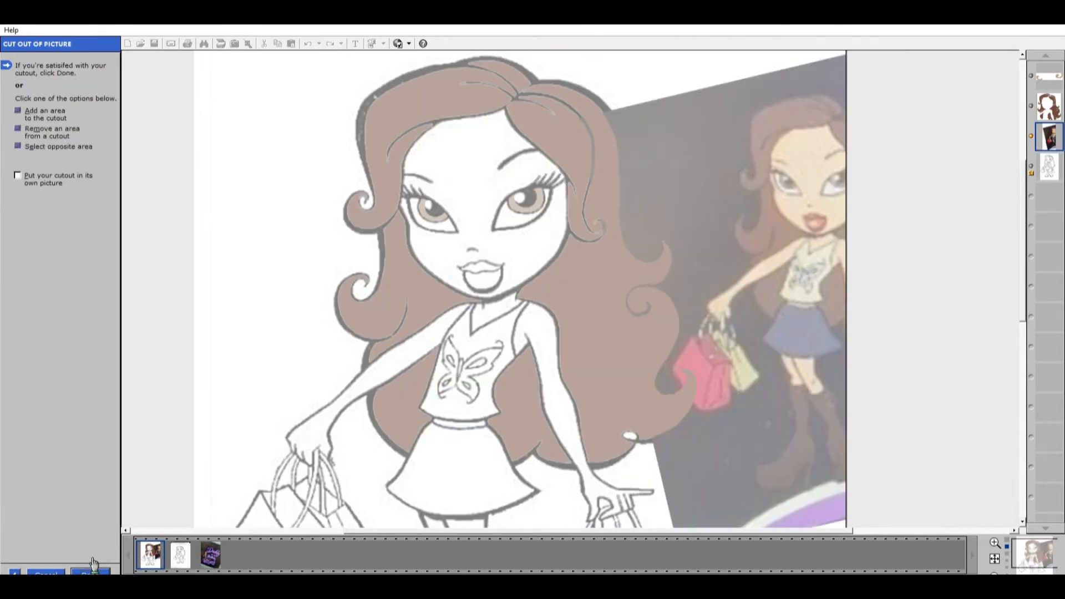
{"action": "left_click", "coordinate": [93, 563]}
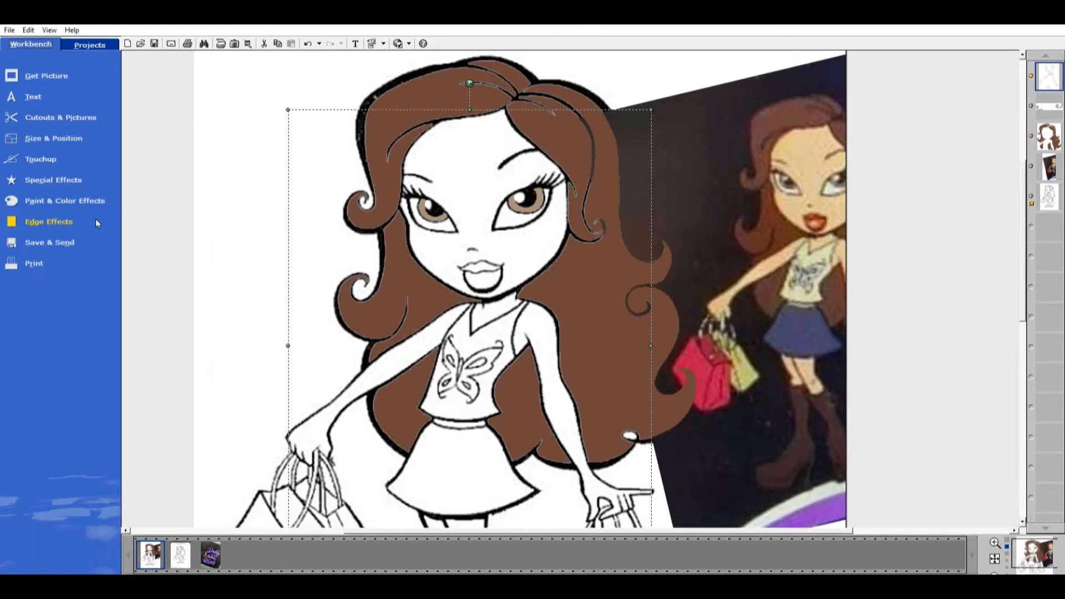
- Fill the skin cutout with a solid tan sampled from the doll's forehead in the reference photo
{"action": "left_click", "coordinate": [38, 192]}
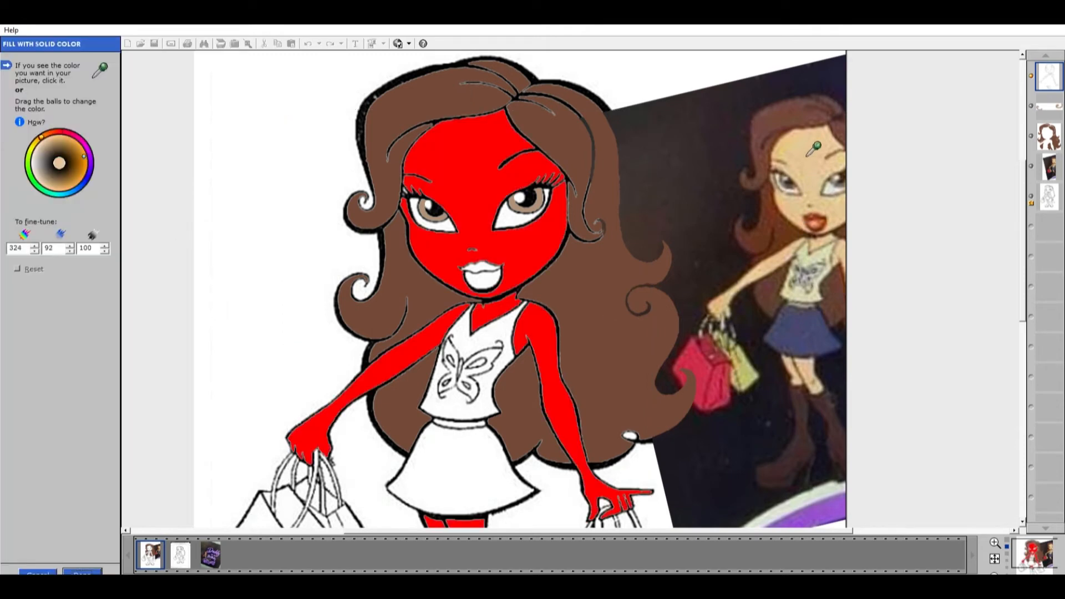
{"action": "left_click", "coordinate": [807, 156]}
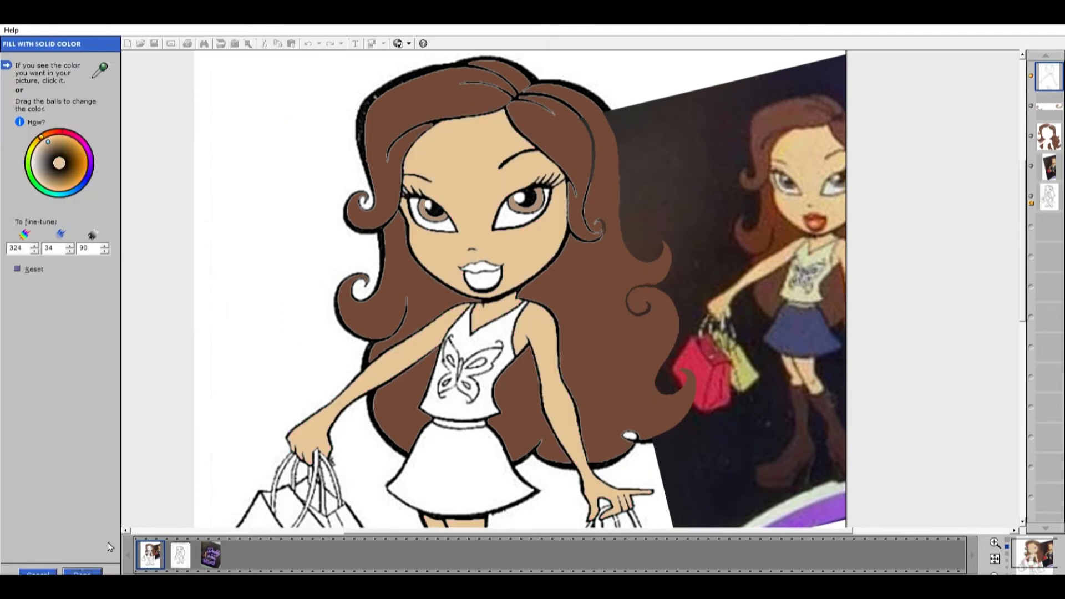
{"action": "left_click", "coordinate": [85, 570]}
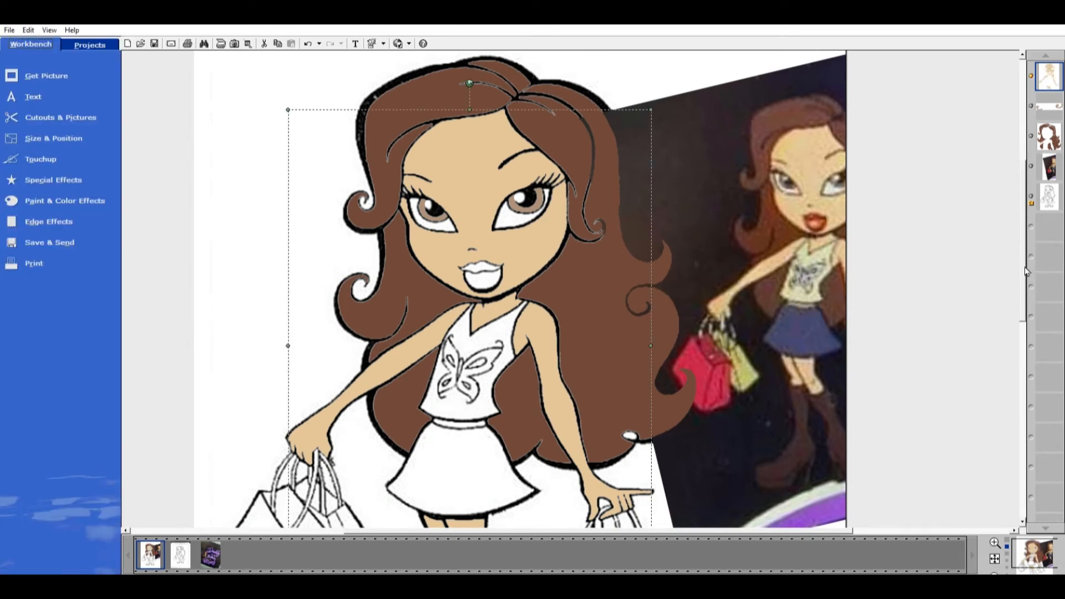
- Cut out the doll's white butterfly top by colour selection
{"action": "left_click_drag", "start_coordinate": [1025, 272], "coordinate": [1025, 303]}
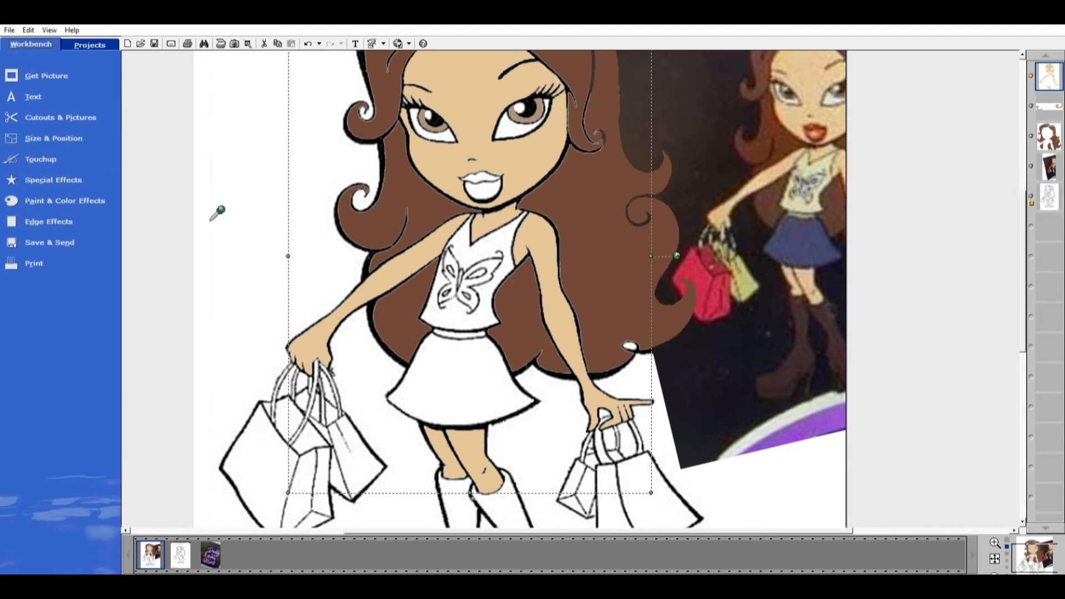
{"action": "left_click", "coordinate": [62, 111]}
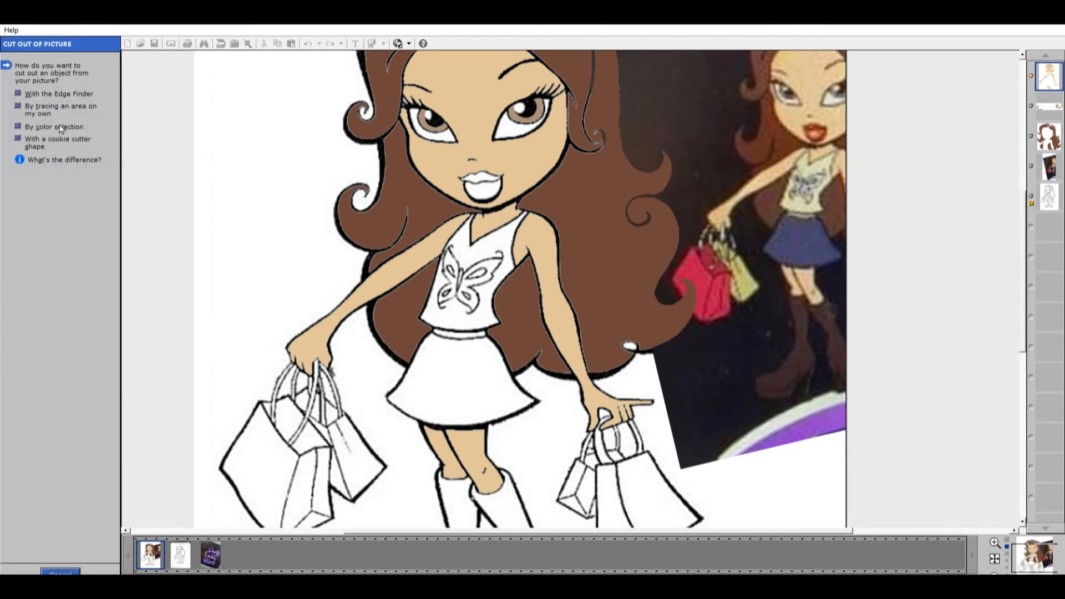
{"action": "left_click", "coordinate": [22, 125]}
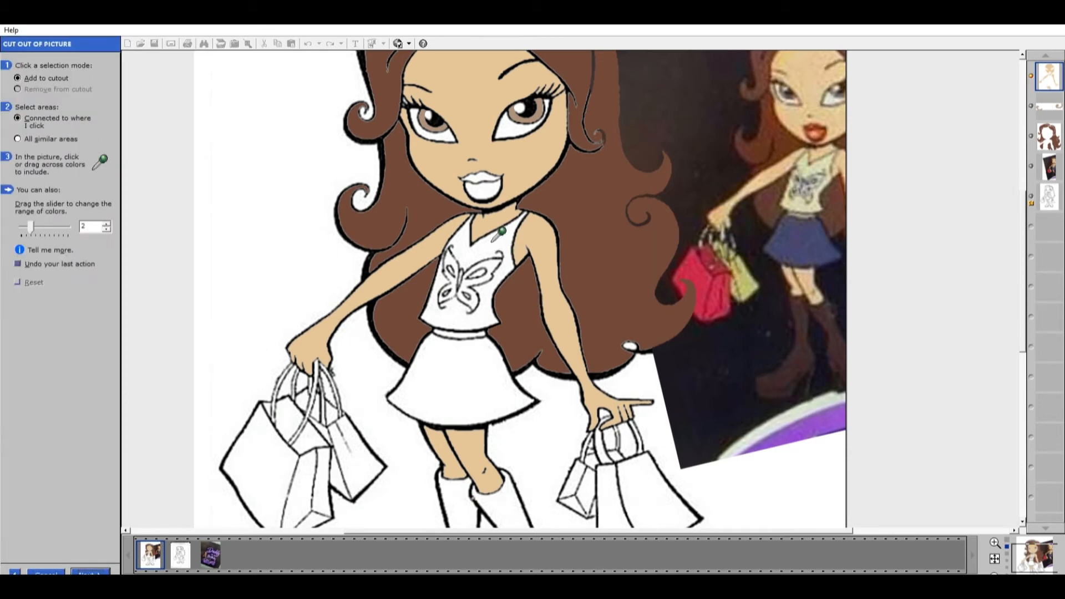
{"action": "left_click", "coordinate": [495, 241]}
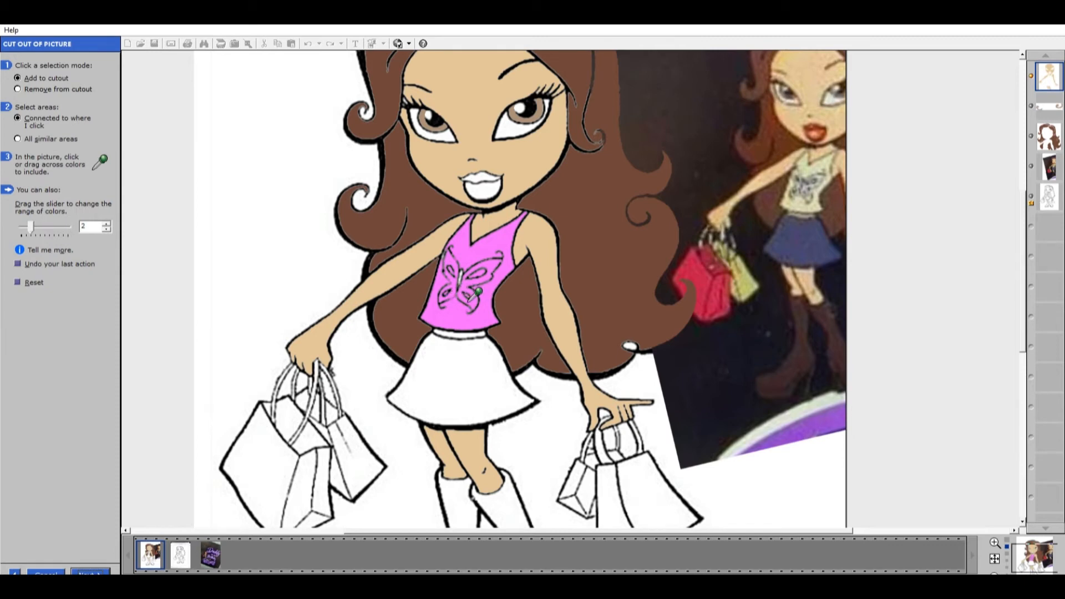
{"action": "left_click", "coordinate": [91, 565]}
{"action": "left_click", "coordinate": [91, 566]}
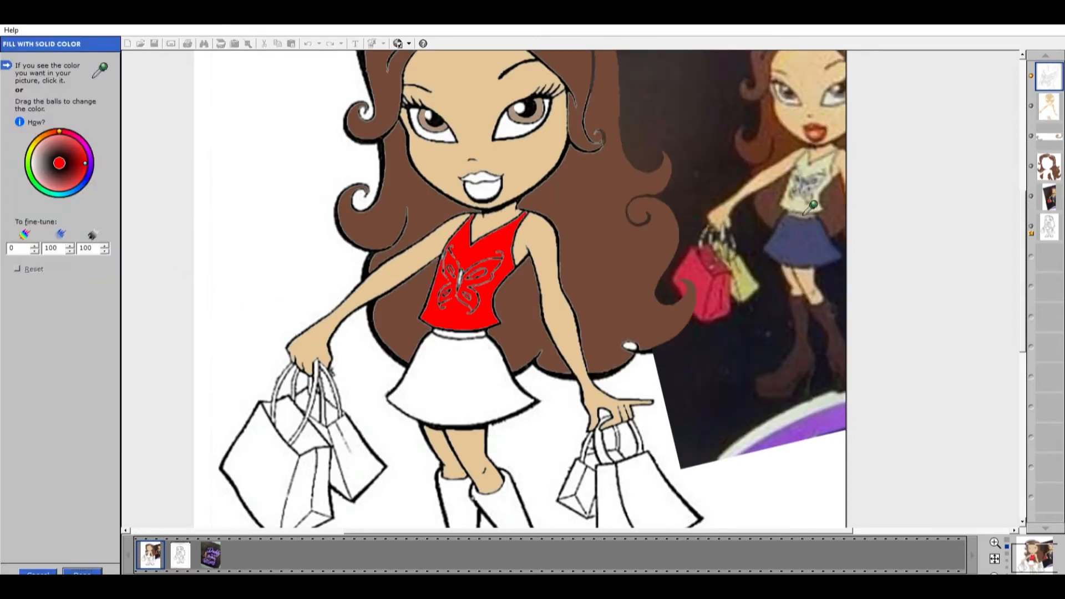
- Fill the top cutout with a solid light beige sampled from the top in the reference photo
{"action": "left_click", "coordinate": [801, 208]}
{"action": "left_click", "coordinate": [800, 207]}
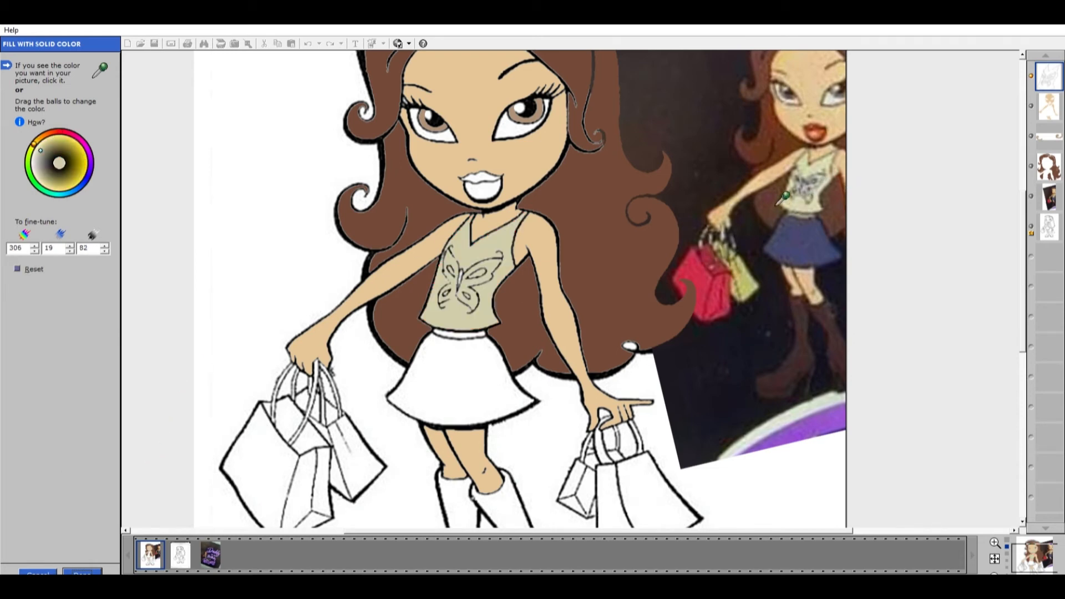
{"action": "left_click", "coordinate": [818, 211]}
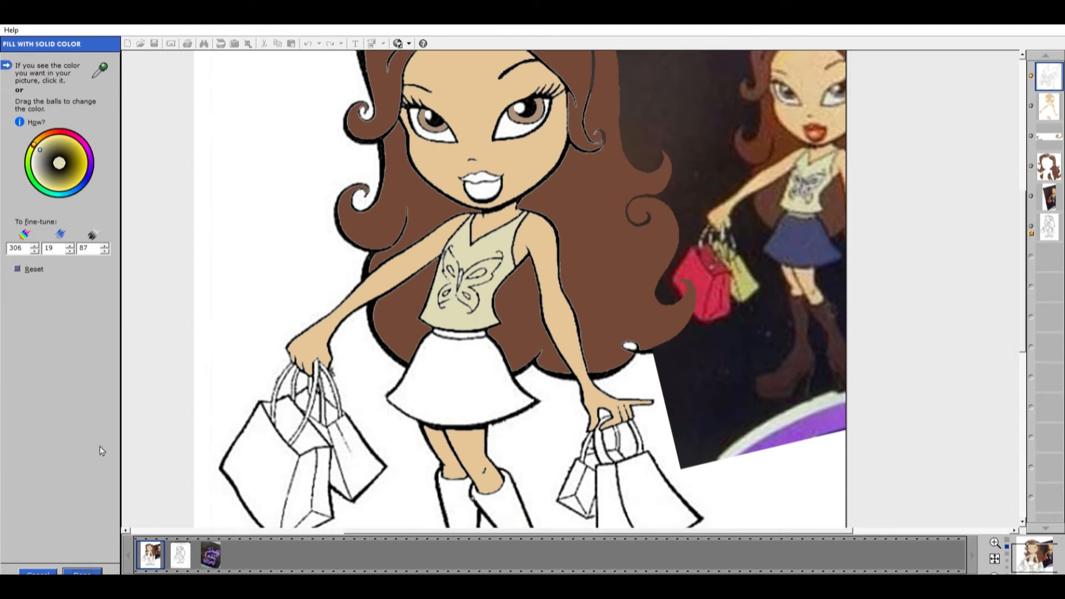
{"action": "left_click", "coordinate": [82, 568]}
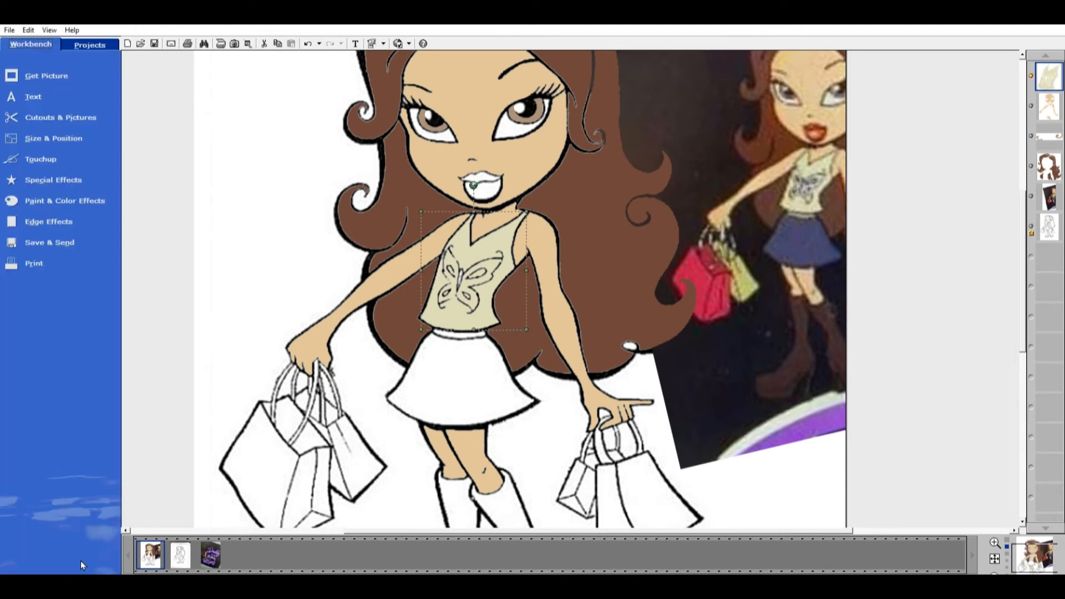
- Cut out the doll's skirt below the waistband by colour selection
{"action": "left_click", "coordinate": [75, 109]}
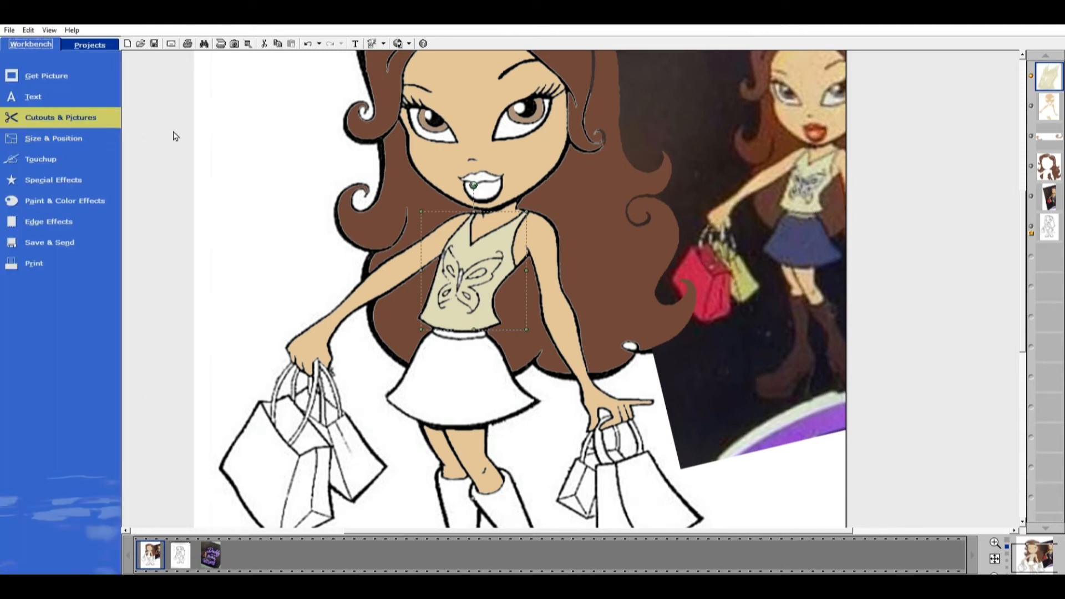
{"action": "left_click", "coordinate": [22, 125]}
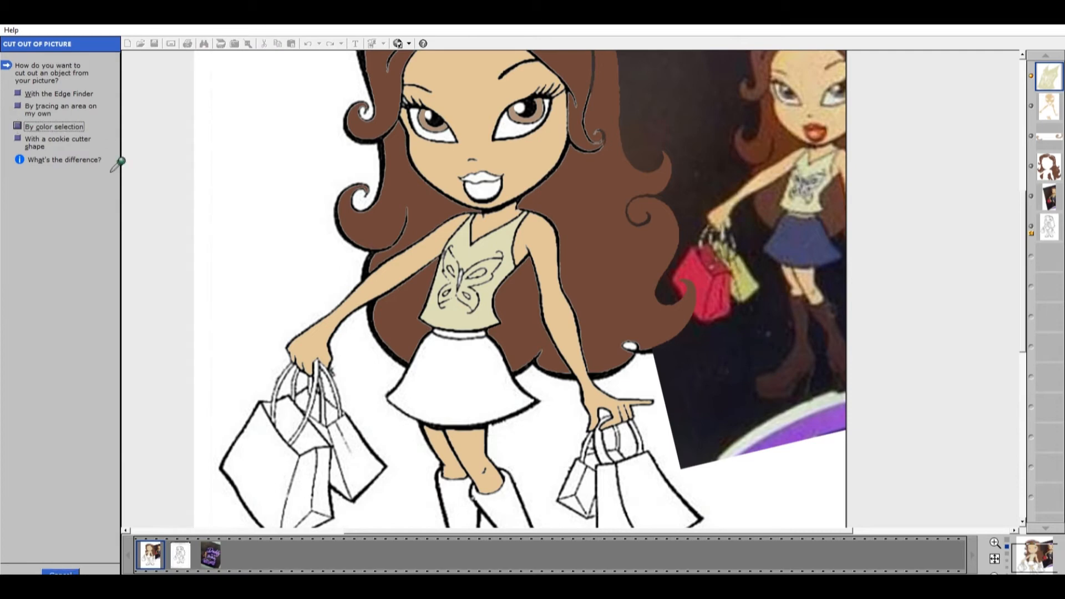
{"action": "left_click", "coordinate": [450, 384]}
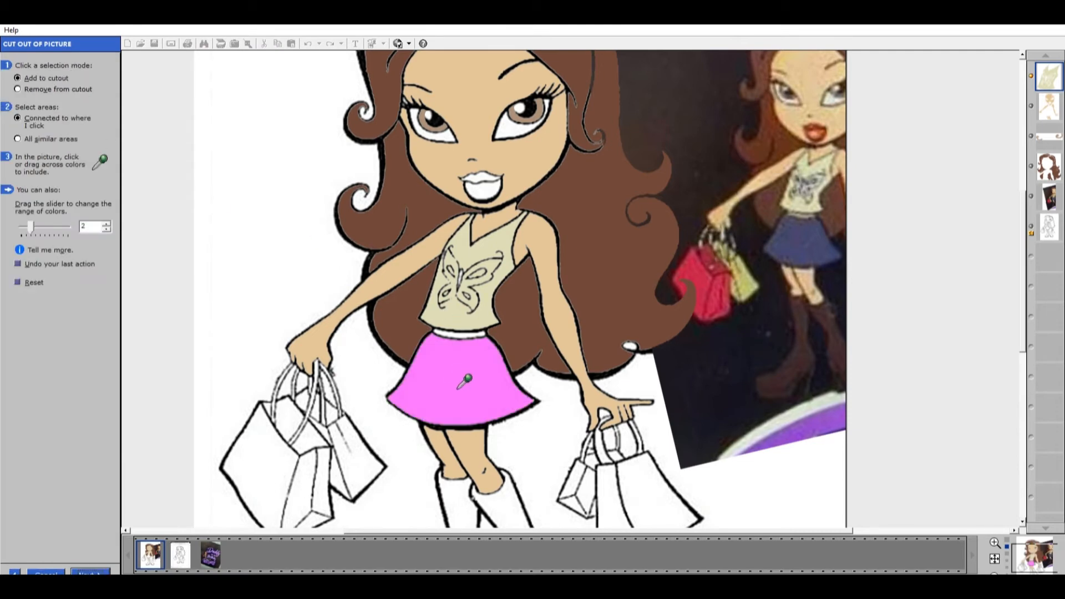
{"action": "left_click", "coordinate": [97, 565]}
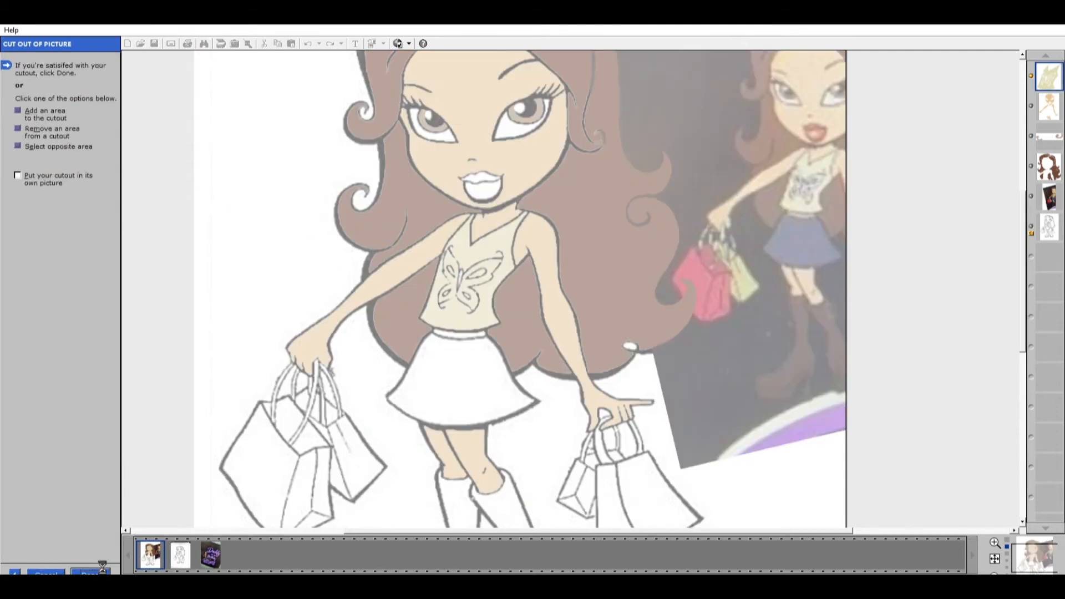
{"action": "left_click", "coordinate": [99, 568]}
- Fill the skirt cutout with a solid dark blue sampled from the skirt in the reference photo
{"action": "left_click", "coordinate": [84, 200]}
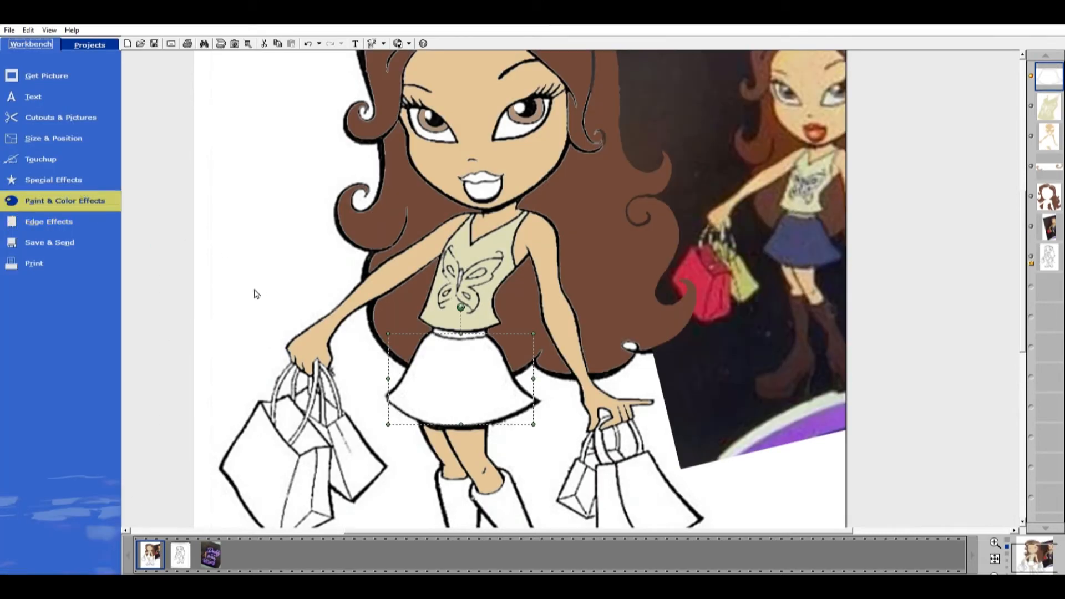
{"action": "left_click", "coordinate": [226, 296]}
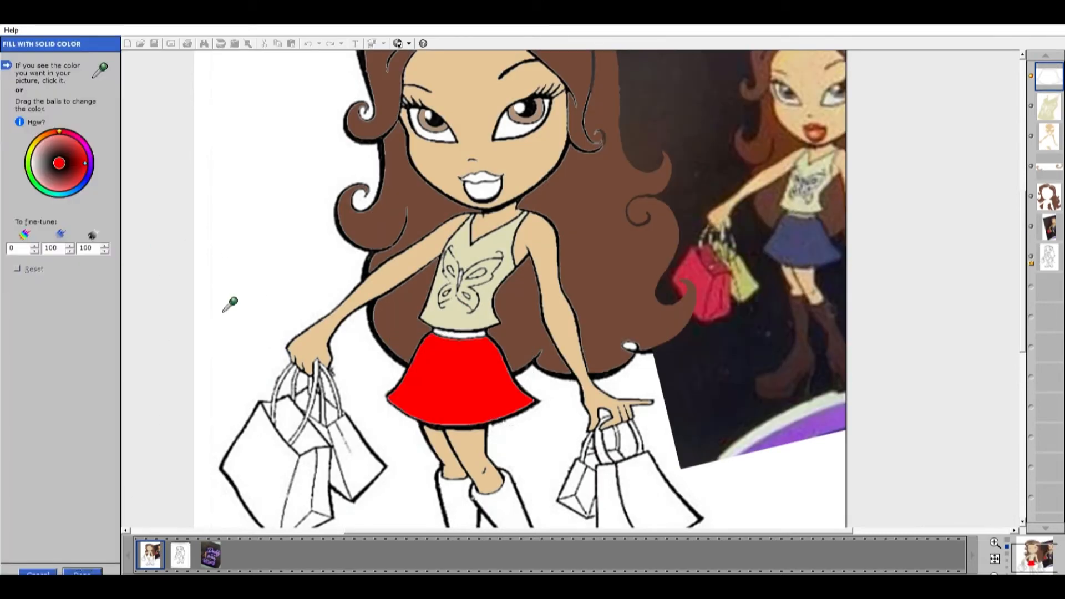
{"action": "left_click", "coordinate": [807, 244]}
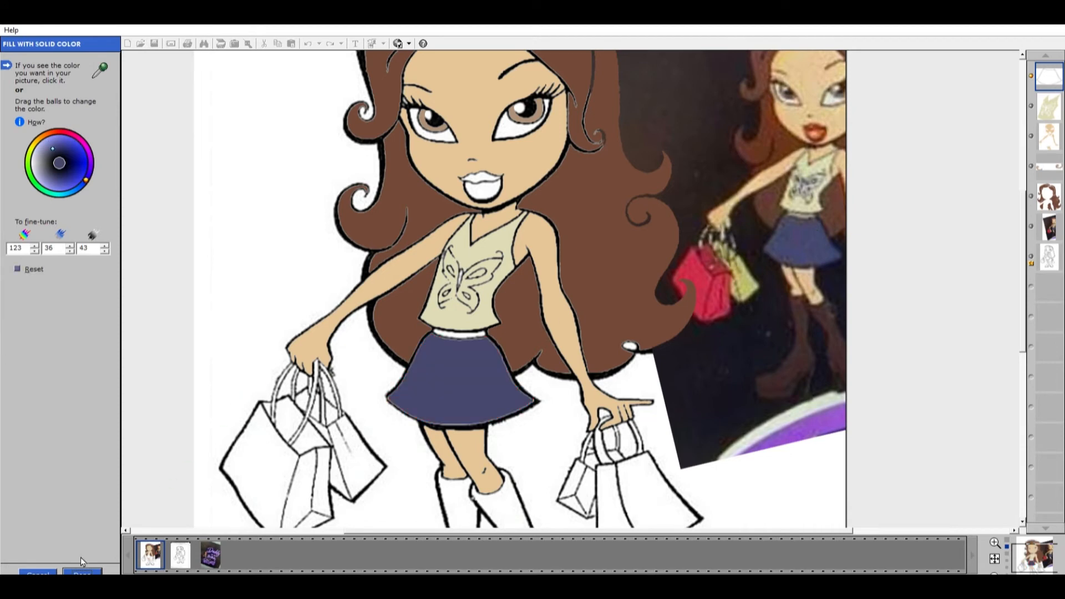
{"action": "left_click", "coordinate": [82, 572]}
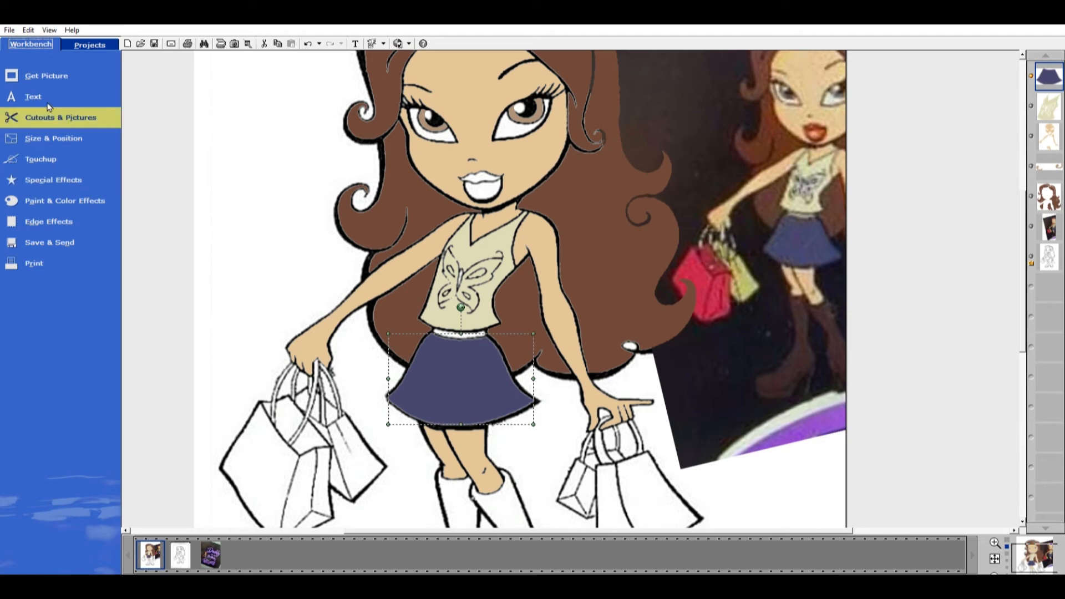
{"action": "left_click", "coordinate": [219, 210]}
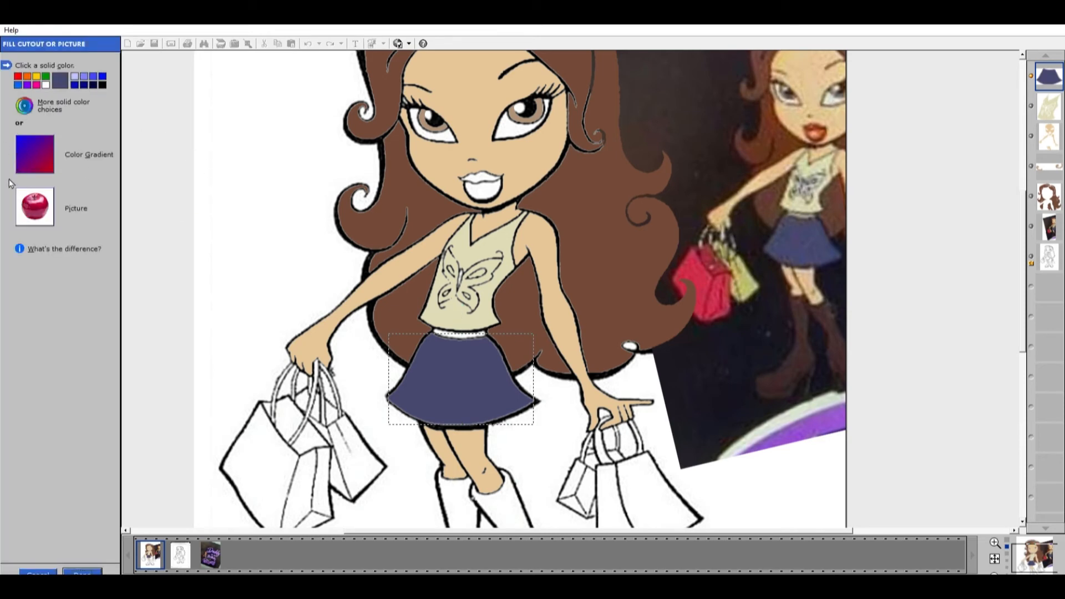
{"action": "left_click", "coordinate": [39, 569]}
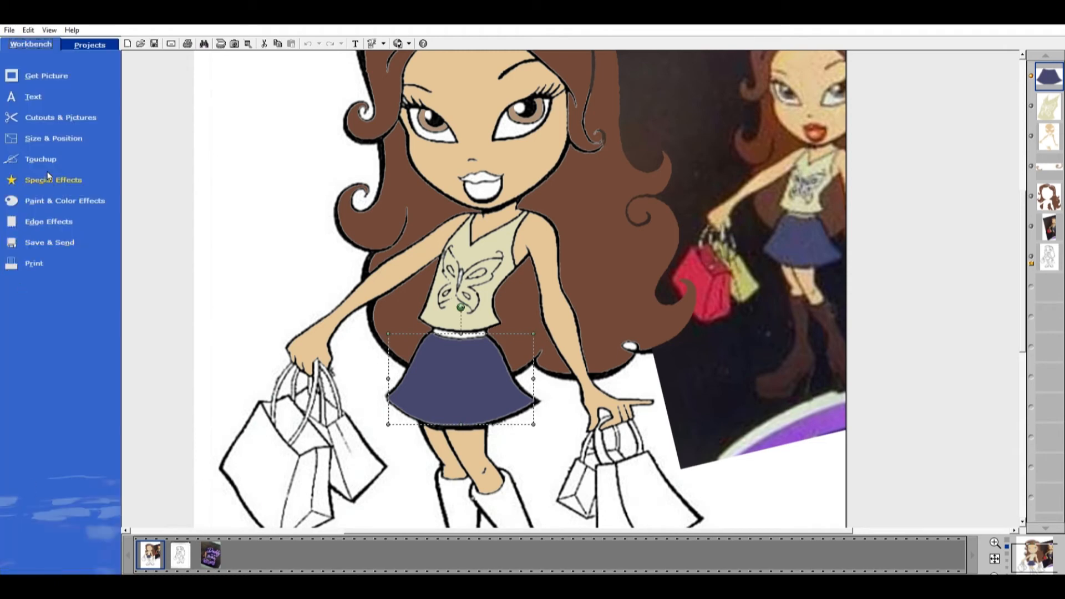
- Cut out the white waistband between the doll's top and skirt by colour selection
{"action": "left_click", "coordinate": [162, 142]}
{"action": "left_click", "coordinate": [29, 125]}
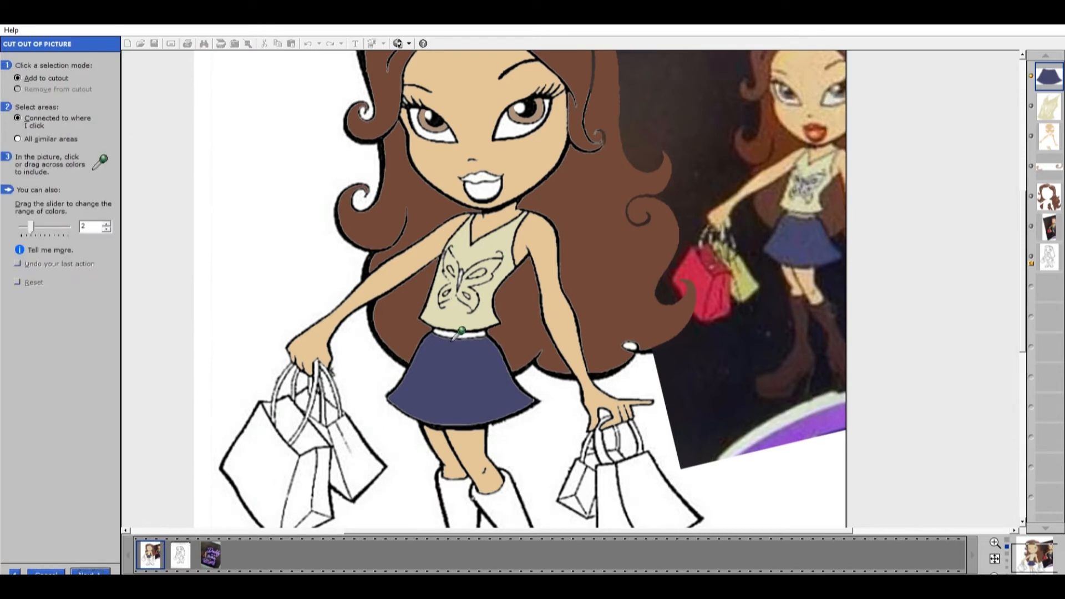
{"action": "left_click", "coordinate": [452, 338]}
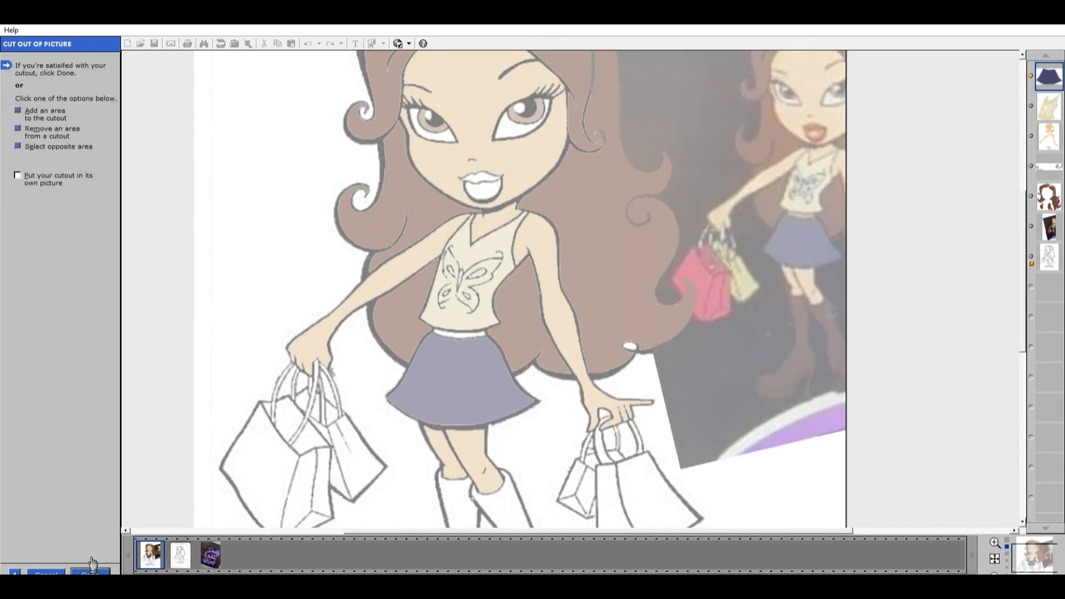
{"action": "left_click", "coordinate": [90, 571]}
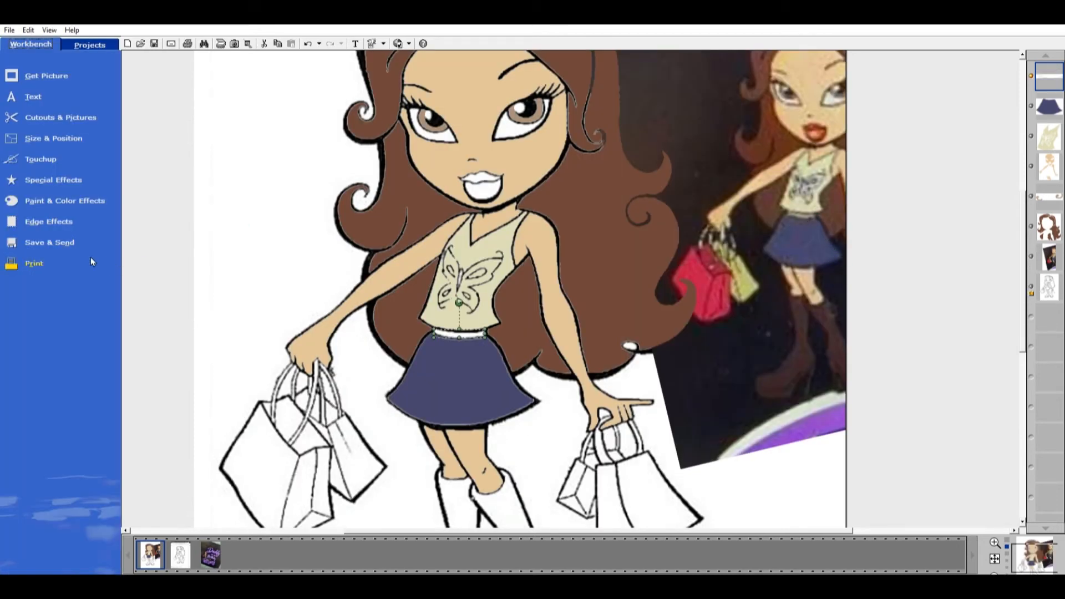
- Fill the waistband cutout with a solid grey-beige sampled from the waistband in the reference photo
{"action": "left_click", "coordinate": [65, 201]}
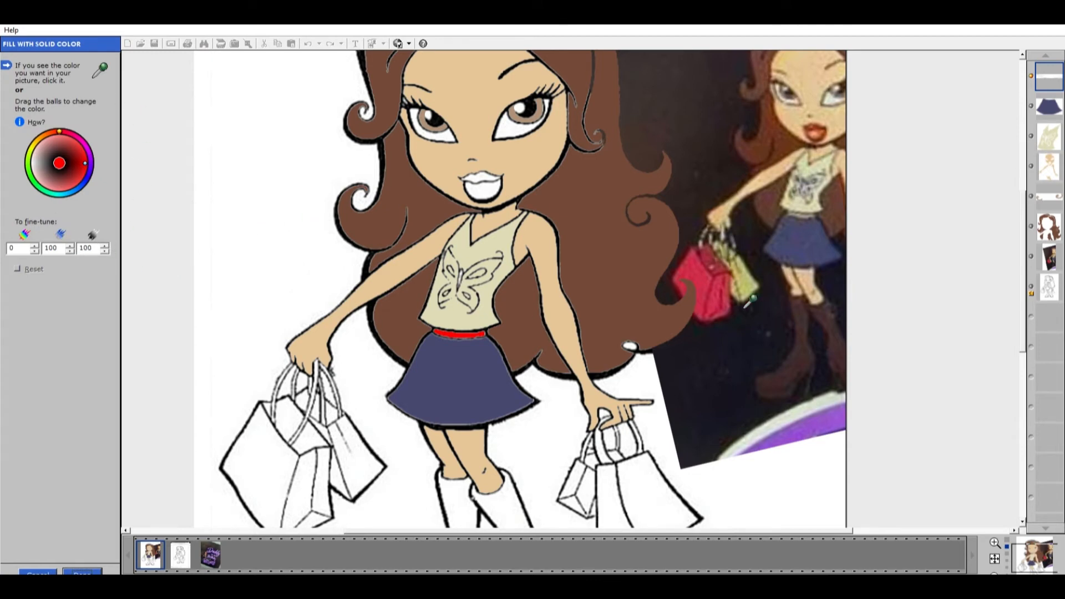
{"action": "left_click", "coordinate": [804, 218]}
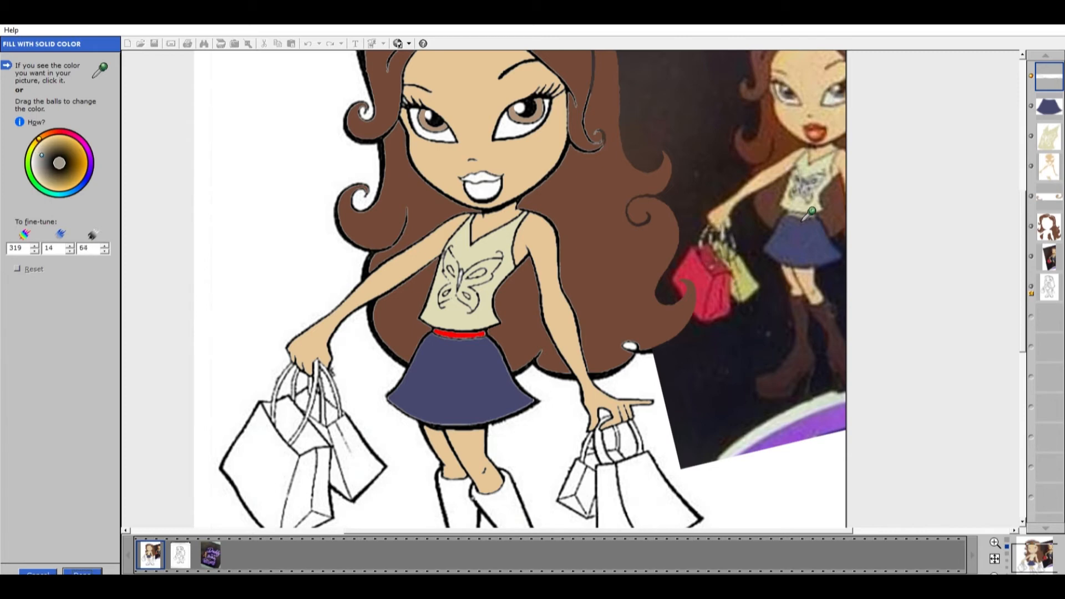
{"action": "left_click", "coordinate": [83, 565]}
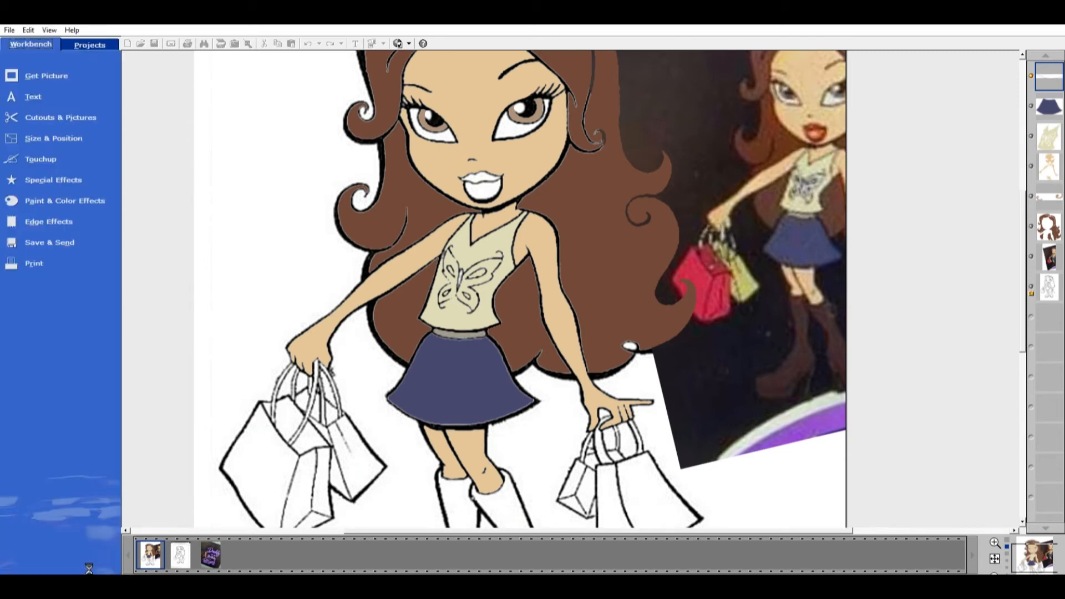
{"action": "scroll", "coordinate": [673, 241], "scroll_direction": "down", "scroll_amount": 3}
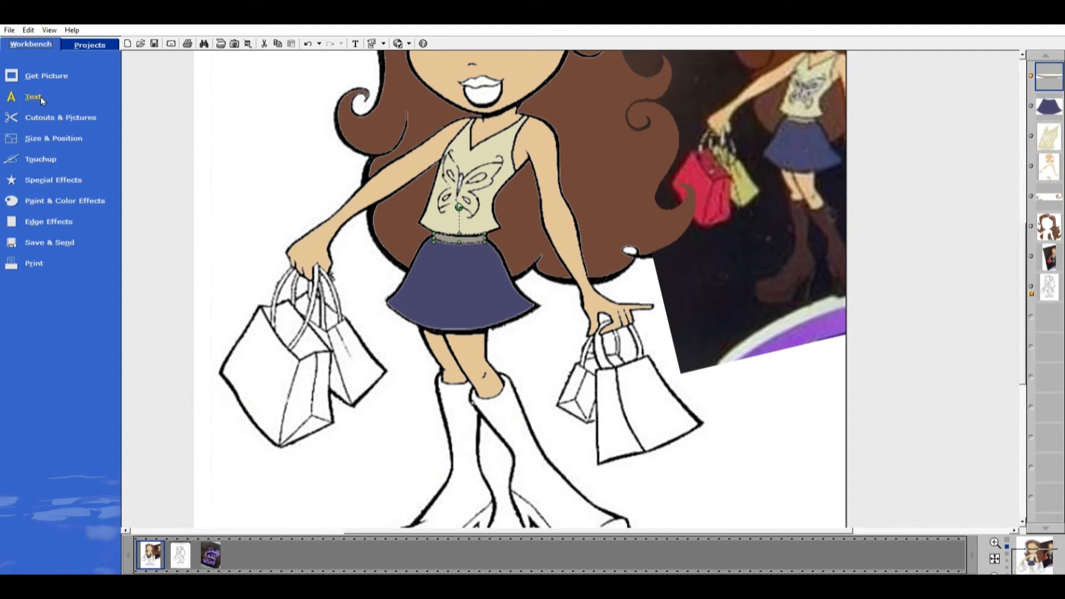
{"action": "left_click", "coordinate": [34, 118]}
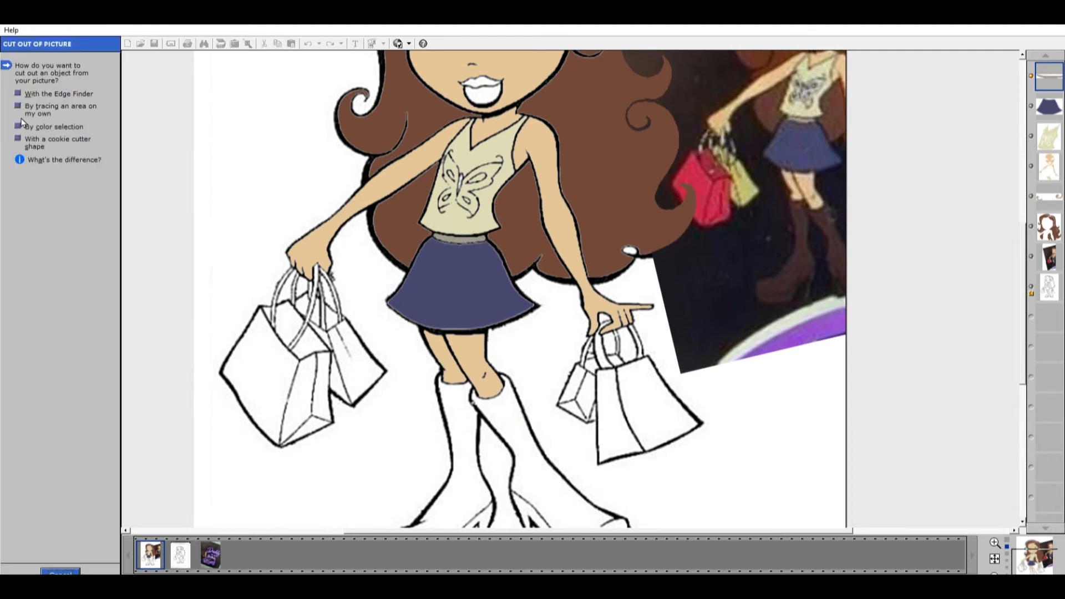
{"action": "left_click", "coordinate": [33, 126]}
{"action": "left_click", "coordinate": [293, 387]}
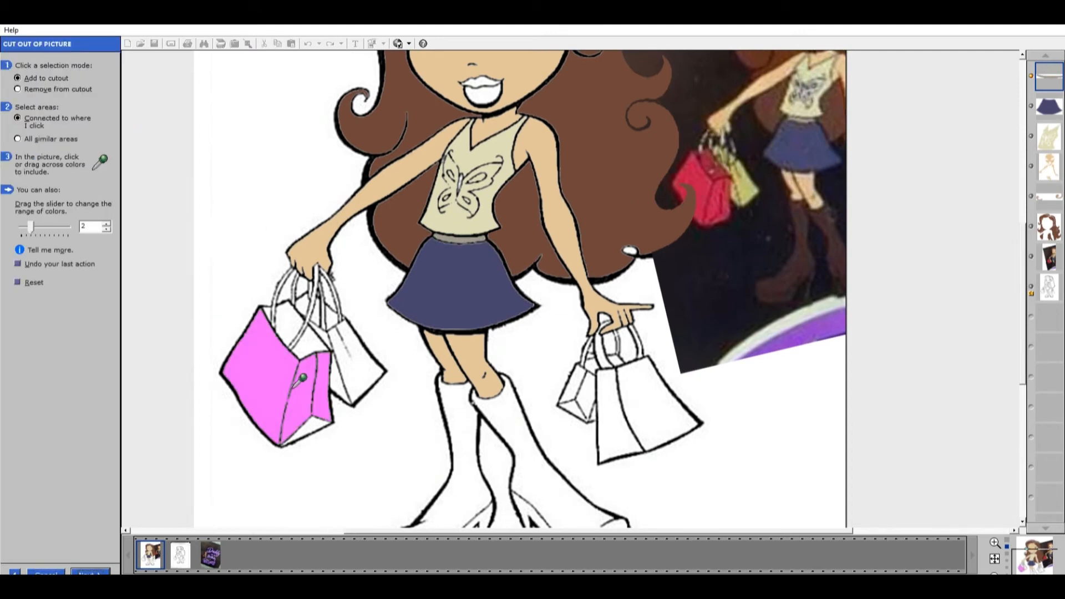
{"action": "left_click", "coordinate": [309, 349]}
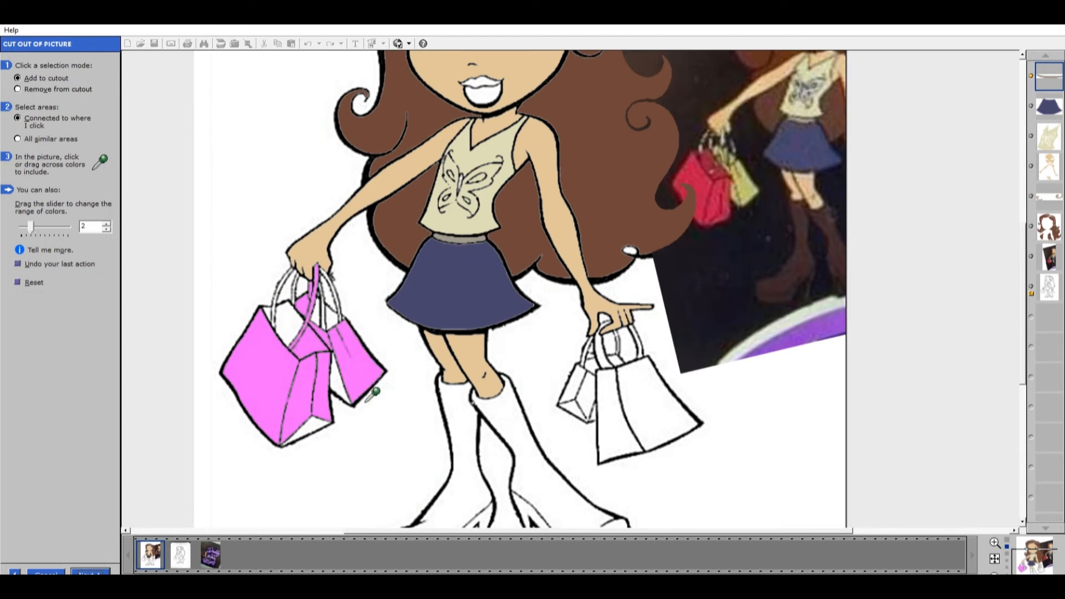
{"action": "left_click", "coordinate": [51, 570]}
- Move the reference photo down beside the doll so its shopping bags and boots are in view
{"action": "scroll", "coordinate": [387, 398], "scroll_direction": "up", "scroll_amount": 1}
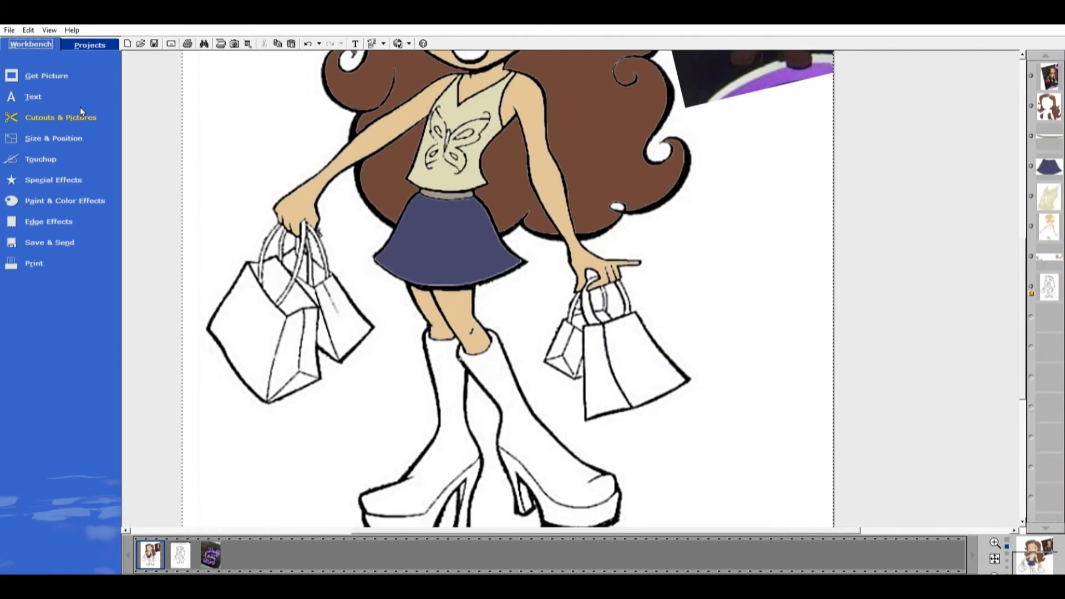
{"action": "left_click_drag", "start_coordinate": [763, 58], "coordinate": [757, 355]}
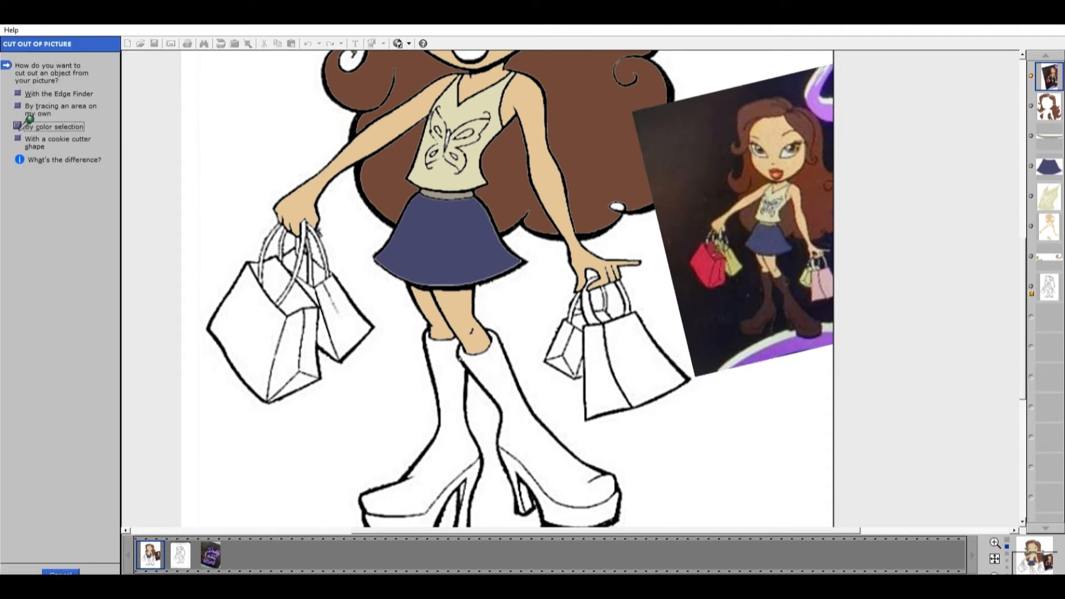
{"action": "left_click", "coordinate": [33, 127]}
{"action": "left_click", "coordinate": [254, 343]}
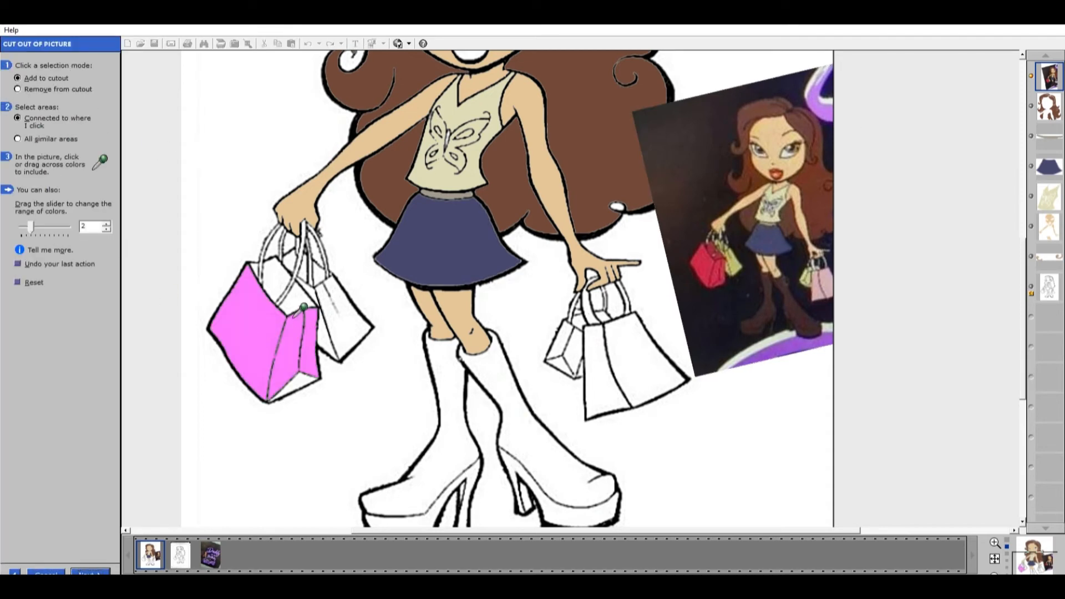
{"action": "left_click", "coordinate": [287, 297]}
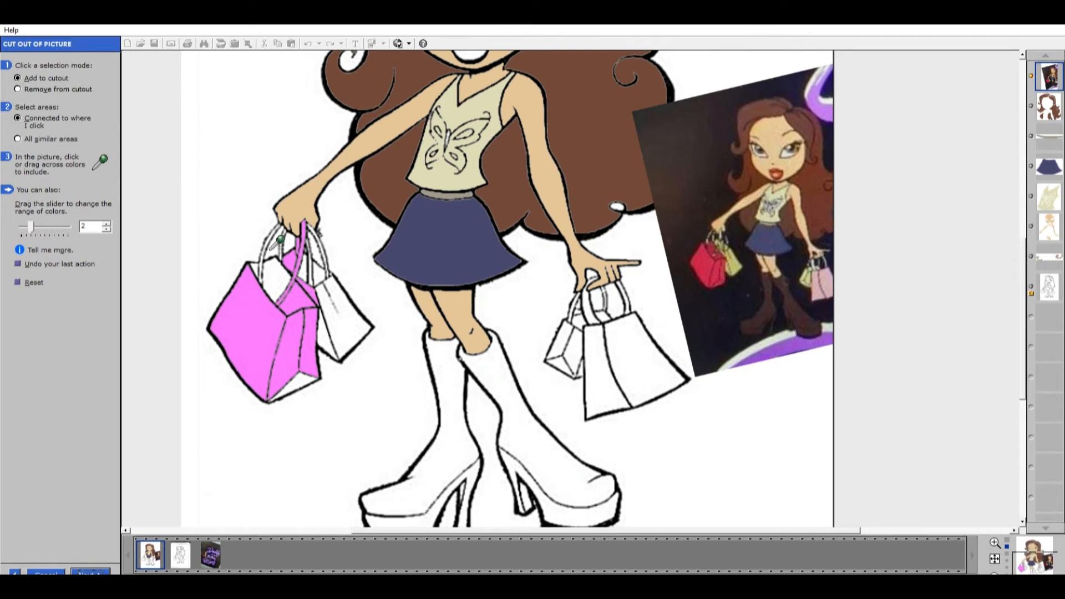
{"action": "scroll", "coordinate": [314, 265], "scroll_direction": "up", "scroll_amount": 2}
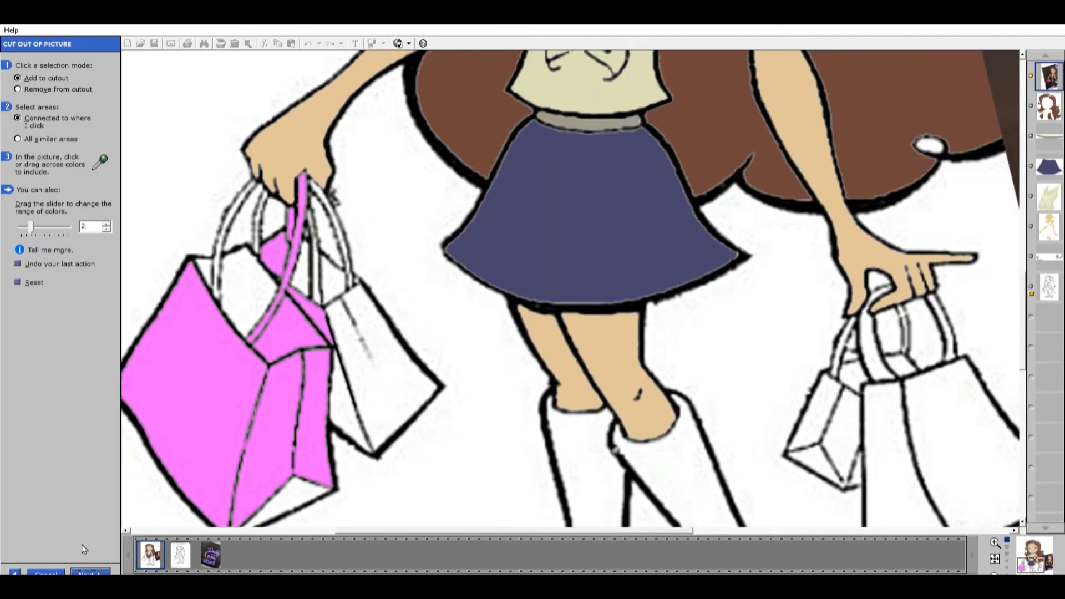
{"action": "left_click", "coordinate": [80, 568]}
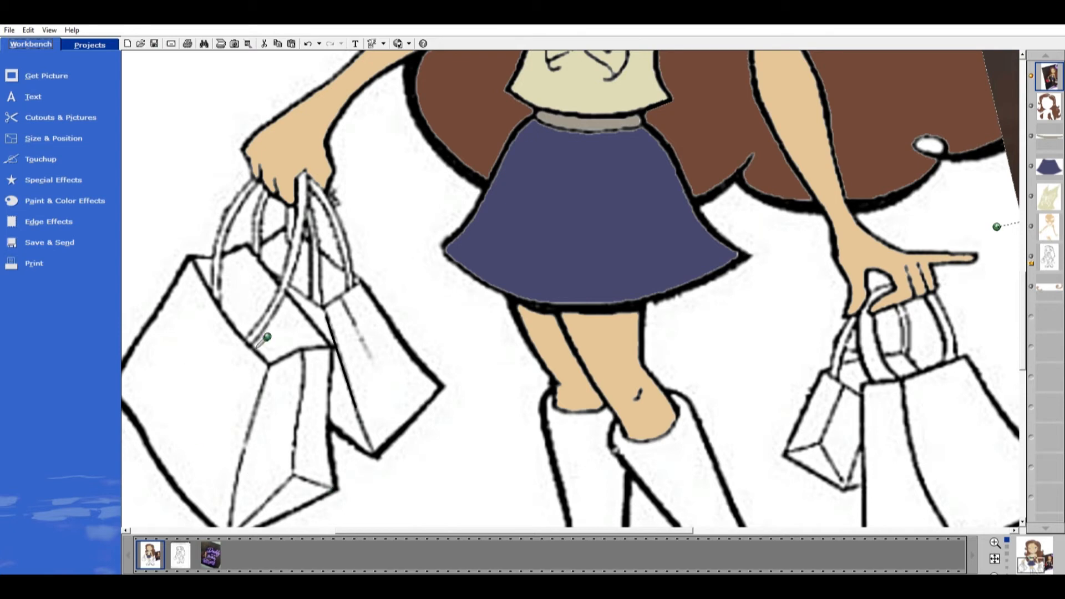
- Cut out the outer panels of the large shopping bag under the doll's bent hand from the line drawing by colour selection
{"action": "left_click", "coordinate": [198, 381]}
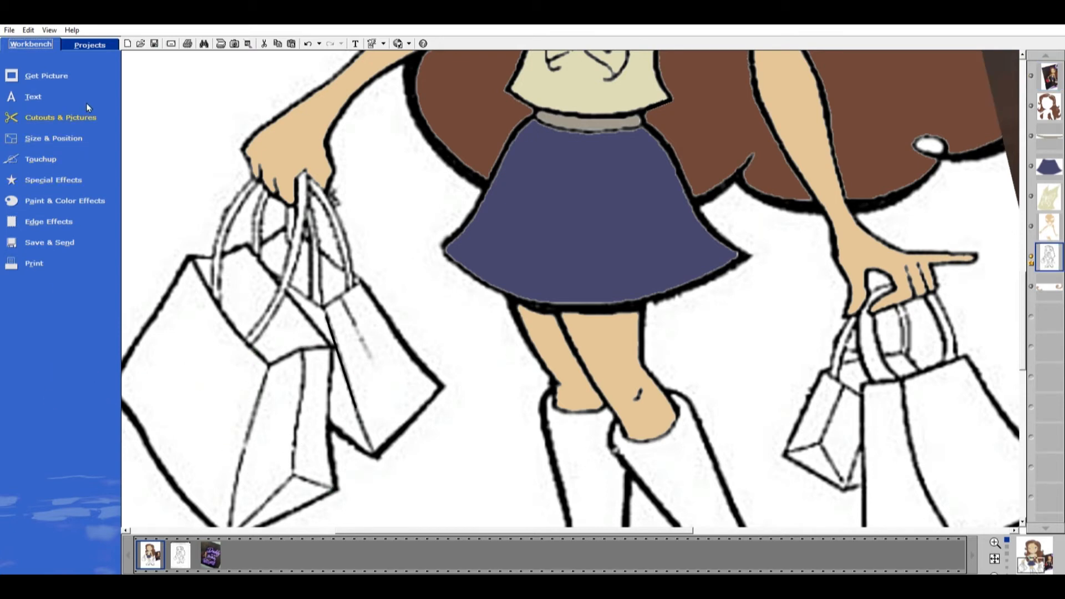
{"action": "left_click", "coordinate": [61, 110]}
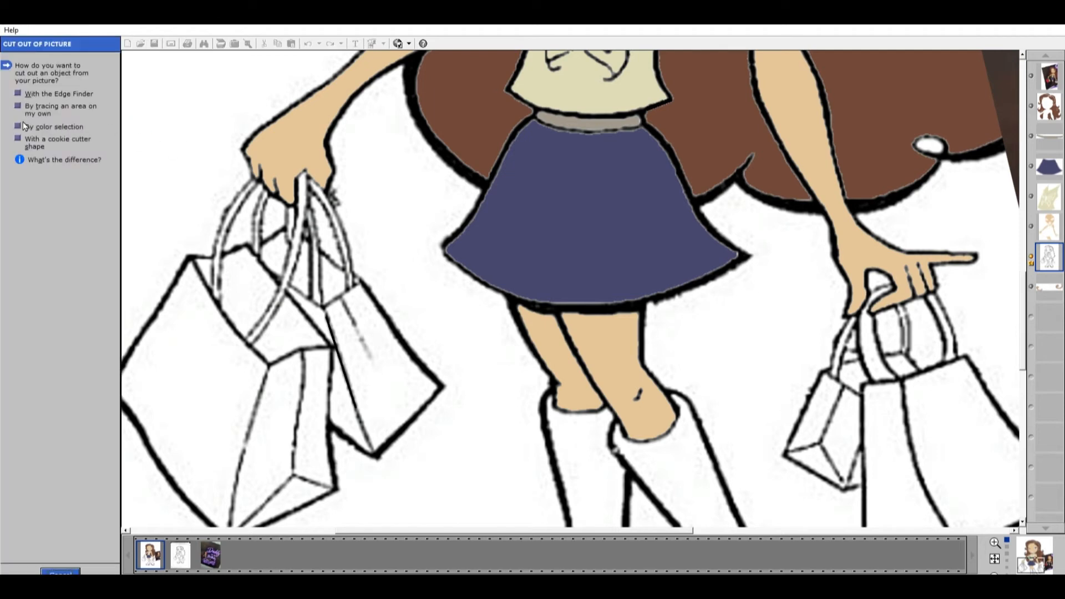
{"action": "left_click", "coordinate": [18, 123]}
{"action": "left_click", "coordinate": [211, 331]}
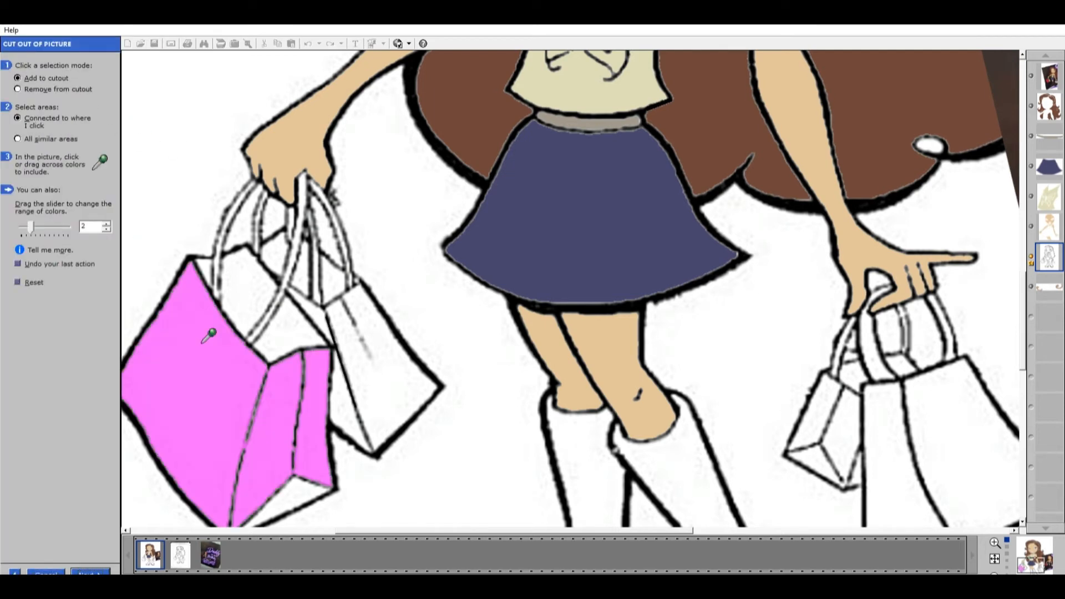
{"action": "left_click", "coordinate": [303, 493]}
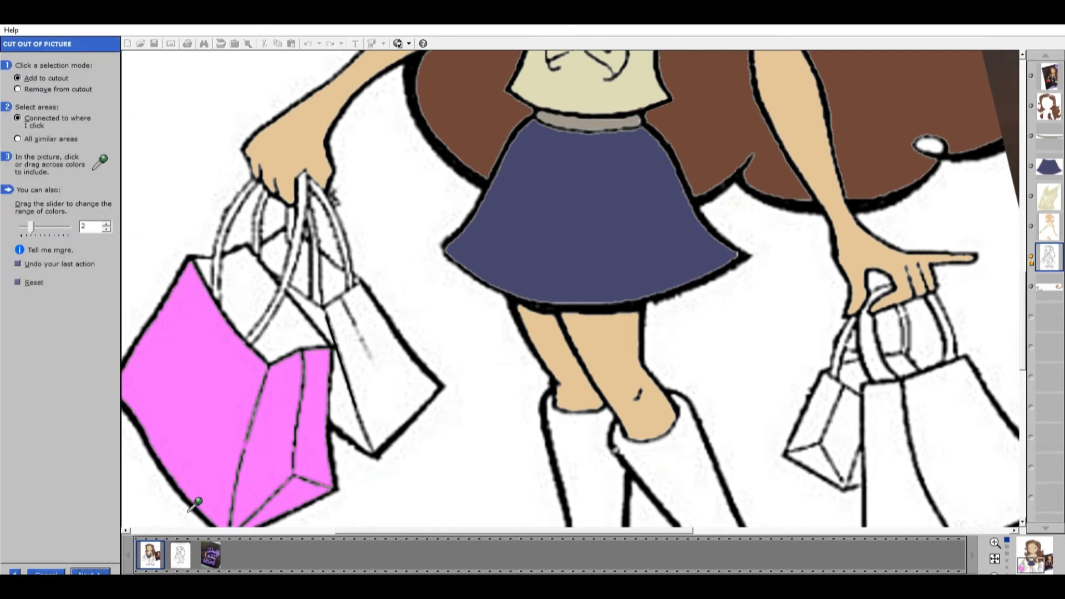
{"action": "left_click", "coordinate": [92, 572]}
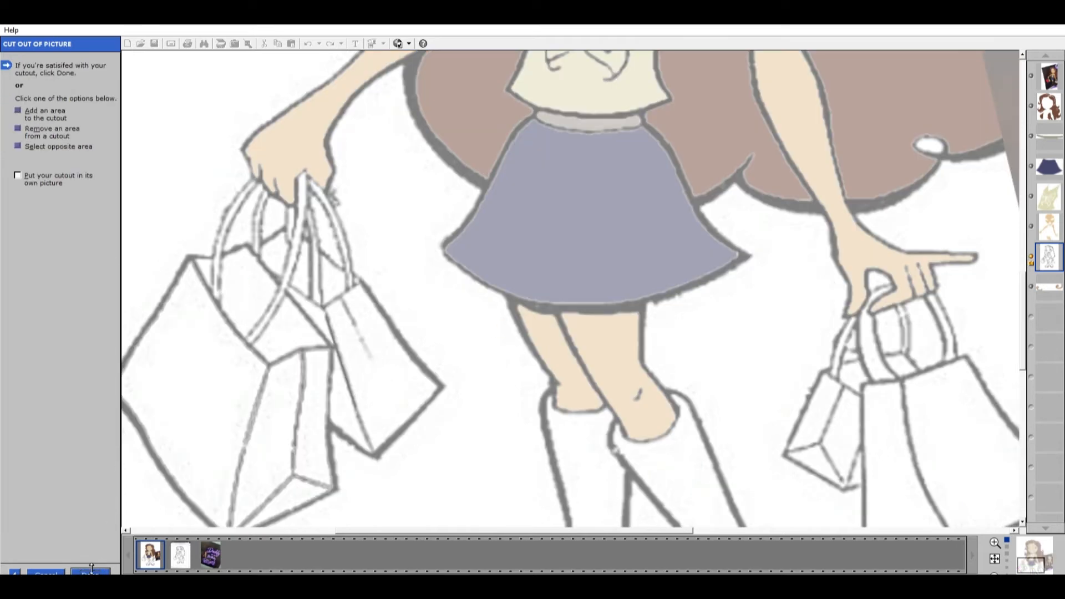
{"action": "left_click", "coordinate": [91, 570]}
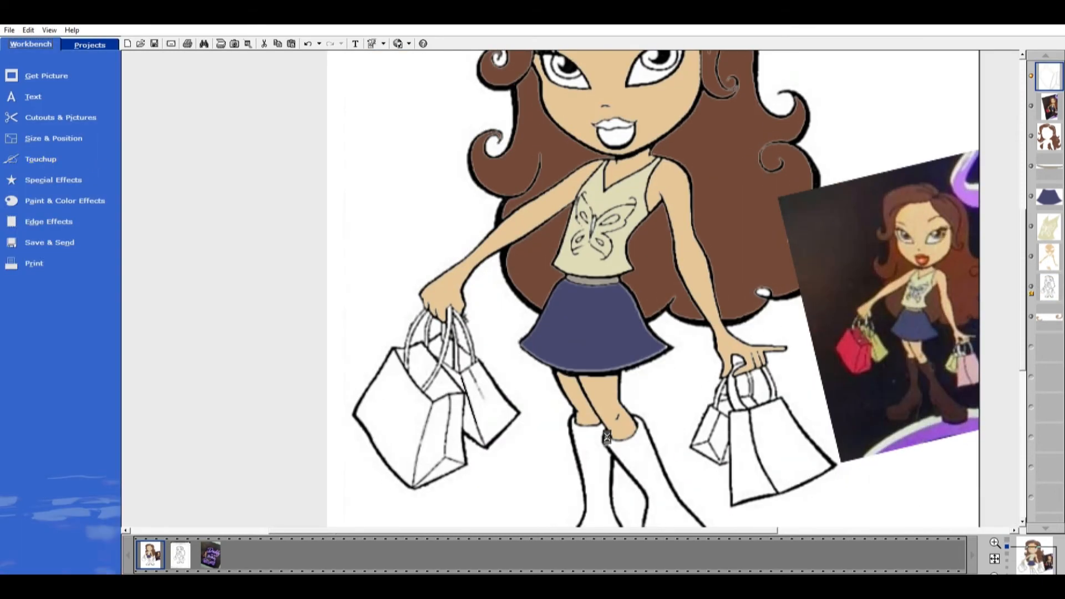
- Fill the large bag cutout with a solid crimson red sampled from the red bag in the reference photo
{"action": "left_click", "coordinate": [60, 198]}
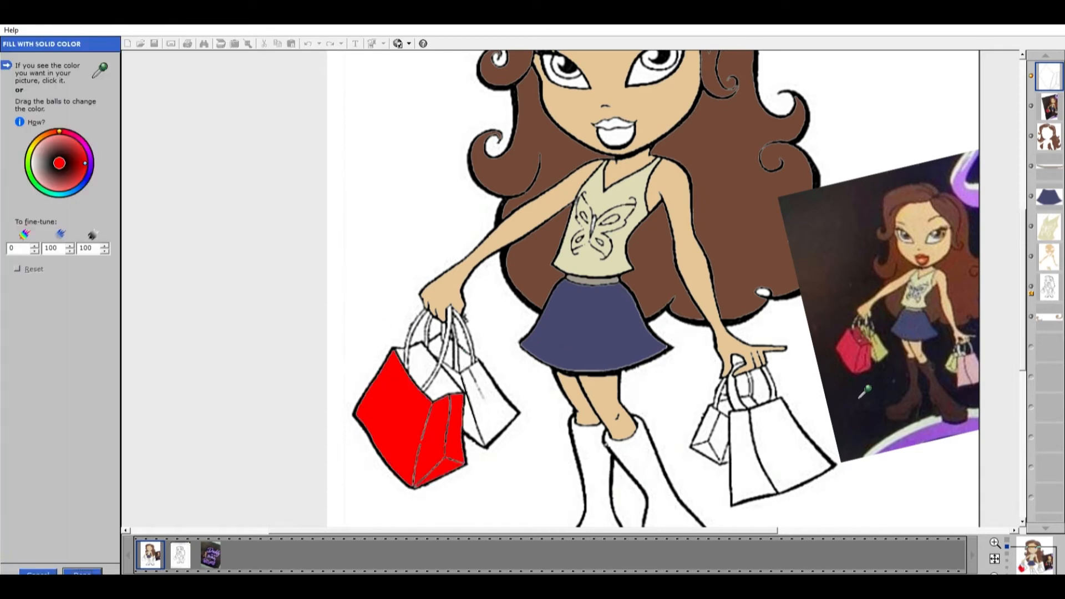
{"action": "left_click", "coordinate": [858, 355]}
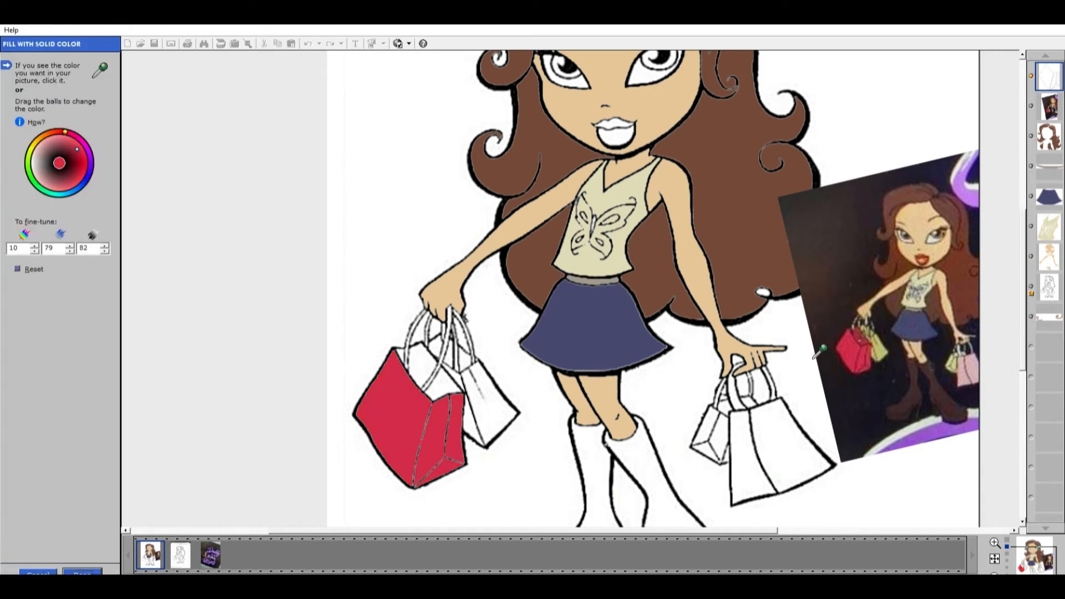
{"action": "left_click", "coordinate": [85, 571]}
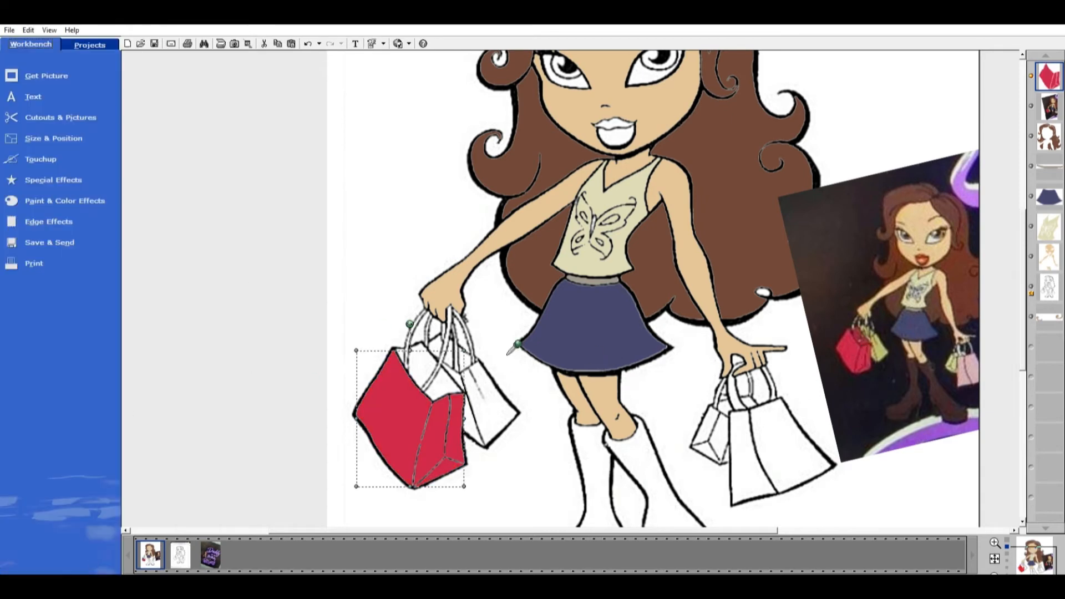
- Start a traced cutout of the red bag's white inside with the small corner area outside the handle
{"action": "scroll", "coordinate": [457, 347], "scroll_direction": "up", "scroll_amount": 2}
{"action": "left_click_drag", "start_coordinate": [1024, 300], "coordinate": [1024, 319]}
{"action": "left_click", "coordinate": [226, 183]}
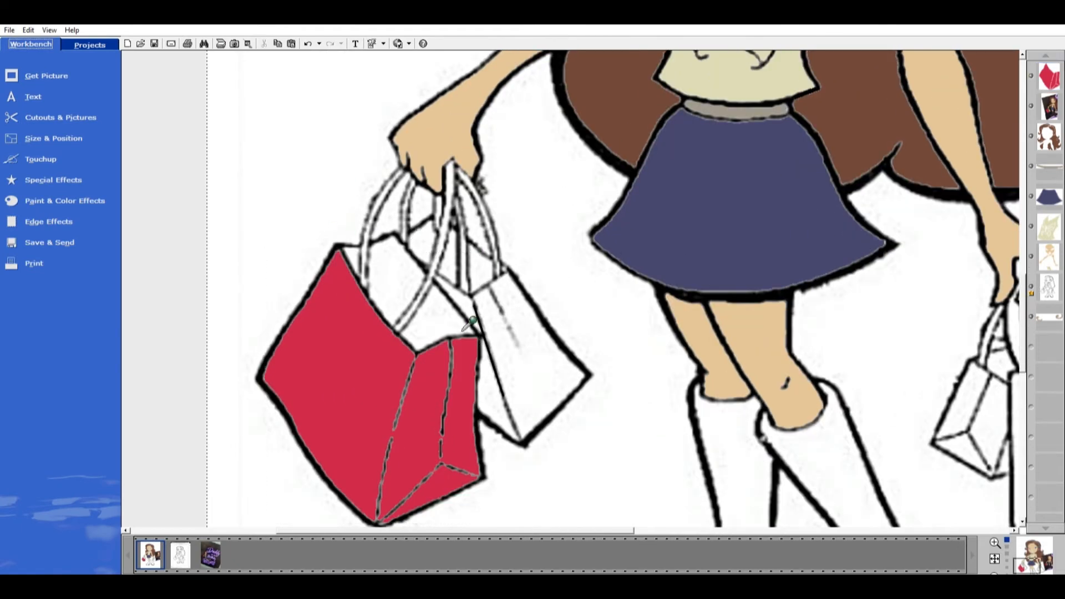
{"action": "left_click", "coordinate": [65, 111]}
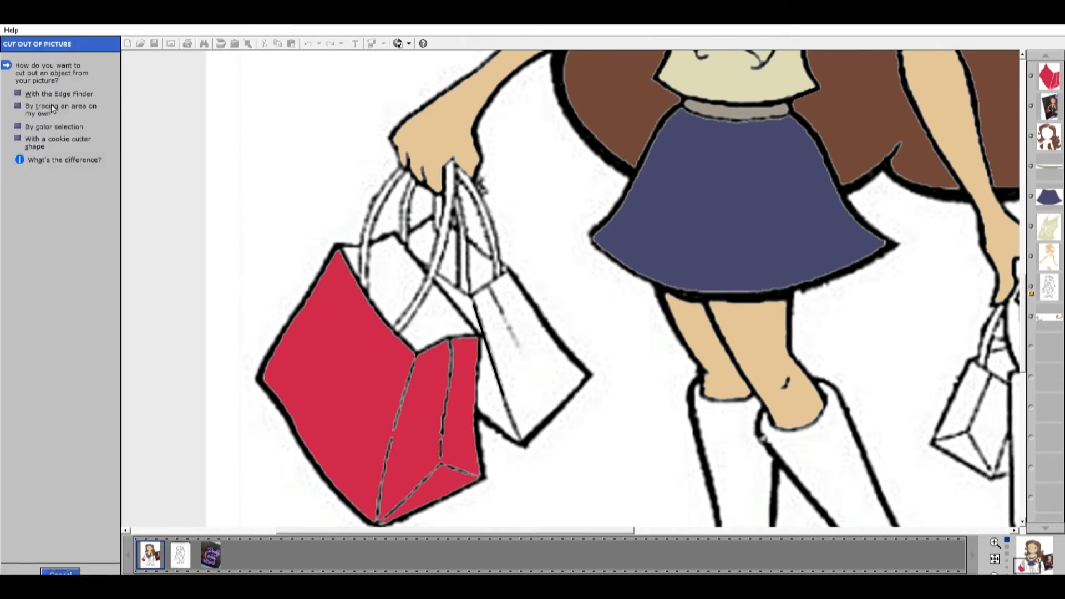
{"action": "left_click", "coordinate": [24, 94]}
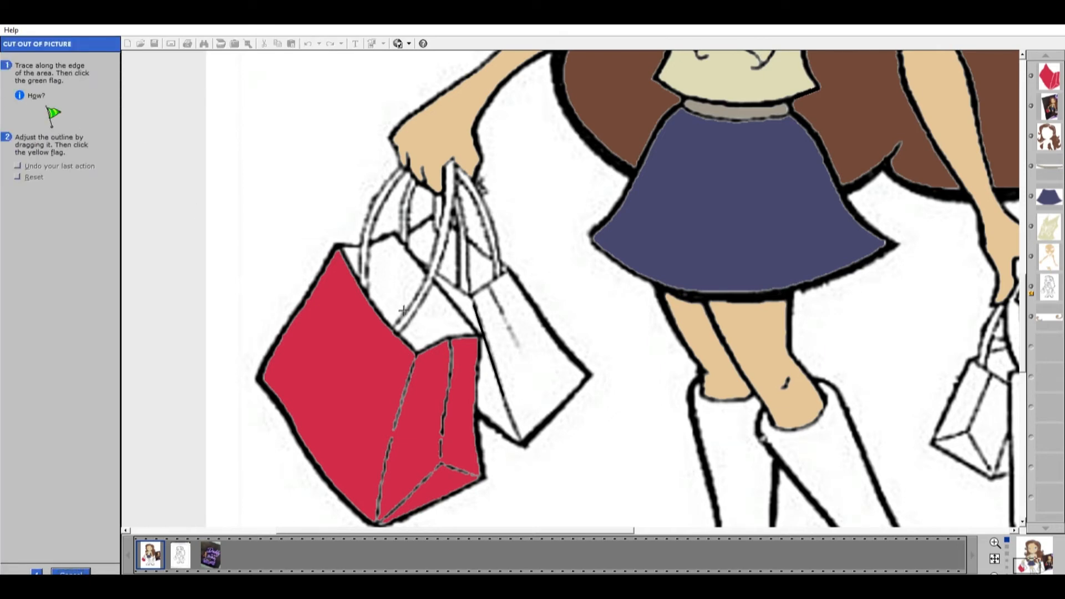
{"action": "left_click", "coordinate": [339, 244]}
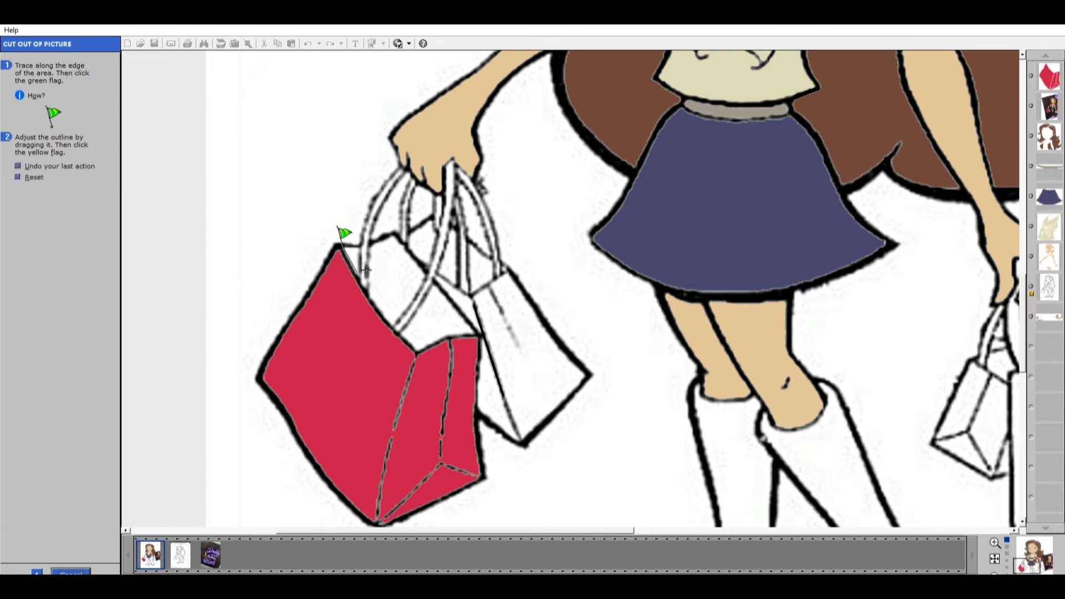
{"action": "left_click", "coordinate": [344, 230]}
{"action": "left_click", "coordinate": [344, 229]}
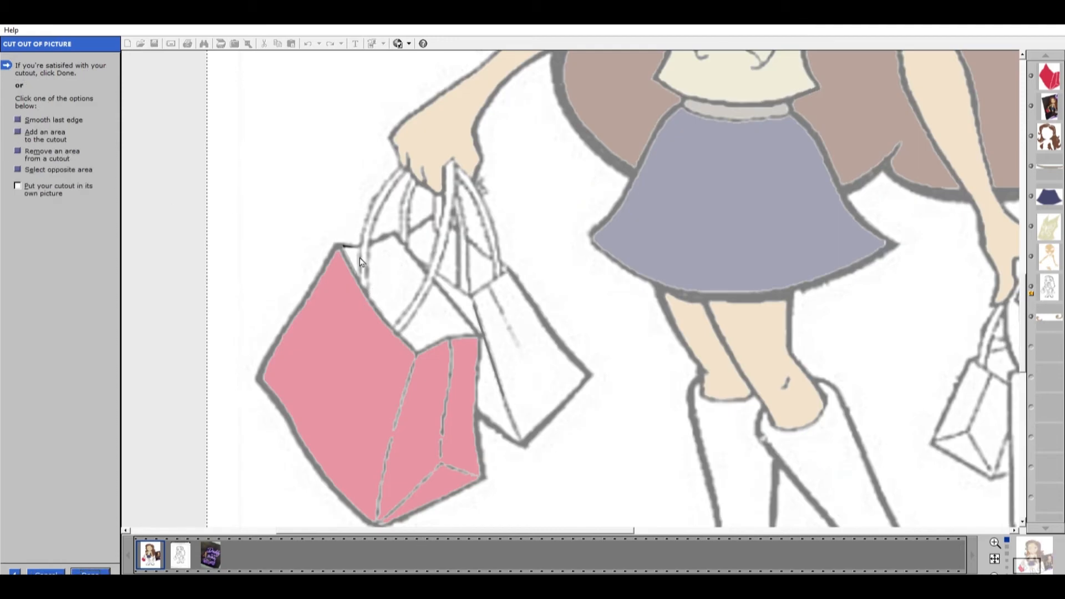
- Add the area between the red bag's two handles to the cutout by tracing its outline
{"action": "left_click", "coordinate": [23, 129]}
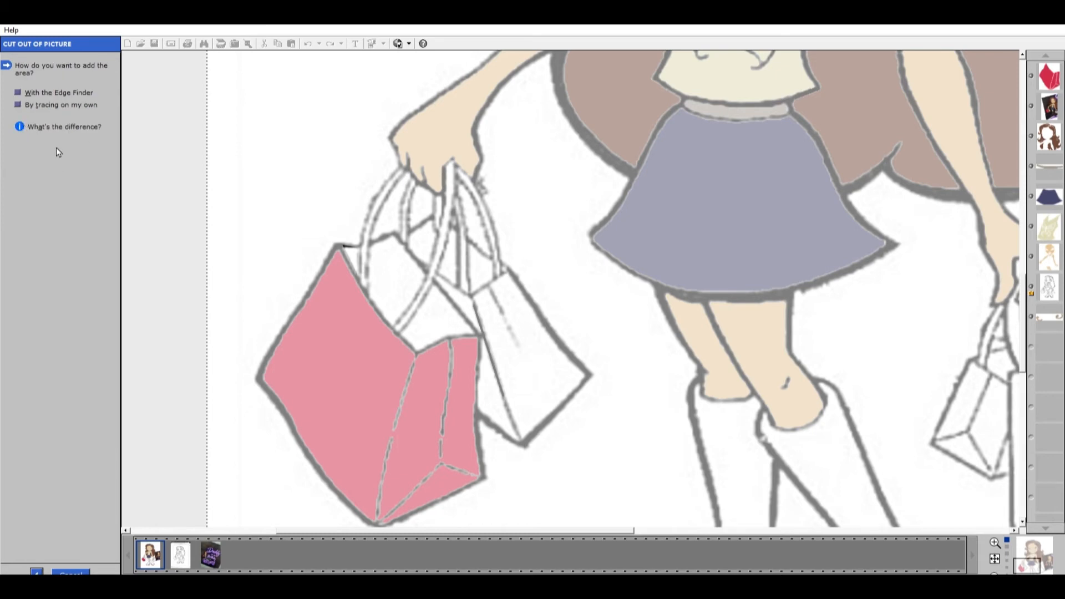
{"action": "left_click", "coordinate": [21, 104]}
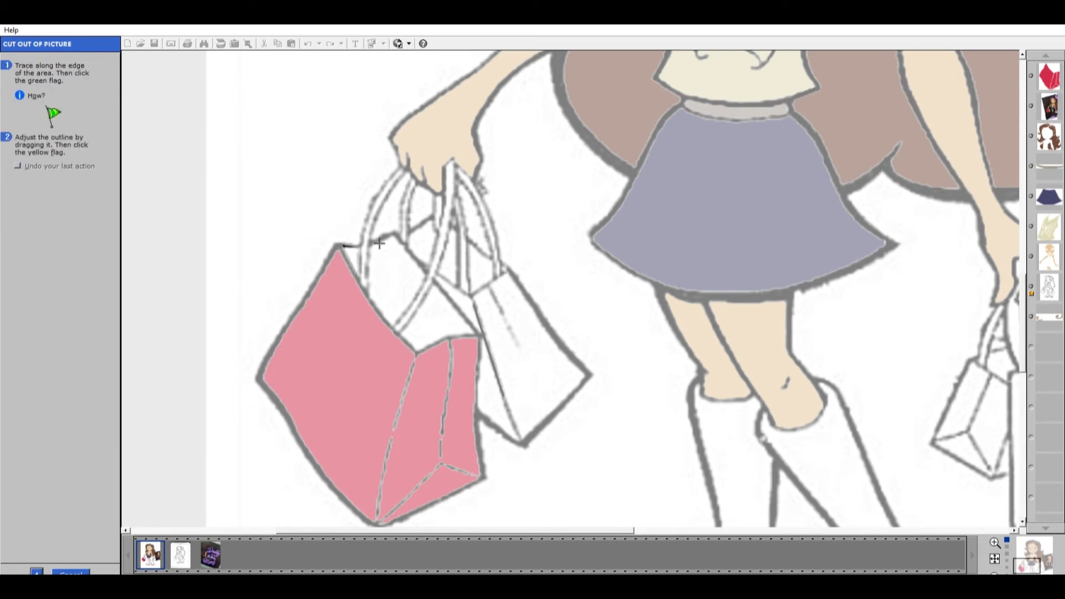
{"action": "mouse_move", "coordinate": [379, 243]}
{"action": "left_mouse_down"}
{"action": "mouse_move", "coordinate": [396, 299]}
{"action": "mouse_move", "coordinate": [373, 288]}
{"action": "mouse_move", "coordinate": [390, 298]}
{"action": "mouse_move", "coordinate": [401, 329]}
{"action": "mouse_move", "coordinate": [395, 320]}
{"action": "mouse_move", "coordinate": [420, 306]}
{"action": "mouse_move", "coordinate": [402, 322]}
{"action": "mouse_move", "coordinate": [432, 275]}
{"action": "mouse_move", "coordinate": [411, 239]}
{"action": "mouse_move", "coordinate": [451, 268]}
{"action": "mouse_move", "coordinate": [432, 274]}
{"action": "mouse_move", "coordinate": [396, 235]}
{"action": "left_mouse_up"}
{"action": "left_click", "coordinate": [373, 233]}
{"action": "left_click", "coordinate": [372, 230]}
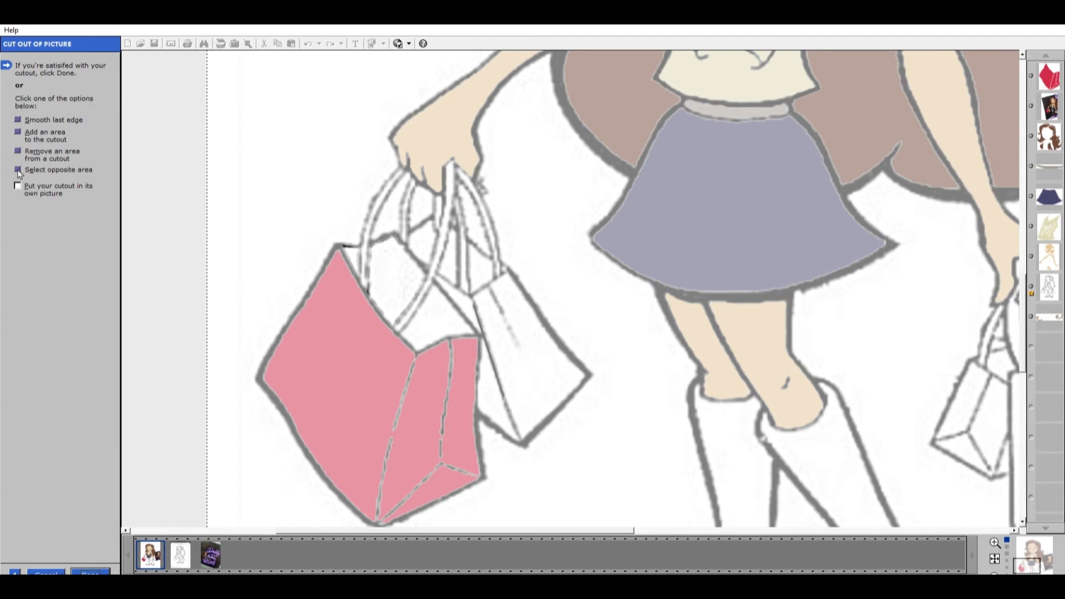
- Add the inside area beyond the red bag's front handle to the cutout by tracing its outline, and finish the cutout
{"action": "left_click", "coordinate": [19, 132]}
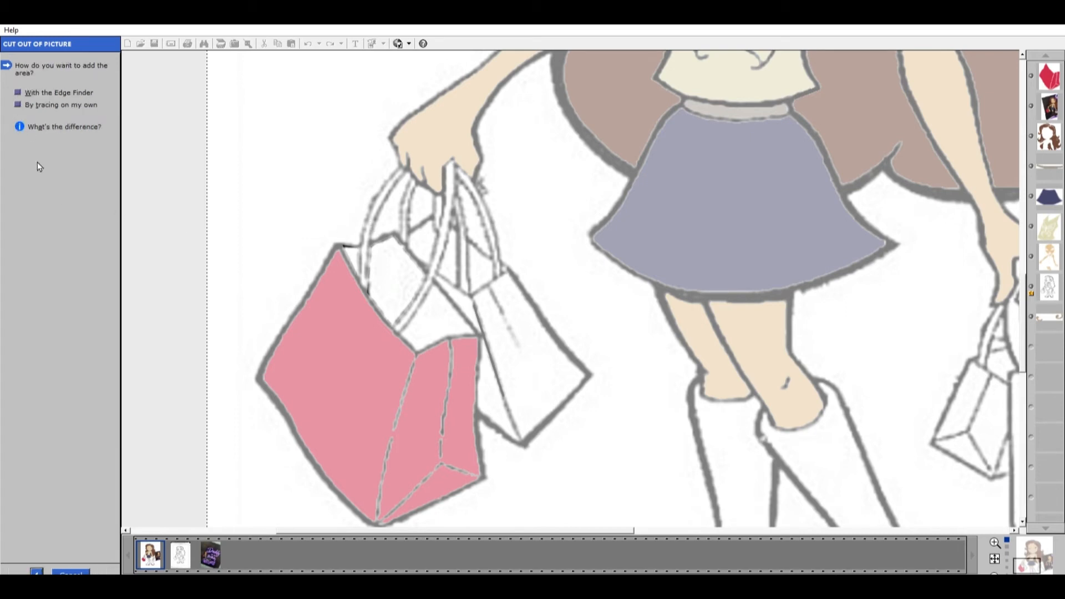
{"action": "left_click", "coordinate": [18, 105]}
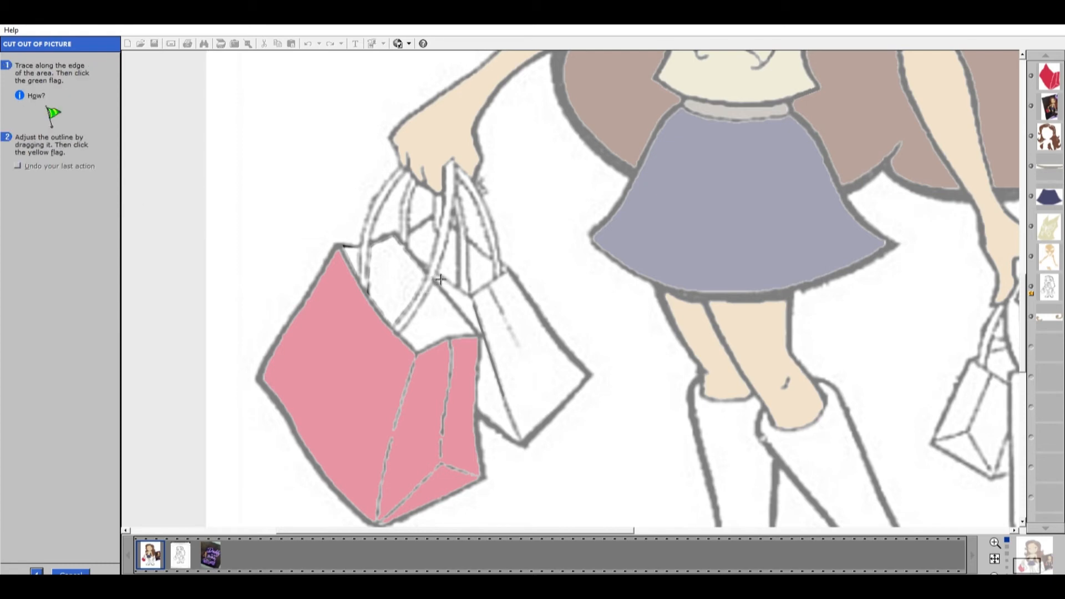
{"action": "mouse_move", "coordinate": [432, 282]}
{"action": "left_mouse_down"}
{"action": "mouse_move", "coordinate": [408, 330]}
{"action": "mouse_move", "coordinate": [433, 357]}
{"action": "mouse_move", "coordinate": [405, 331]}
{"action": "mouse_move", "coordinate": [426, 347]}
{"action": "left_mouse_up"}
{"action": "left_click", "coordinate": [433, 270]}
{"action": "left_click", "coordinate": [55, 113]}
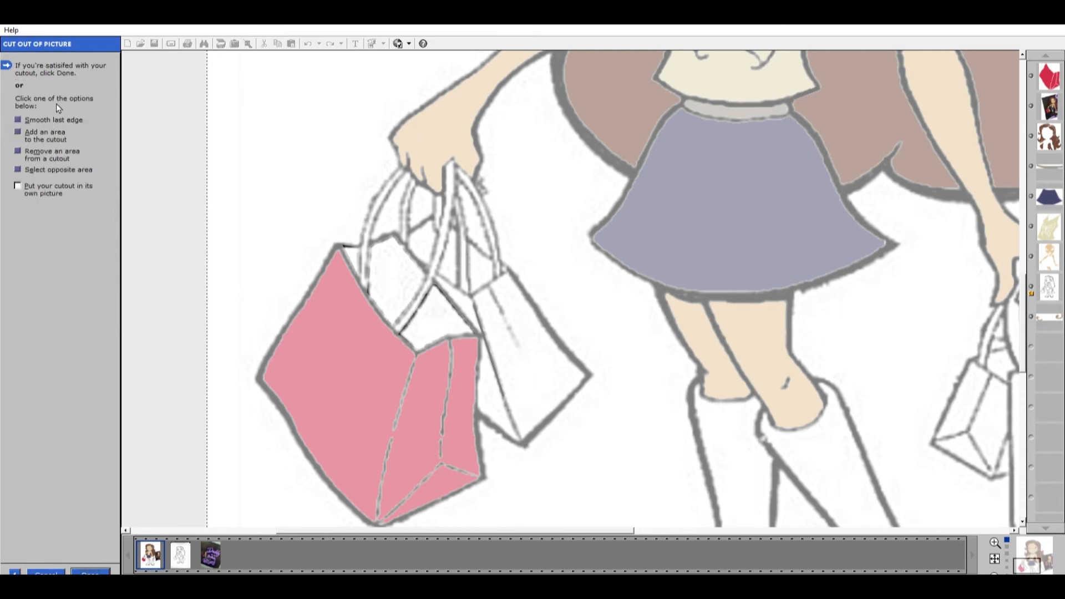
{"action": "left_click", "coordinate": [92, 567]}
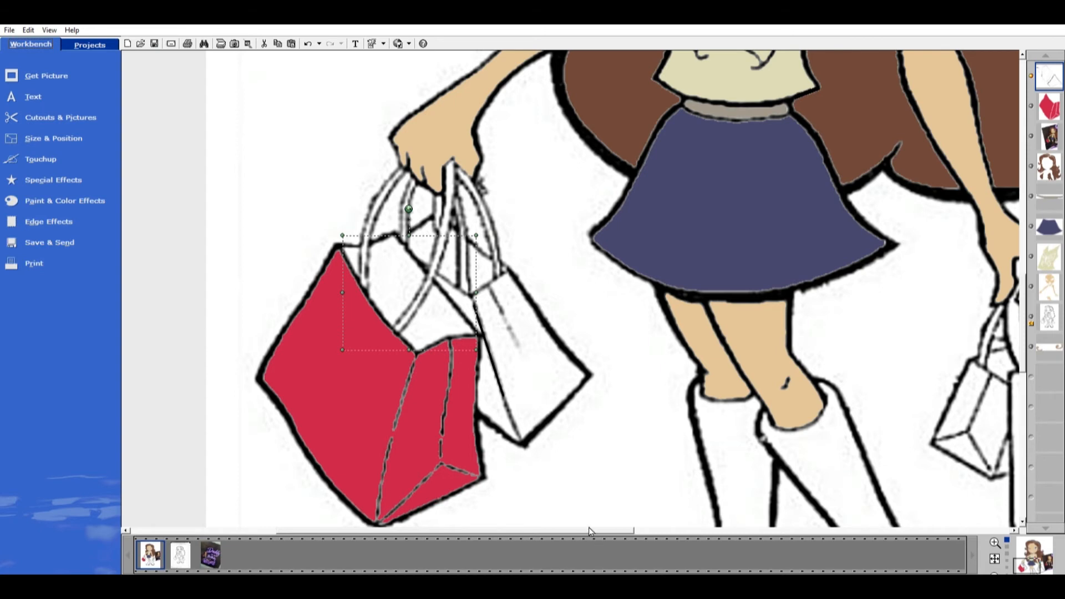
- Fill the red bag's inside cutout with a solid dark red sampled from the red bag in the reference photo
{"action": "left_click_drag", "start_coordinate": [589, 530], "coordinate": [655, 526]}
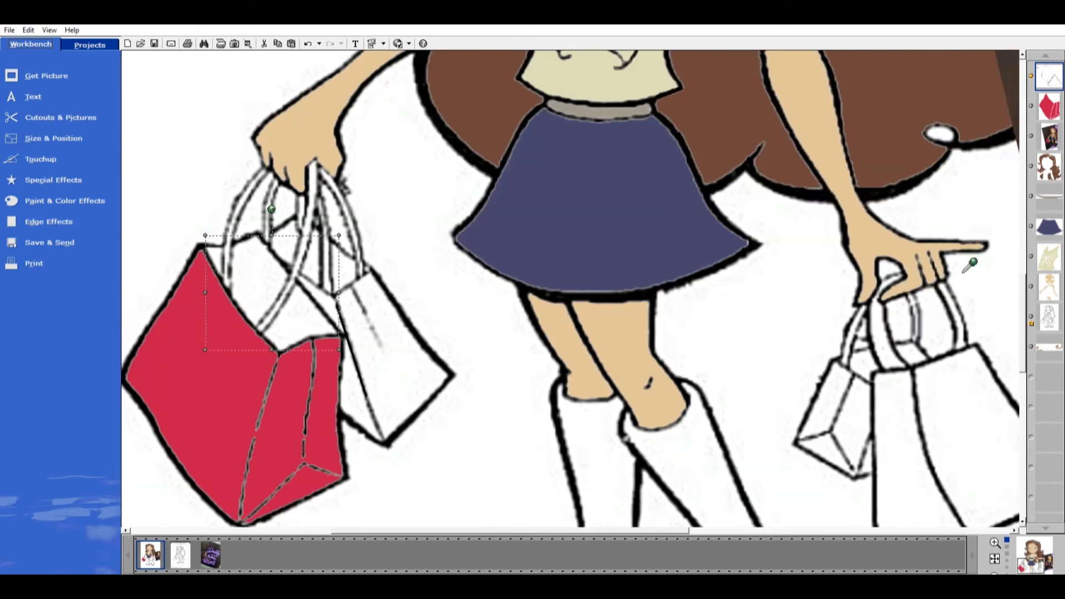
{"action": "scroll", "coordinate": [969, 265], "scroll_direction": "down", "scroll_amount": 2}
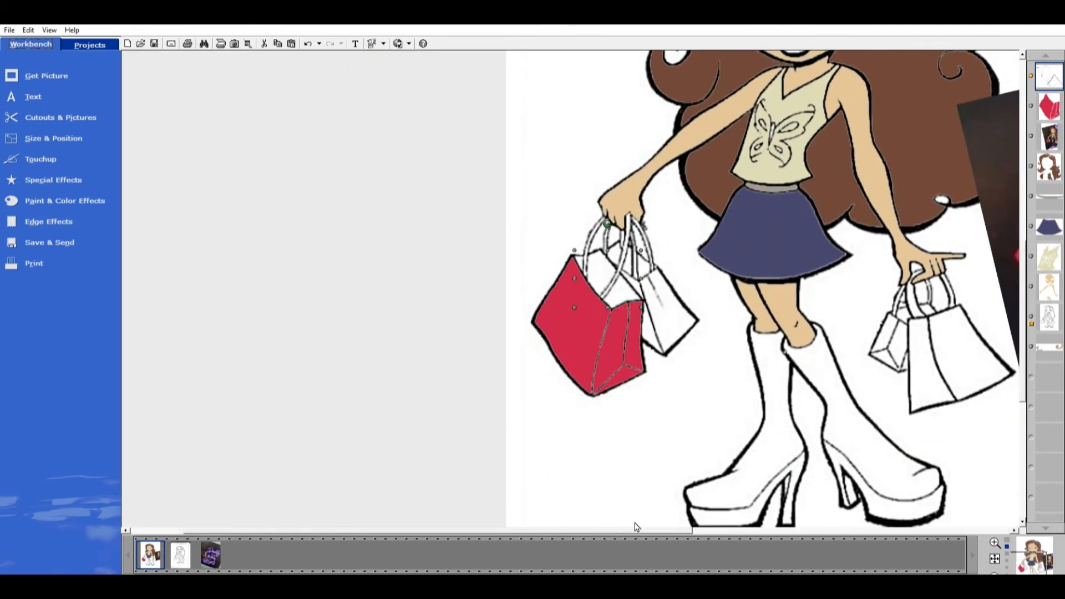
{"action": "left_click_drag", "start_coordinate": [636, 527], "coordinate": [768, 546]}
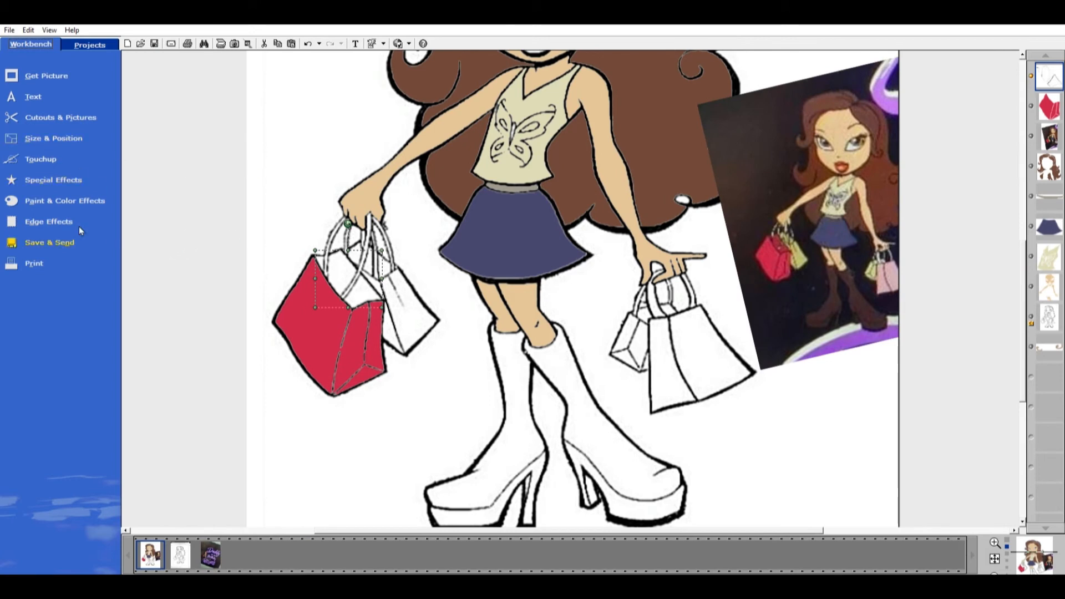
{"action": "left_click", "coordinate": [51, 197]}
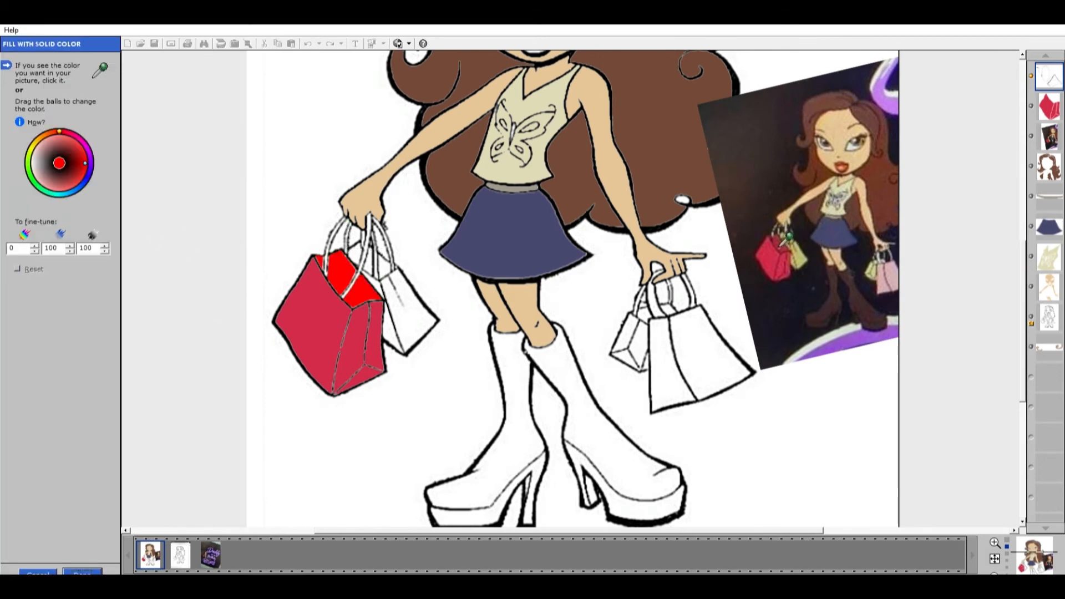
{"action": "left_click", "coordinate": [780, 245]}
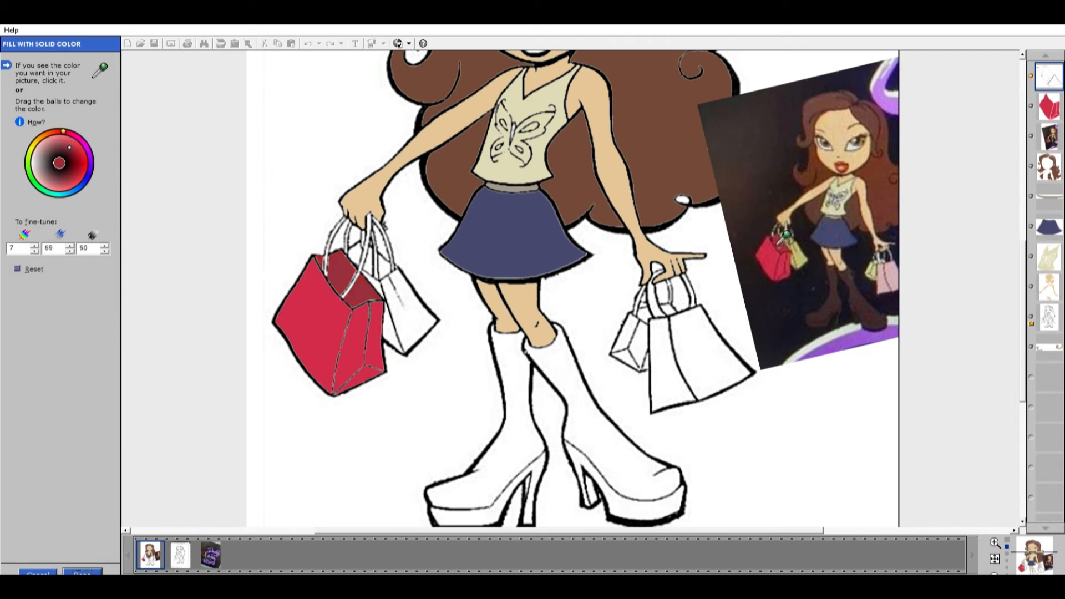
{"action": "left_click", "coordinate": [87, 572]}
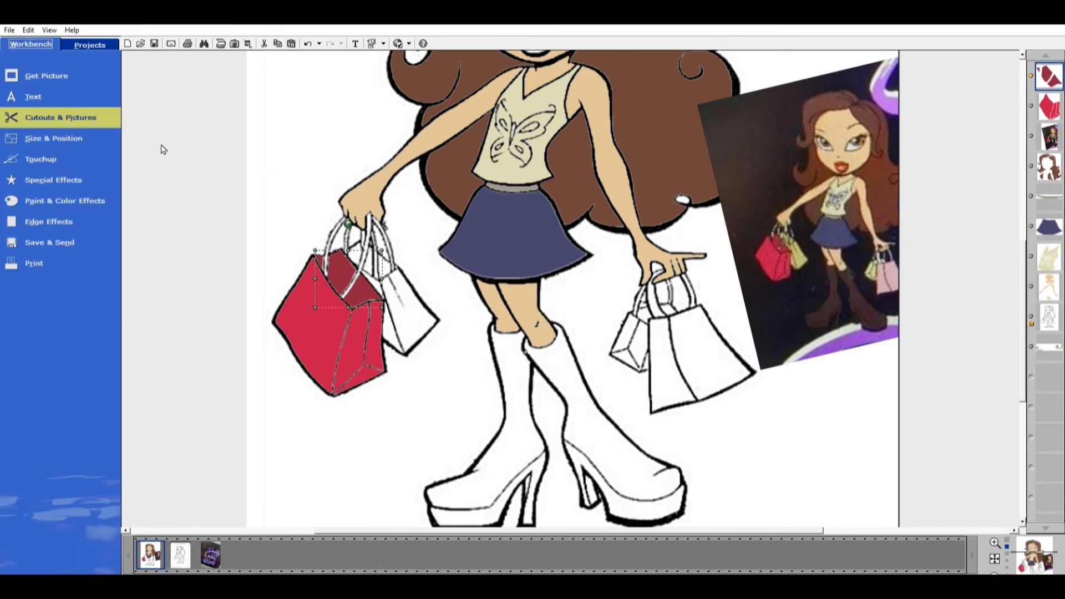
- Start a new cutout by colour selection
{"action": "left_click", "coordinate": [31, 117]}
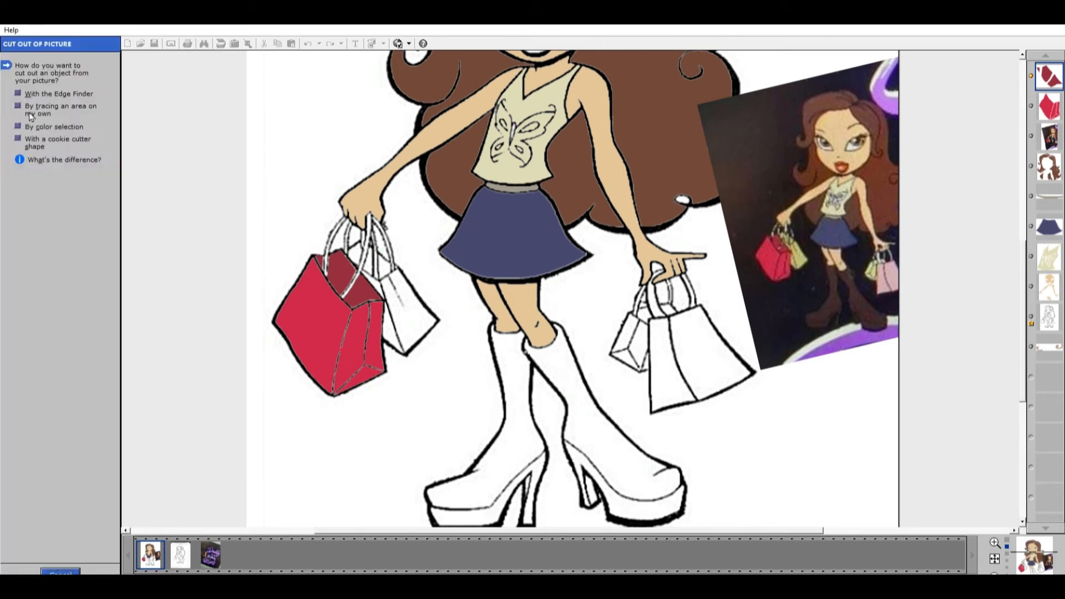
{"action": "left_click", "coordinate": [54, 127]}
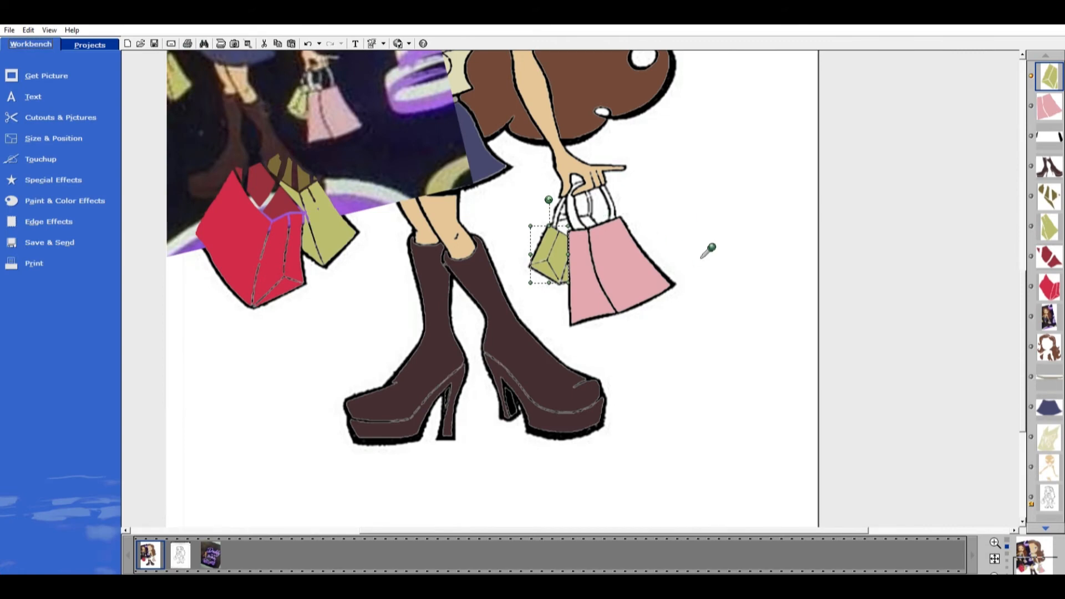
- Cut out the two white inside areas behind the small green and pink bags' handles by colour selection
{"action": "scroll", "coordinate": [705, 249], "scroll_direction": "up", "scroll_amount": 2}
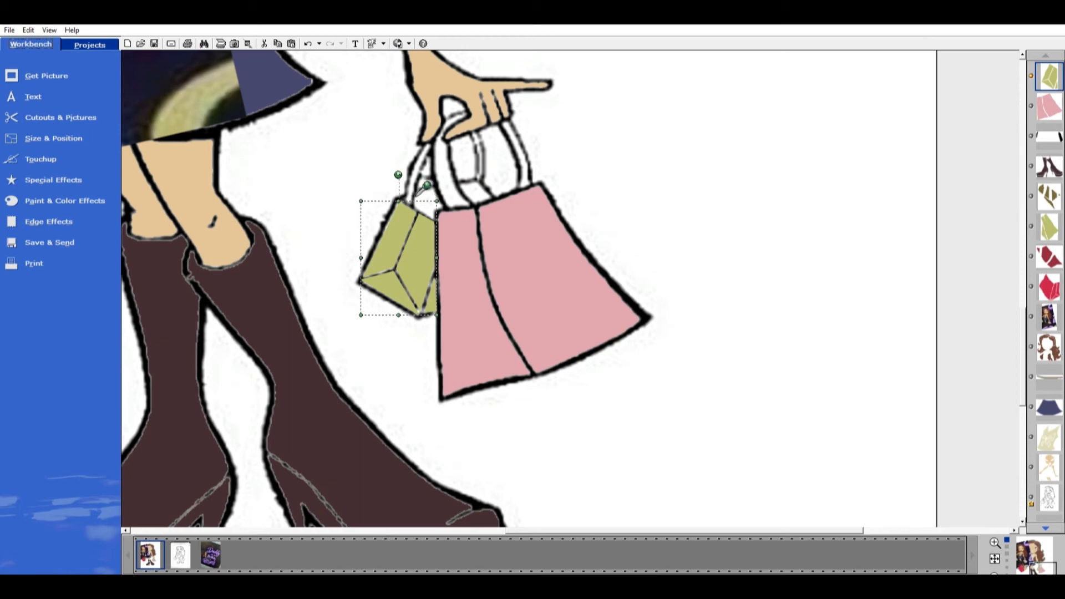
{"action": "left_click", "coordinate": [56, 115]}
{"action": "left_click", "coordinate": [145, 159]}
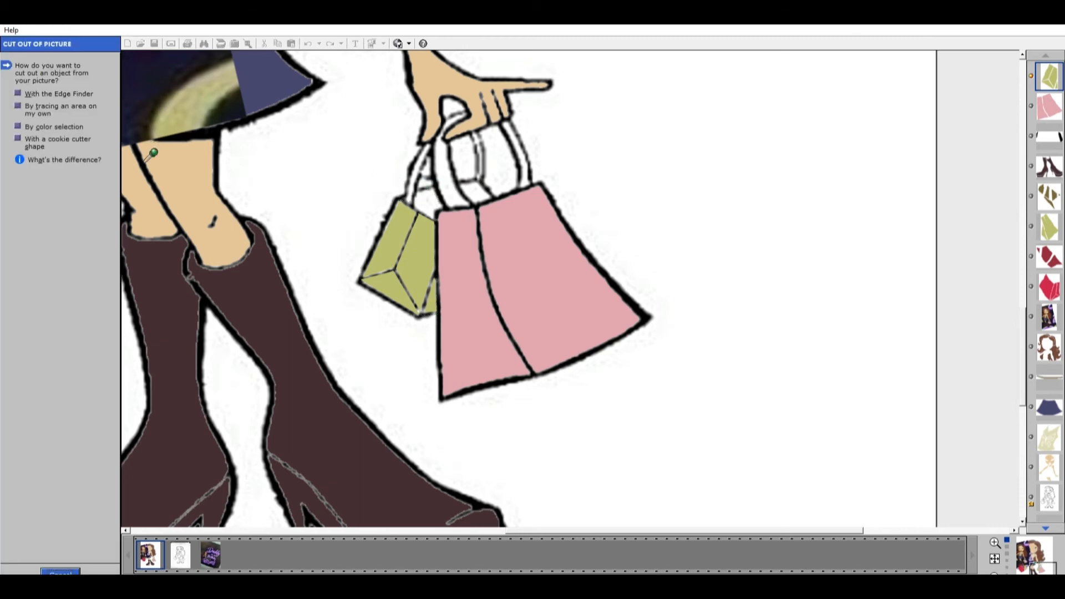
{"action": "left_click", "coordinate": [23, 121]}
{"action": "left_click", "coordinate": [425, 203]}
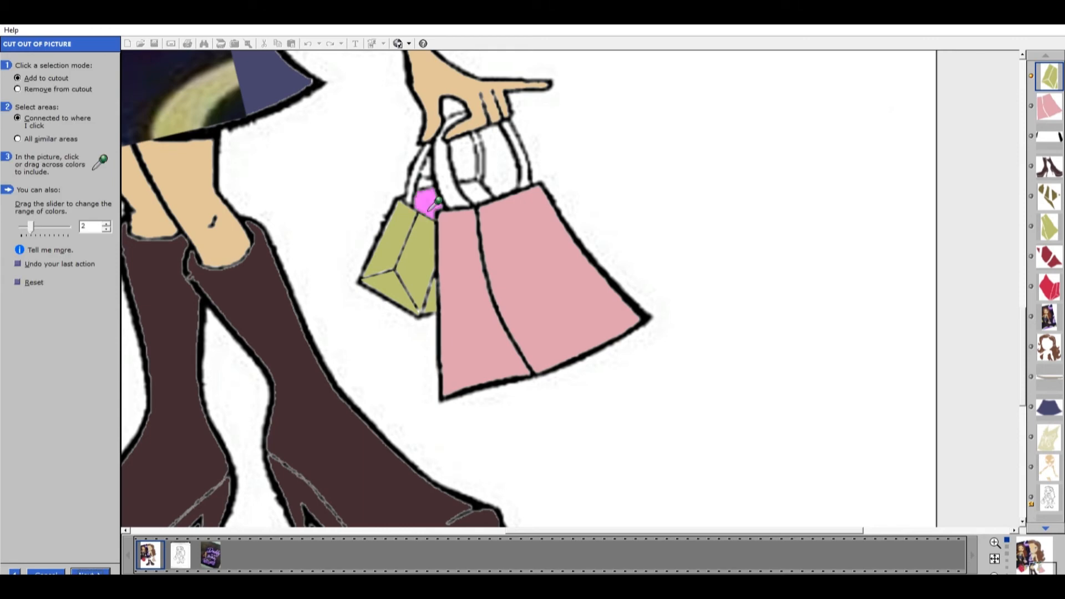
{"action": "left_click", "coordinate": [478, 199]}
{"action": "left_click", "coordinate": [93, 571]}
{"action": "left_click", "coordinate": [93, 571]}
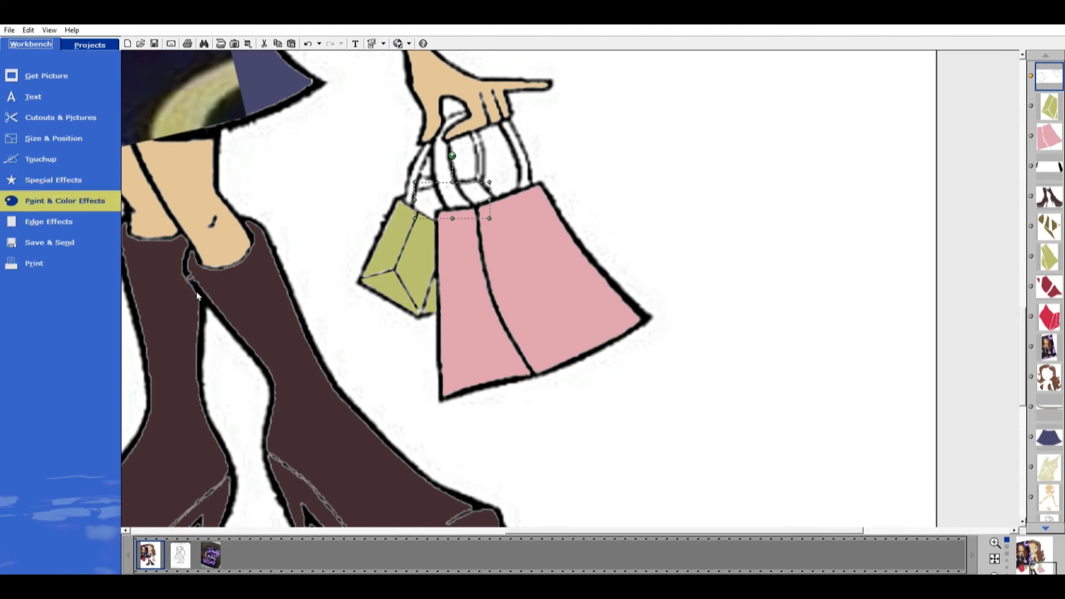
- Fill the bag-inside cutout with a solid green sampled from the small green bag and darkened by lowering its brightness
{"action": "left_click", "coordinate": [404, 225]}
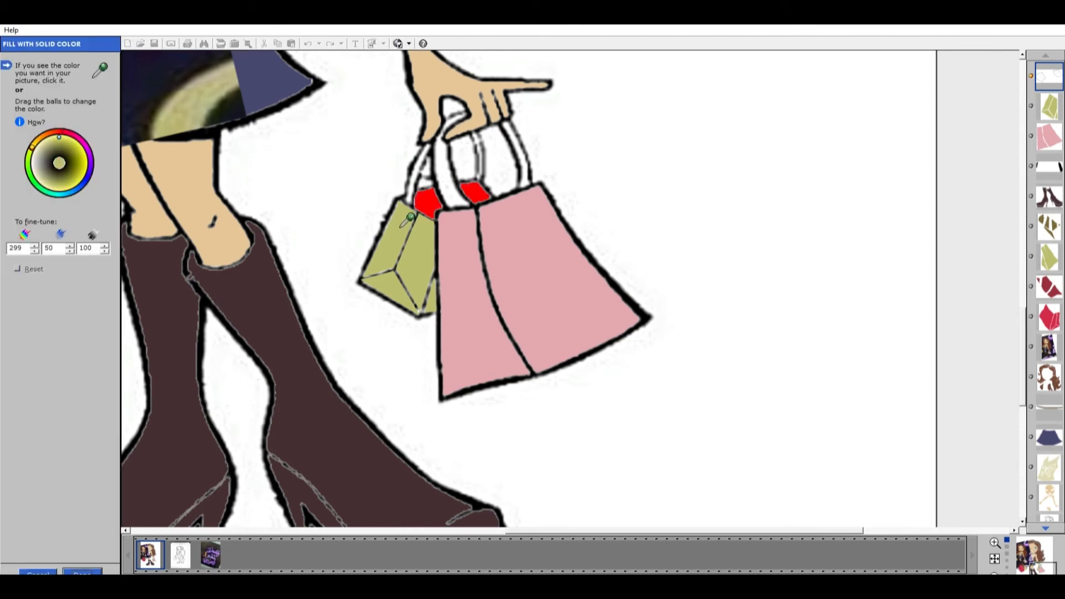
{"action": "left_click", "coordinate": [104, 251]}
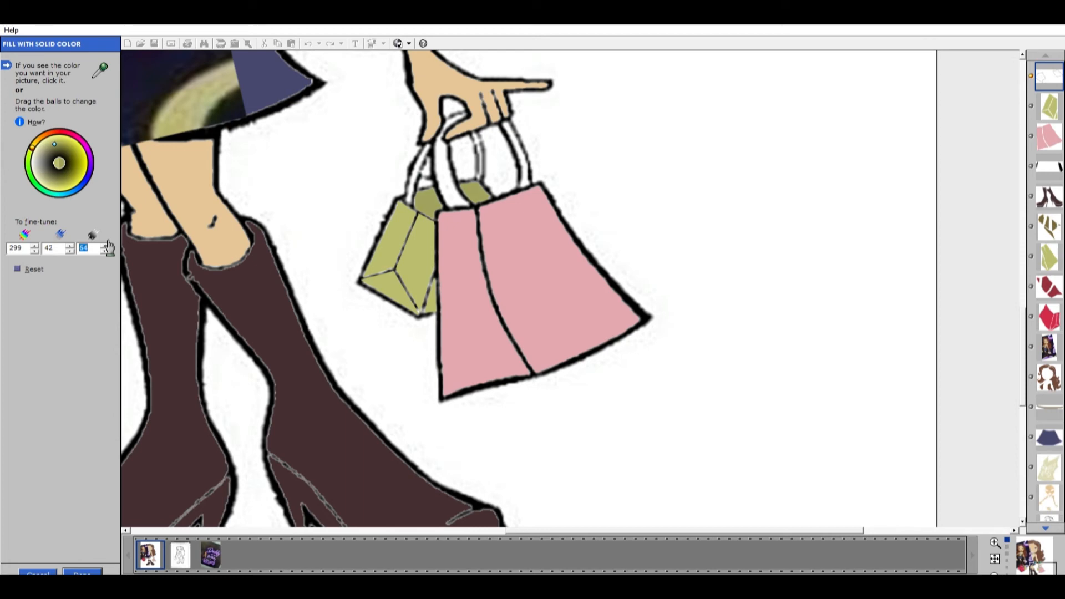
{"action": "left_click", "coordinate": [105, 251]}
{"action": "left_click", "coordinate": [93, 566]}
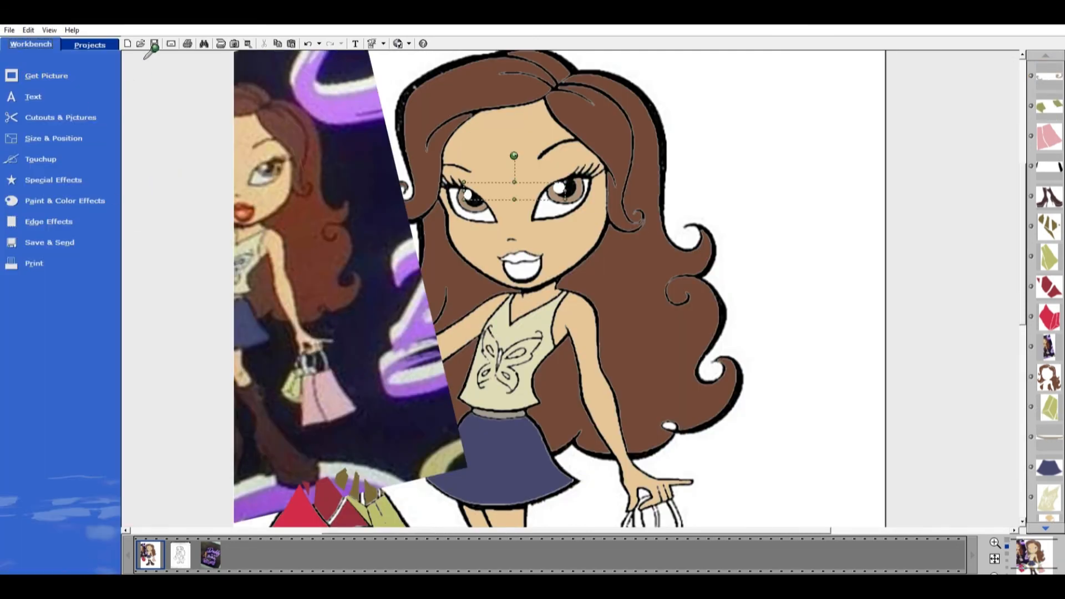
- Cut out the doll's white upper lip by colour selection from connected areas
{"action": "left_click", "coordinate": [50, 117]}
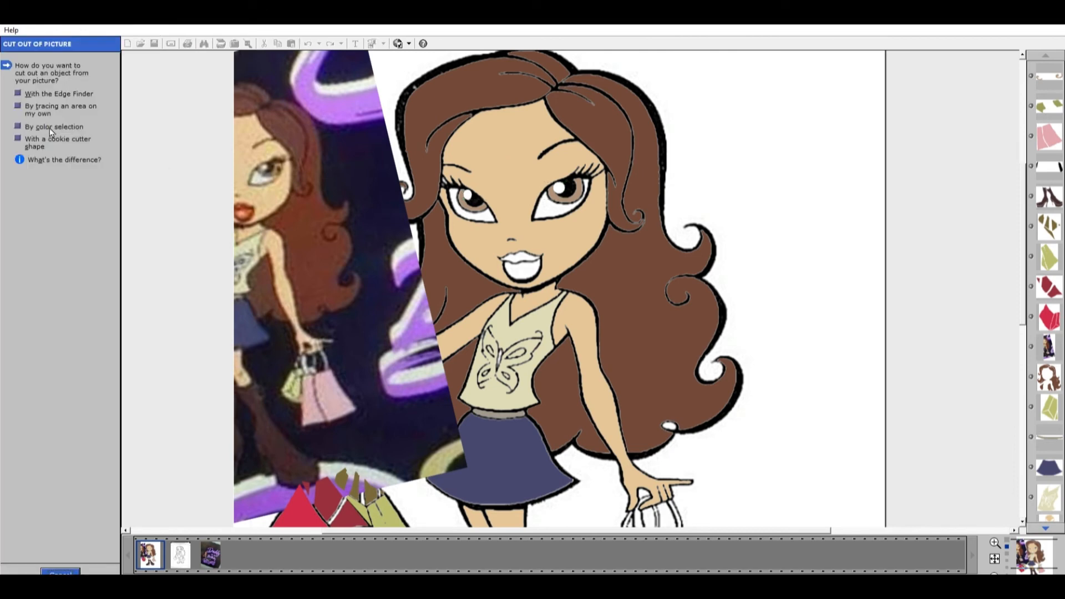
{"action": "left_click", "coordinate": [22, 118]}
{"action": "left_click", "coordinate": [520, 257]}
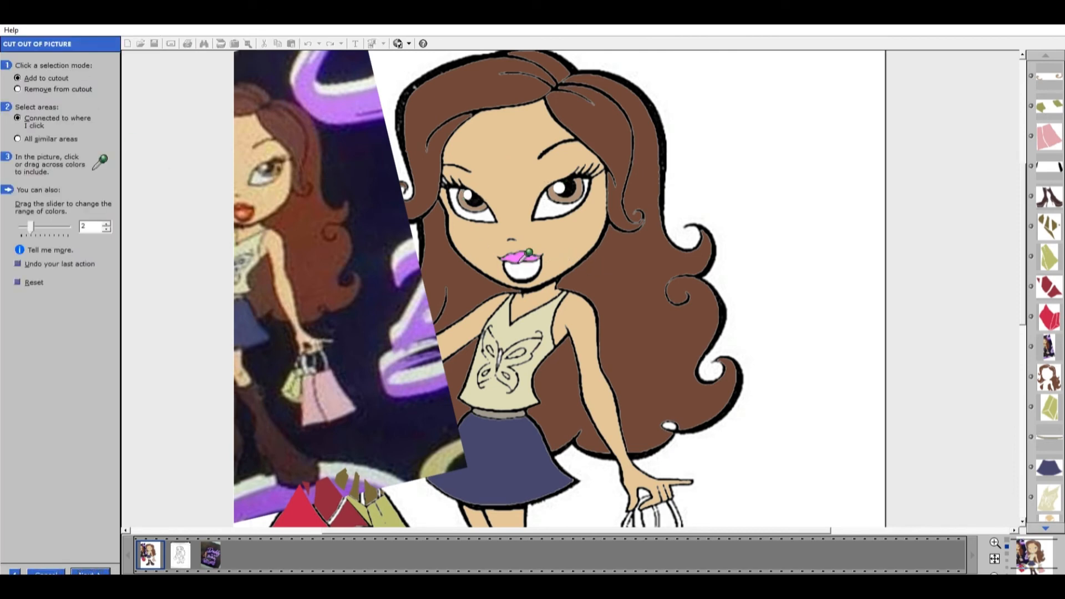
{"action": "left_click", "coordinate": [99, 563]}
{"action": "left_click", "coordinate": [99, 564]}
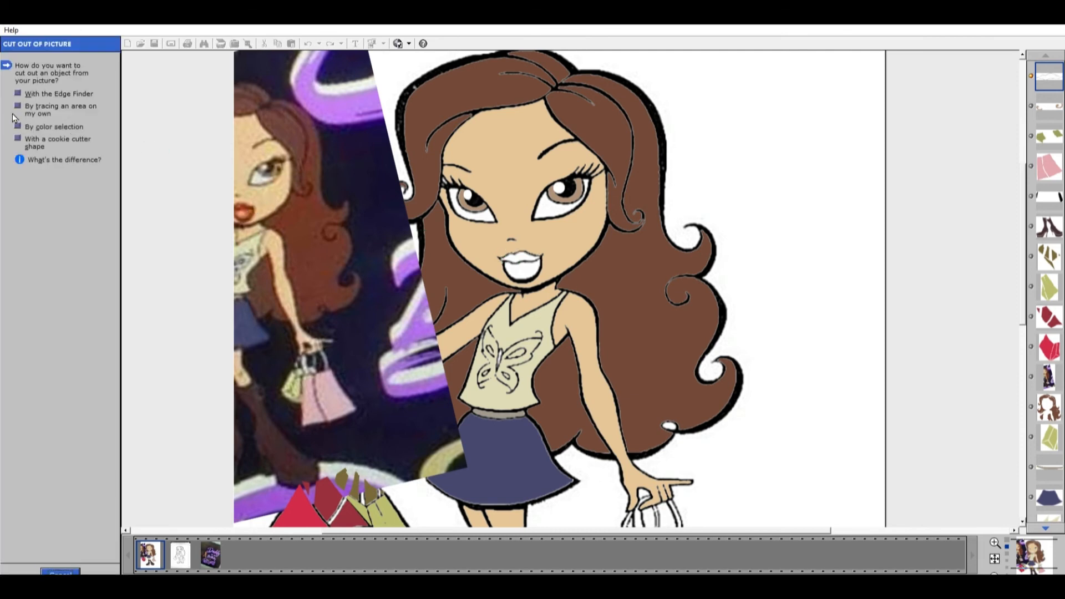
- Cut out the doll's white lower lip by colour selection as a separate cutout
{"action": "left_click", "coordinate": [30, 127]}
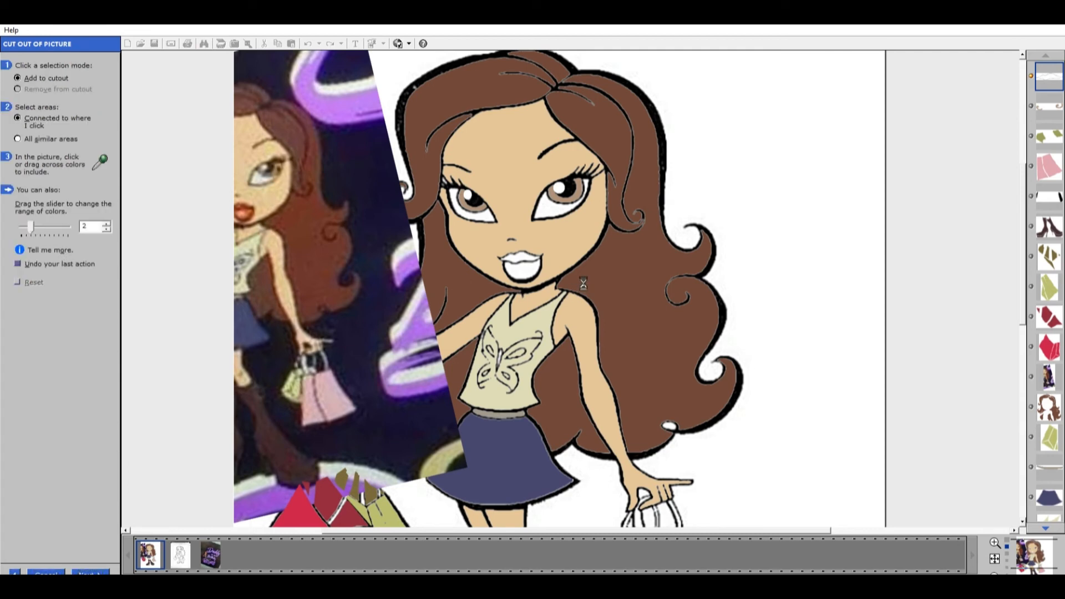
{"action": "left_click", "coordinate": [522, 276]}
{"action": "left_click", "coordinate": [95, 570]}
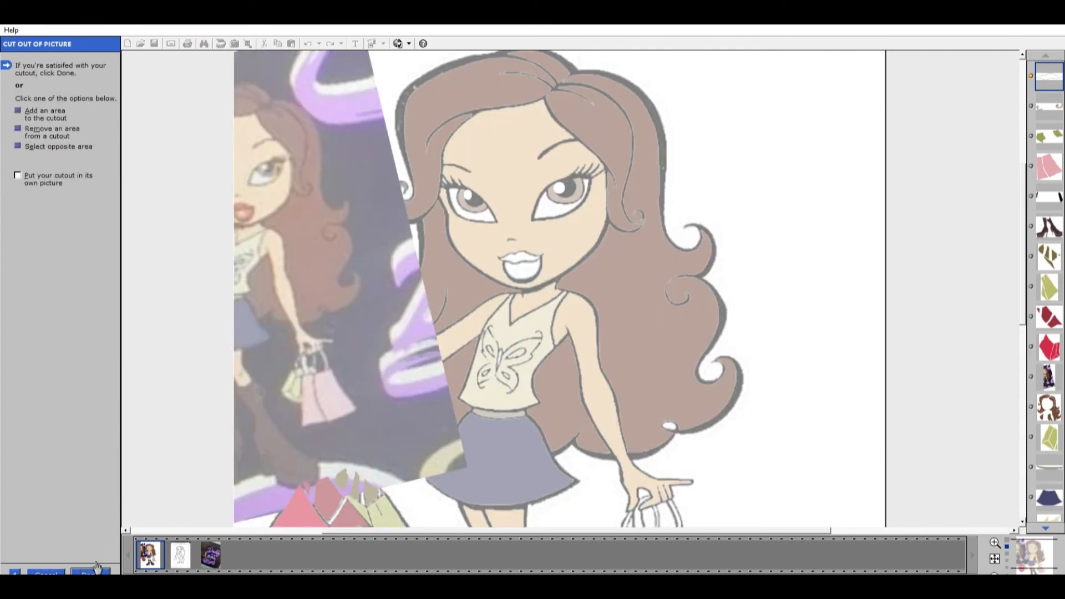
{"action": "left_click", "coordinate": [94, 570]}
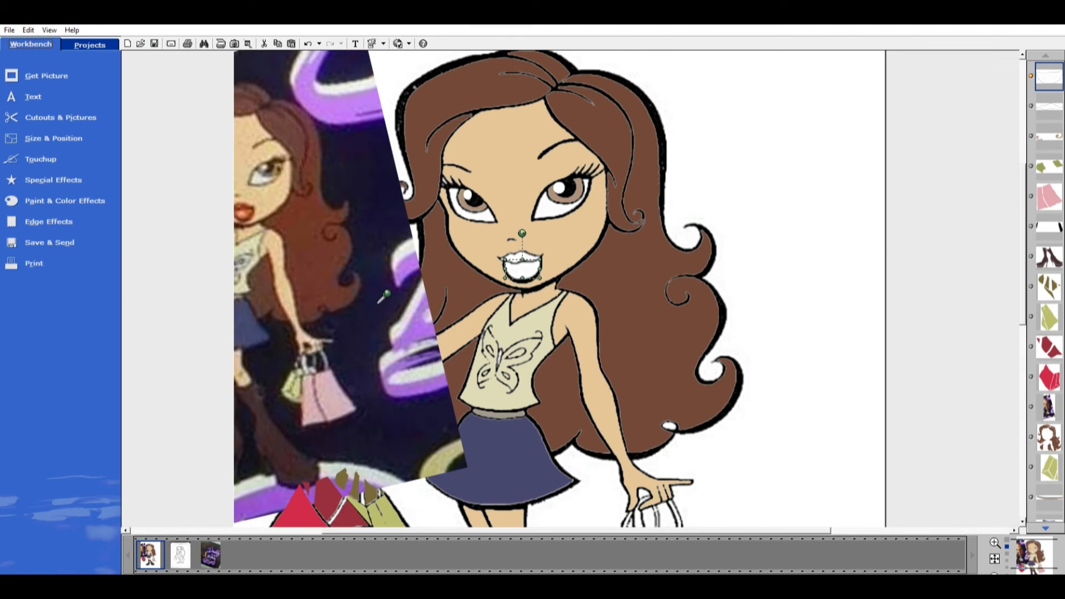
- Start a gradient fill on the lower lip cutout and give it the radial style
{"action": "left_click", "coordinate": [62, 192]}
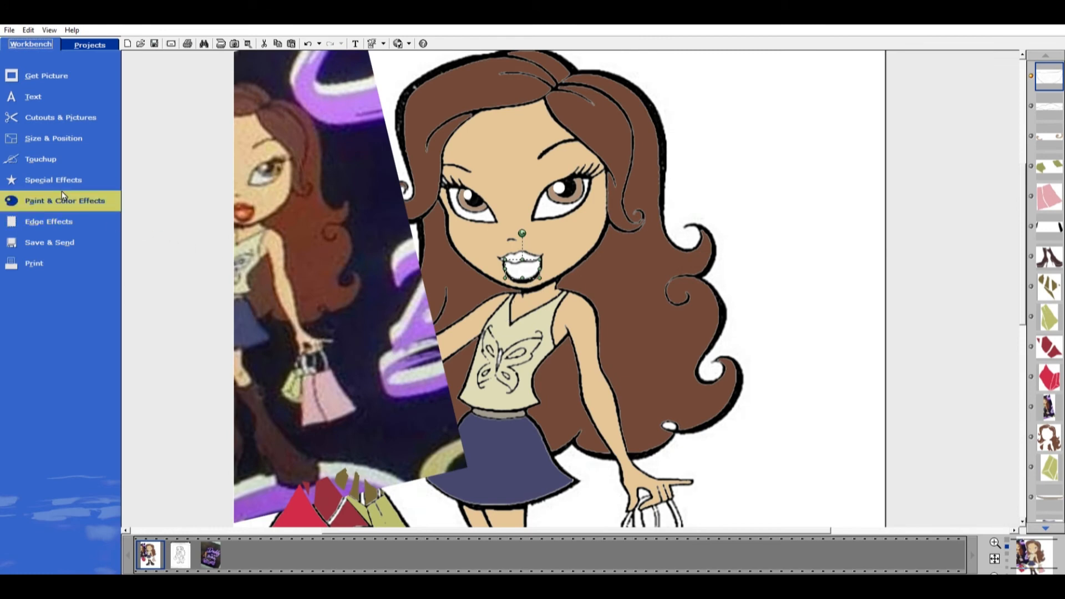
{"action": "left_click", "coordinate": [281, 296]}
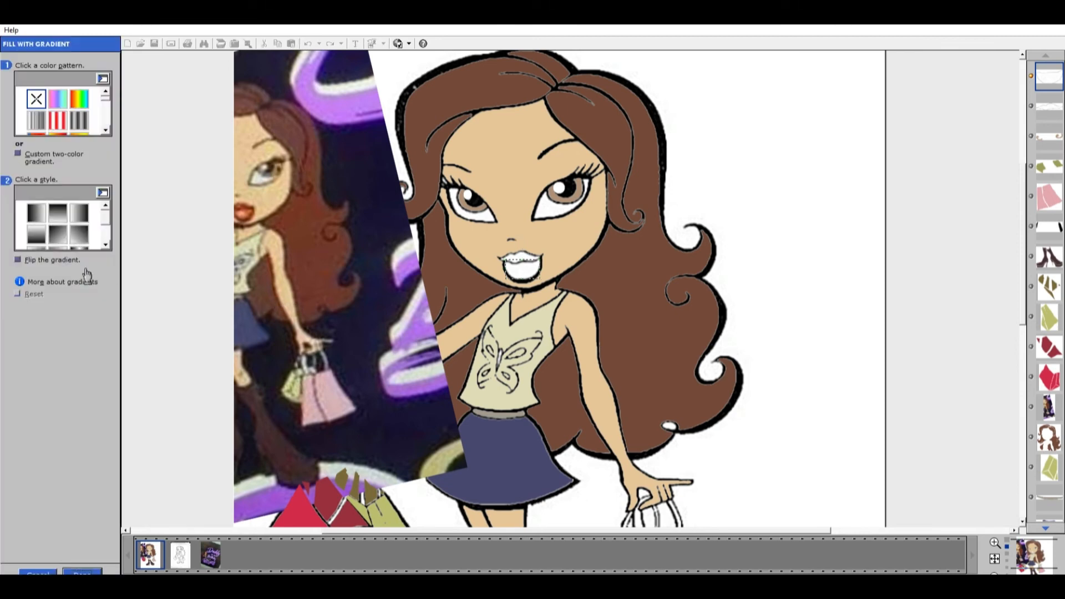
{"action": "left_click", "coordinate": [20, 151]}
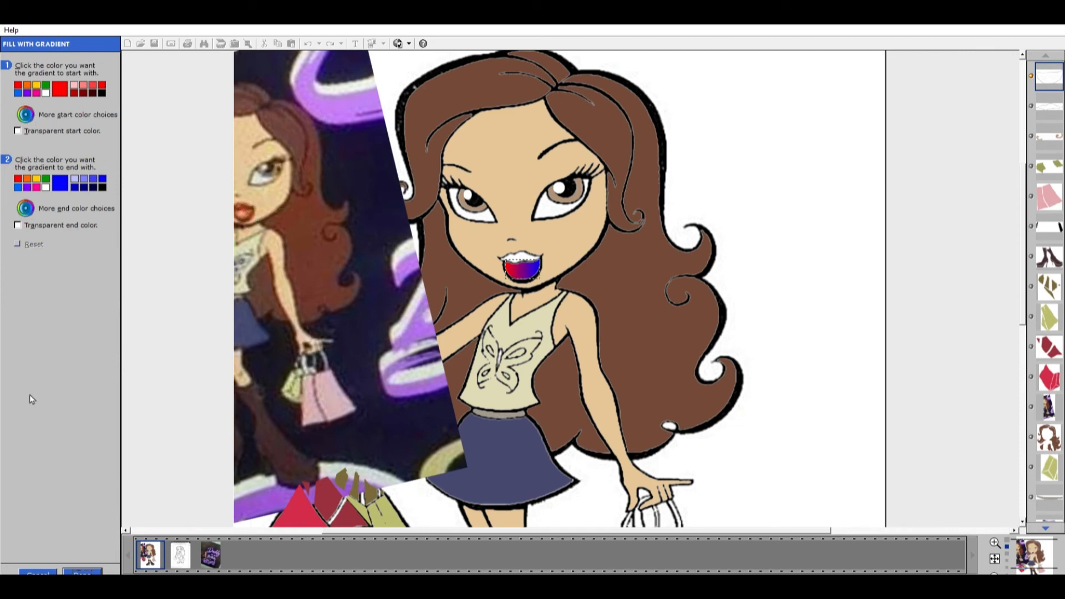
{"action": "left_click", "coordinate": [37, 572]}
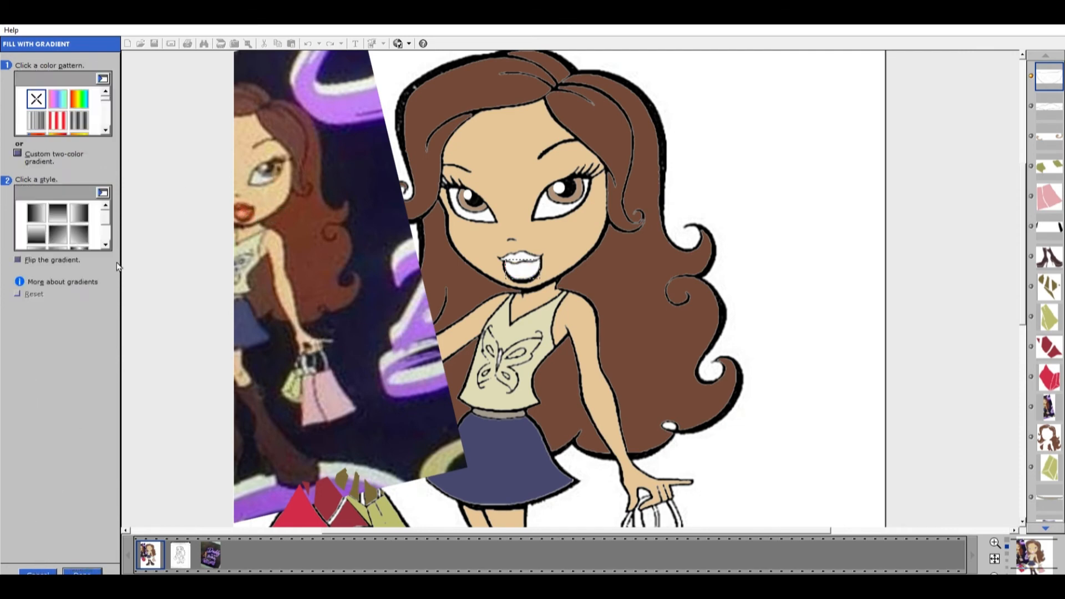
{"action": "left_click", "coordinate": [109, 235]}
{"action": "left_click", "coordinate": [108, 235]}
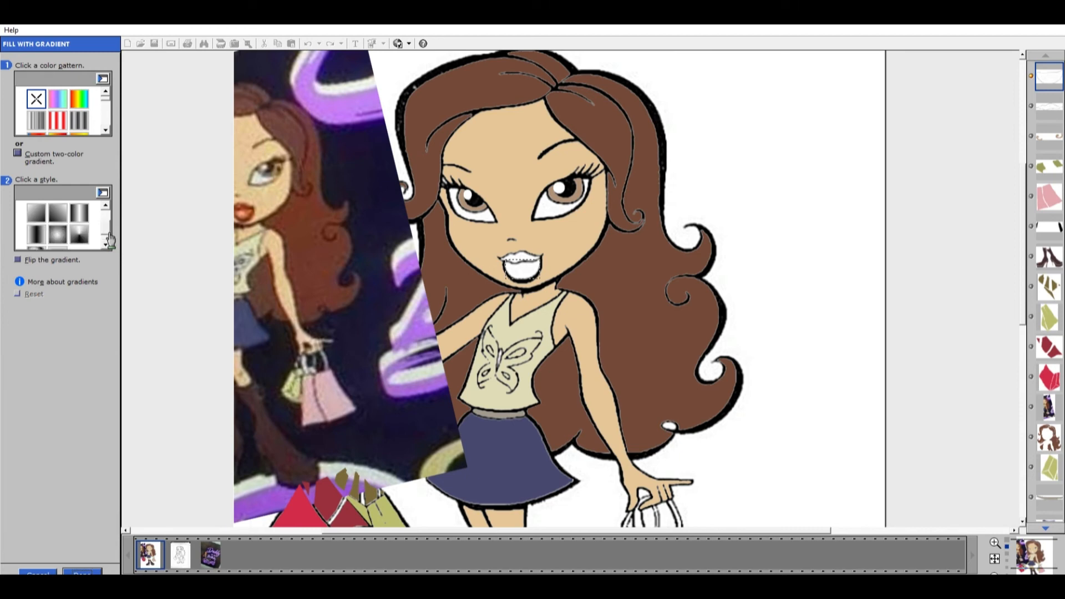
{"action": "left_click", "coordinate": [63, 231]}
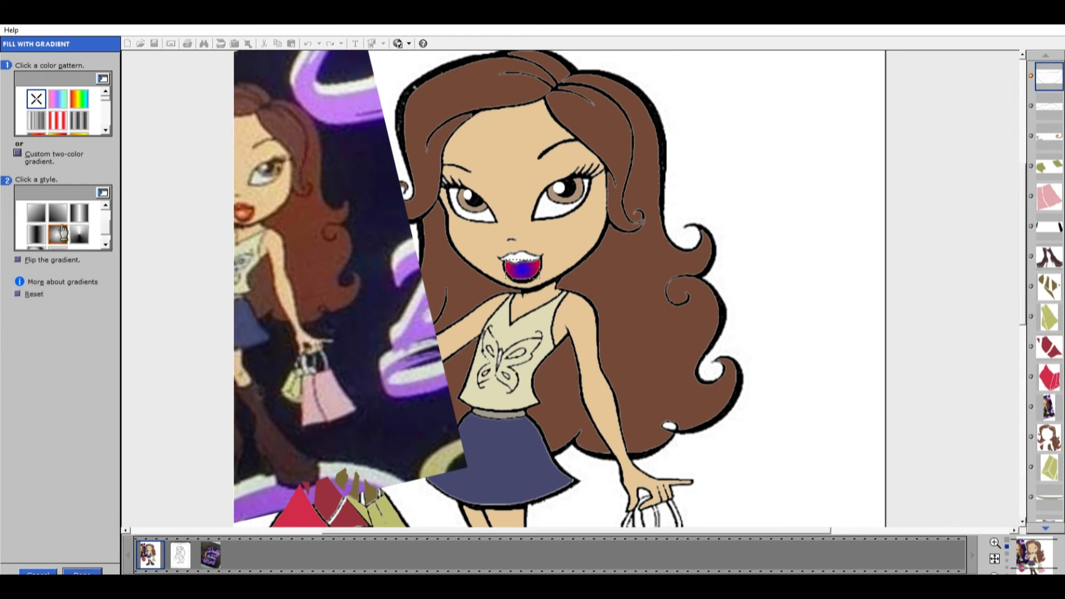
- Set the custom gradient's start colour to an orange-red sampled from the photo's lips, fine-tuned to 346, 79, 85
{"action": "left_click", "coordinate": [18, 150]}
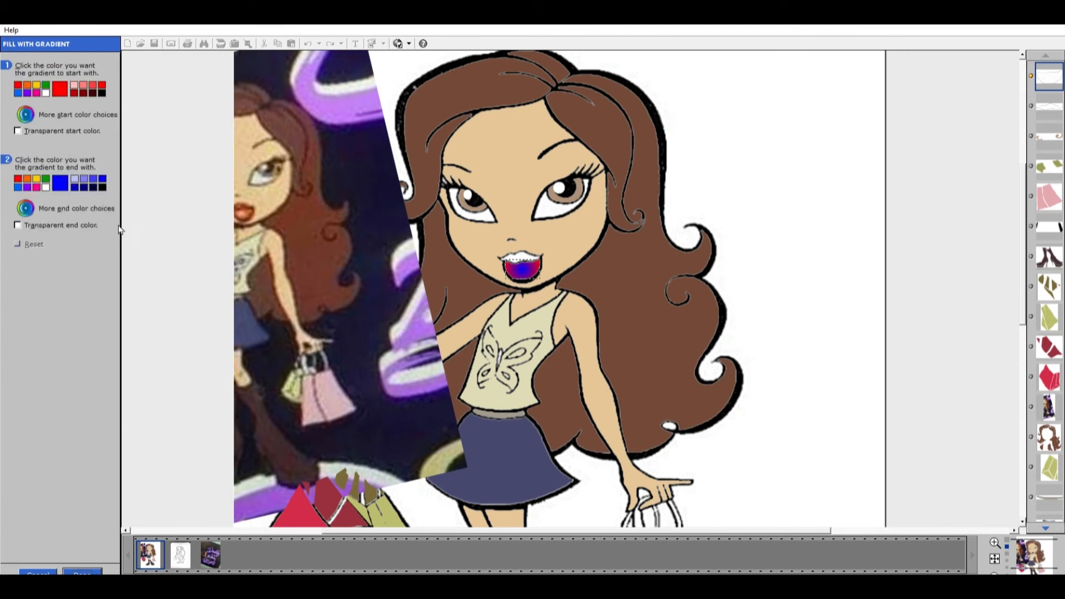
{"action": "left_click", "coordinate": [37, 111]}
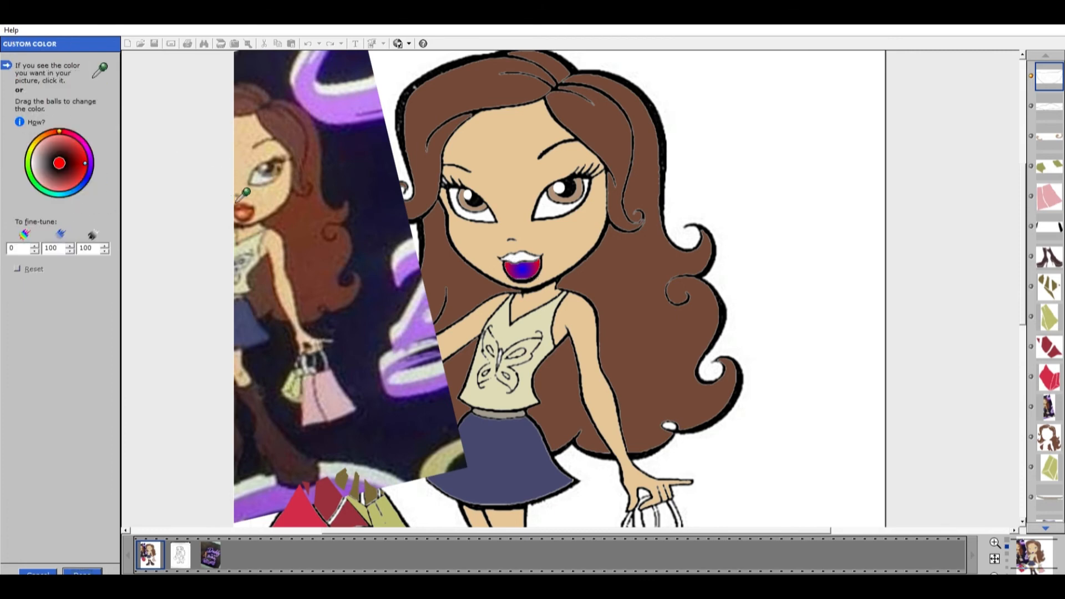
{"action": "left_click", "coordinate": [248, 210]}
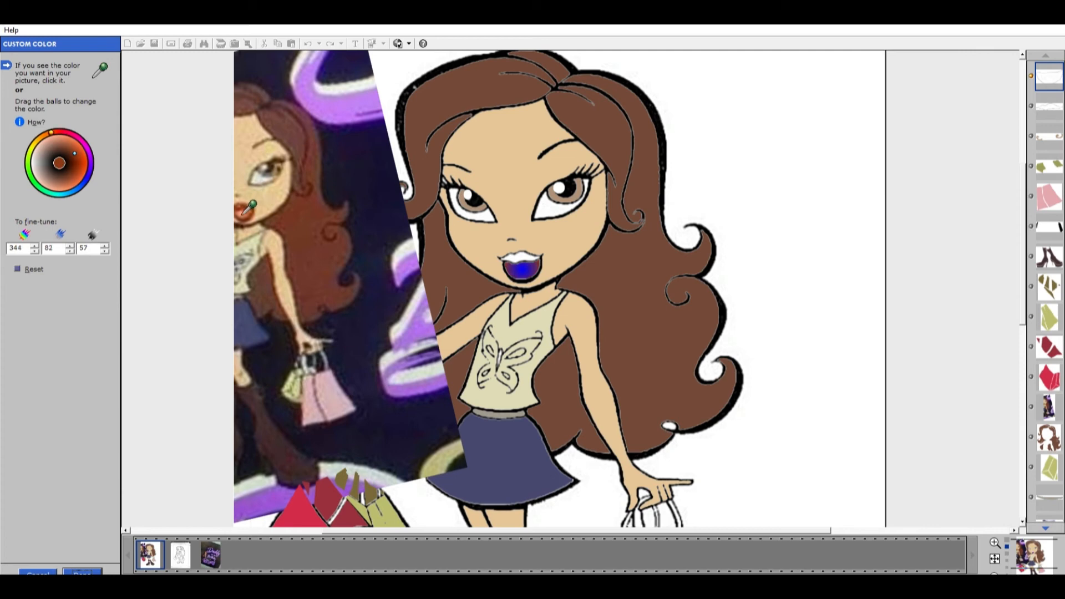
{"action": "left_click", "coordinate": [245, 214]}
{"action": "left_click_drag", "start_coordinate": [77, 146], "coordinate": [82, 143]}
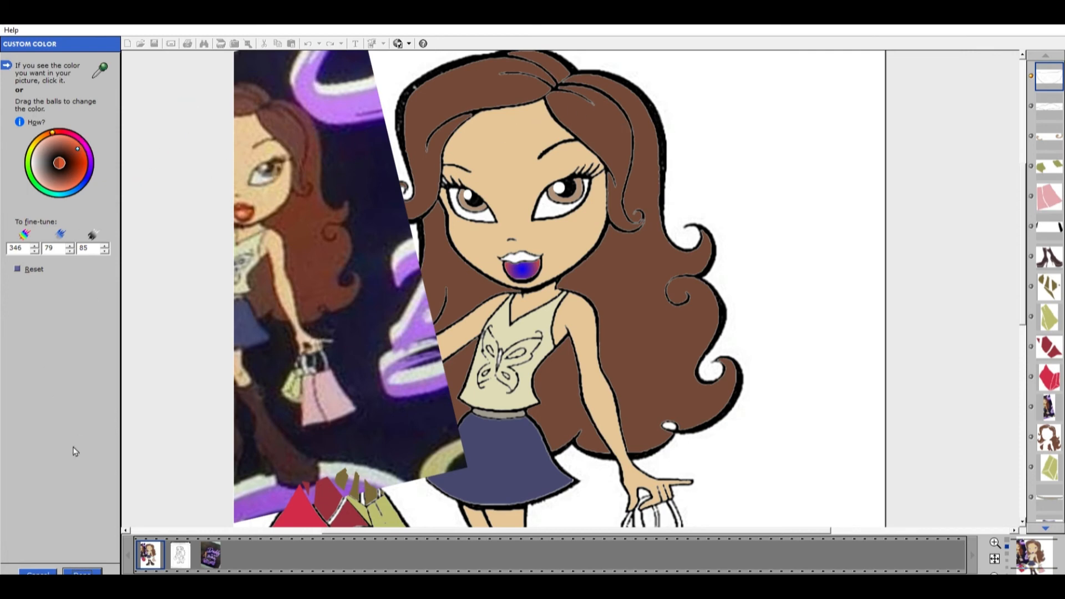
{"action": "left_click", "coordinate": [87, 569]}
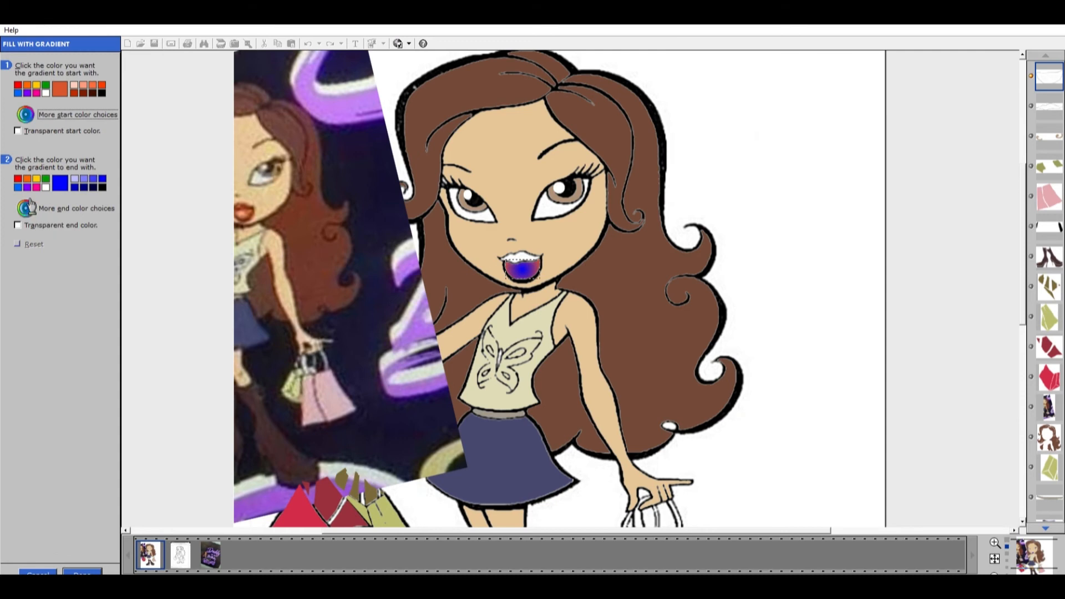
- Set the lower lip gradient's end colour to a light peach (342, 51, 99) based on the reference photo's lips
{"action": "left_click", "coordinate": [26, 208]}
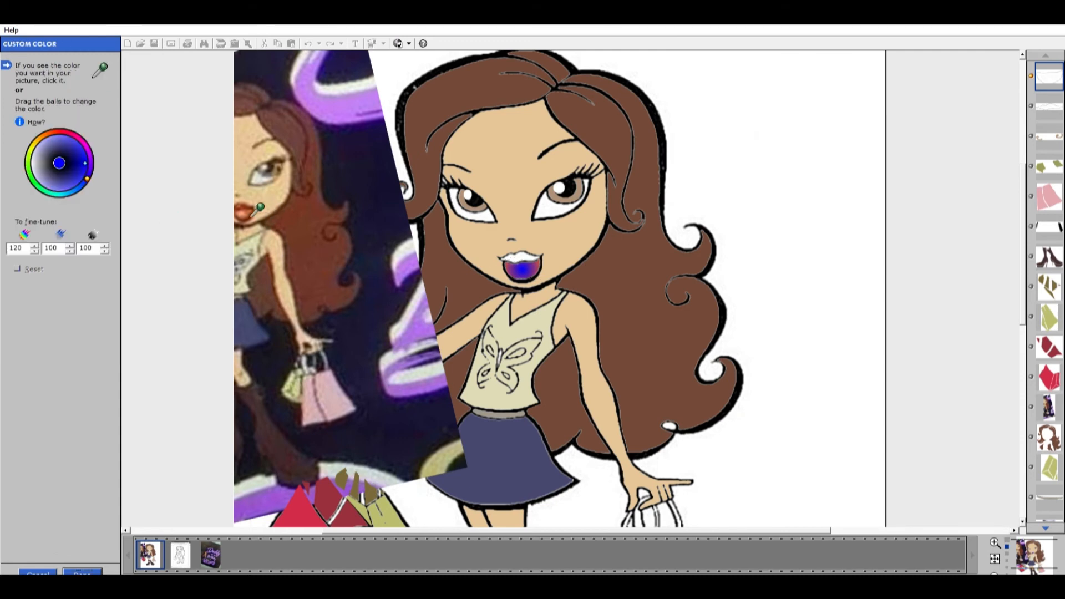
{"action": "left_click", "coordinate": [245, 217]}
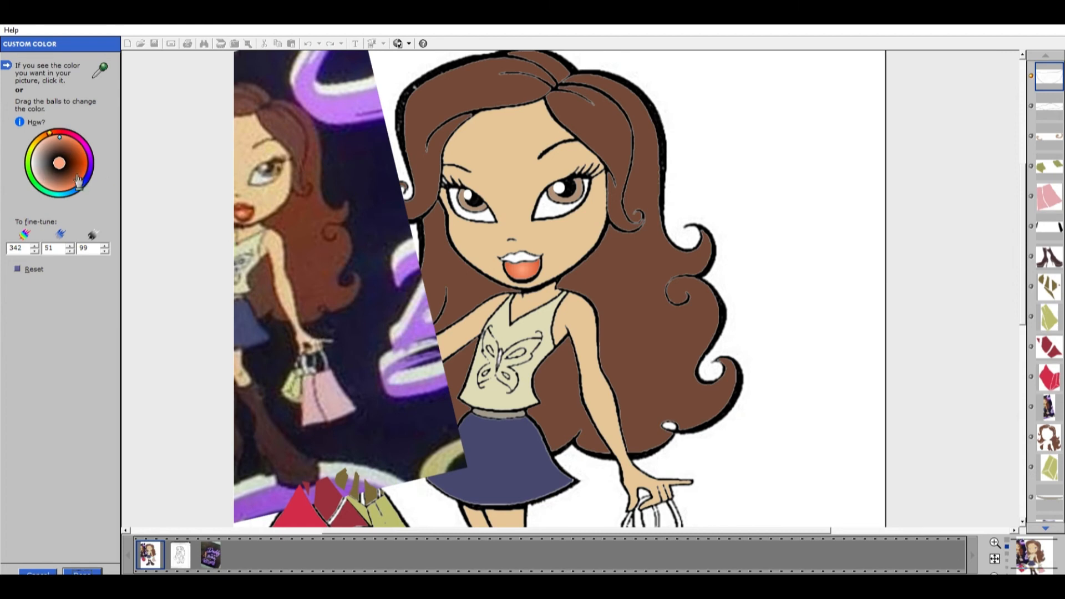
{"action": "left_click", "coordinate": [507, 279]}
{"action": "left_click", "coordinate": [83, 562]}
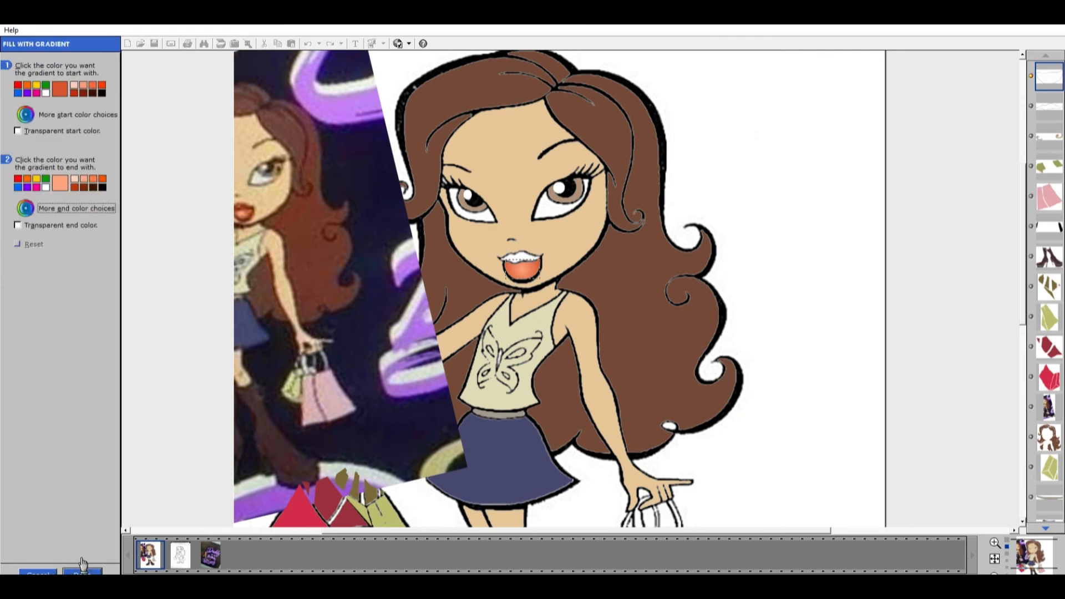
- Darken the lower lip gradient's start colour to a reddish brown by lowering its brightness
{"action": "left_click", "coordinate": [35, 113]}
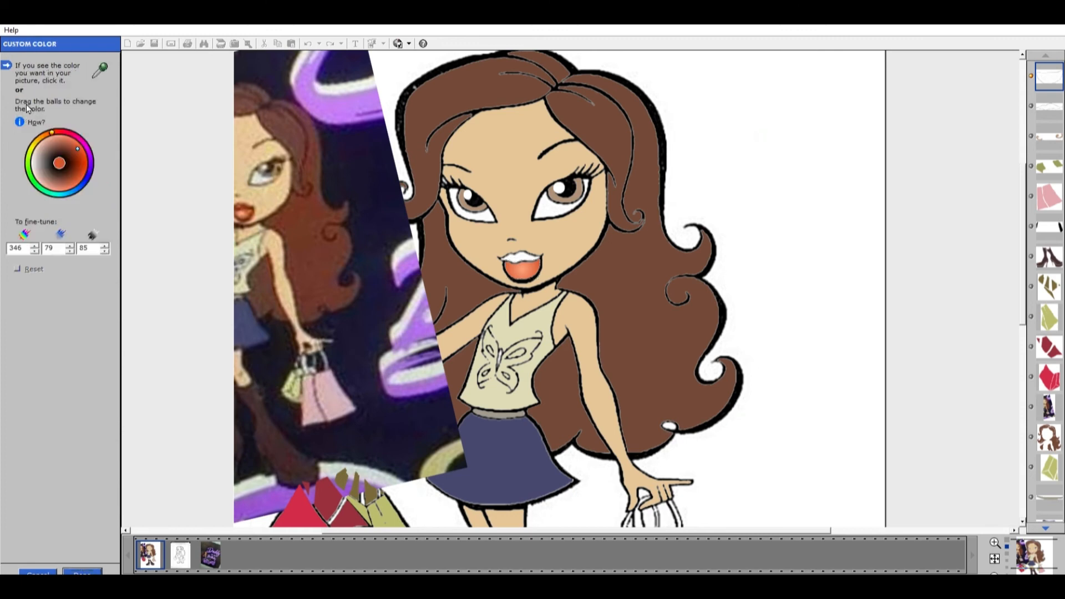
{"action": "left_click", "coordinate": [106, 250]}
{"action": "left_click", "coordinate": [105, 250]}
{"action": "left_click", "coordinate": [106, 250]}
{"action": "left_click", "coordinate": [105, 250]}
{"action": "left_click", "coordinate": [105, 250]}
{"action": "left_click", "coordinate": [105, 250]}
{"action": "left_click", "coordinate": [106, 250]}
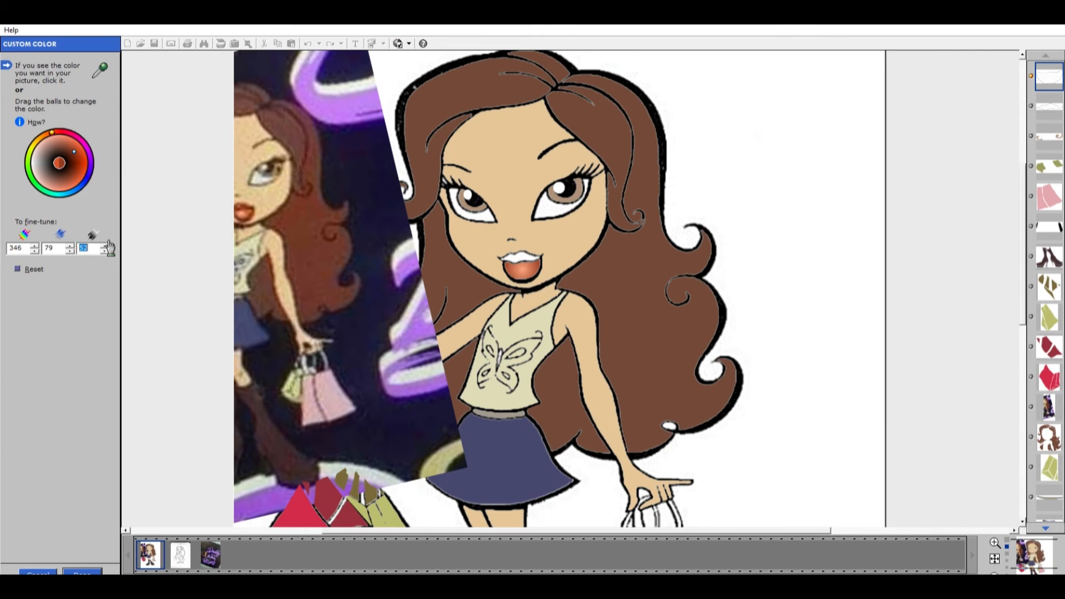
{"action": "left_click", "coordinate": [106, 250]}
{"action": "left_click", "coordinate": [106, 250]}
{"action": "left_click", "coordinate": [82, 571]}
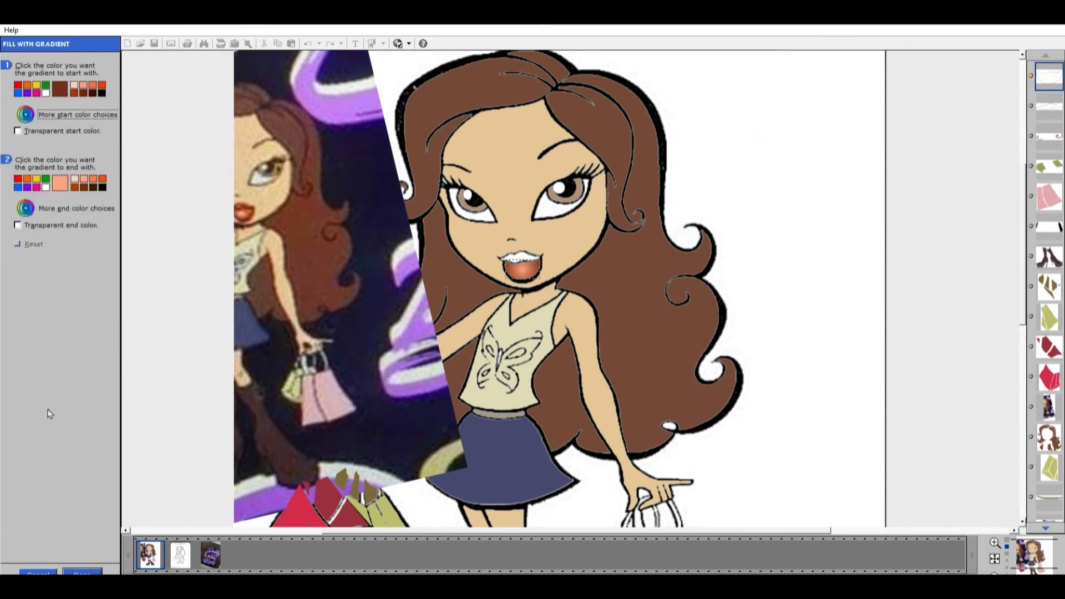
- Recheck the gradient's peach end colour and apply the radial gradient fill to the lower lip
{"action": "left_click", "coordinate": [26, 208]}
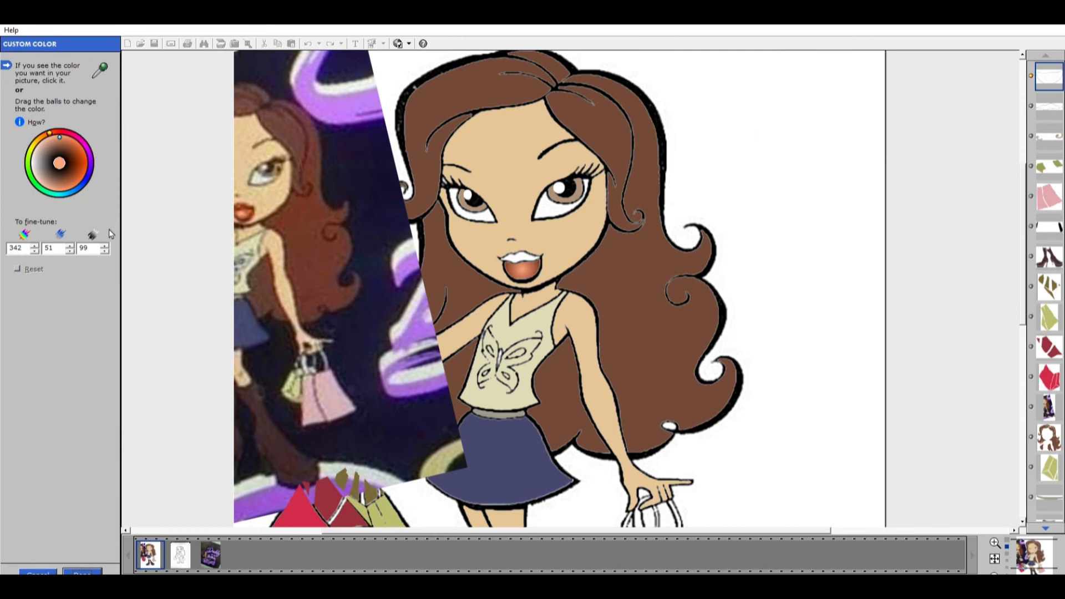
{"action": "left_click", "coordinate": [104, 246]}
{"action": "left_click", "coordinate": [81, 571]}
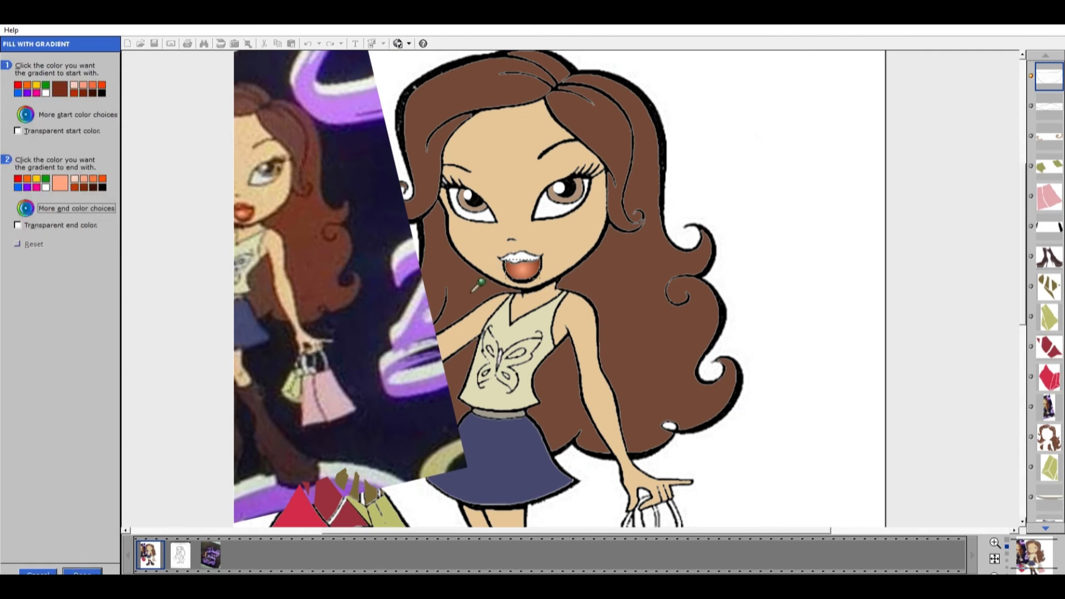
{"action": "left_click", "coordinate": [89, 569]}
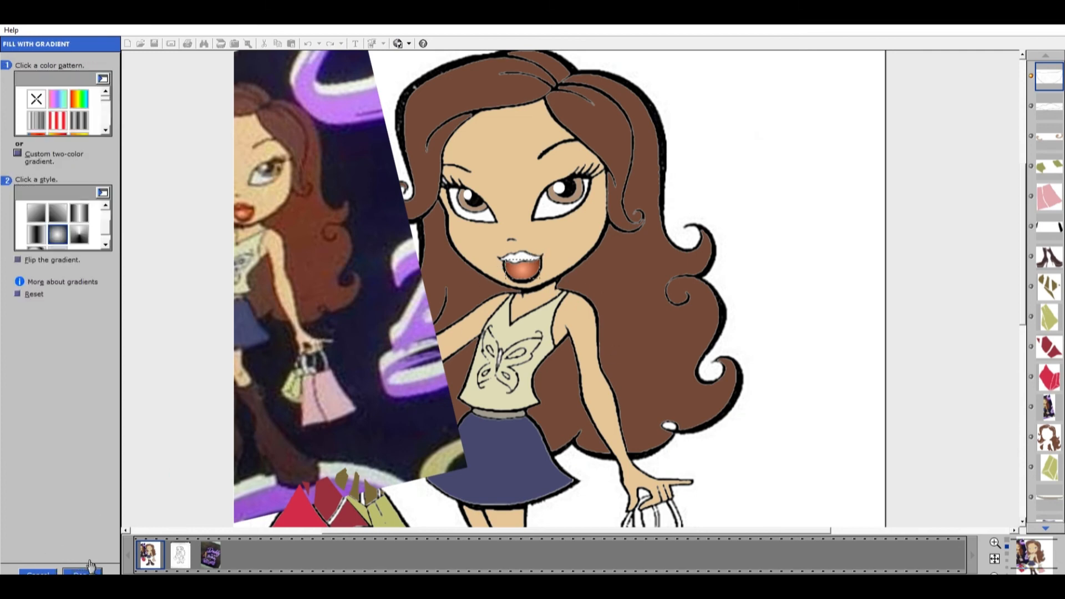
{"action": "left_click", "coordinate": [88, 569]}
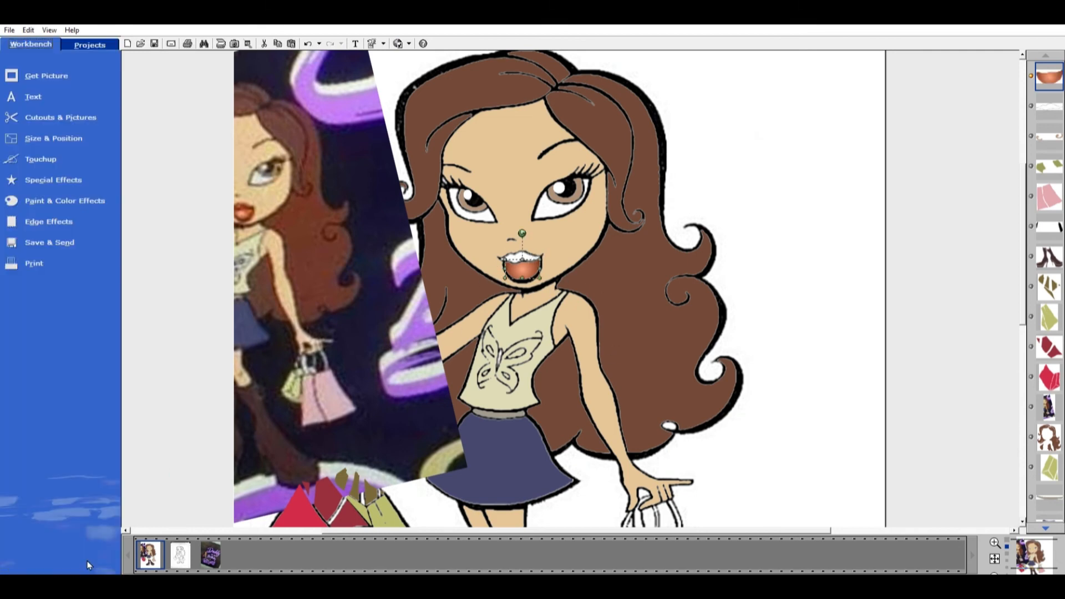
- Start a custom two-colour gradient fill with the radial style on the upper lip cutout
{"action": "left_click", "coordinate": [520, 257]}
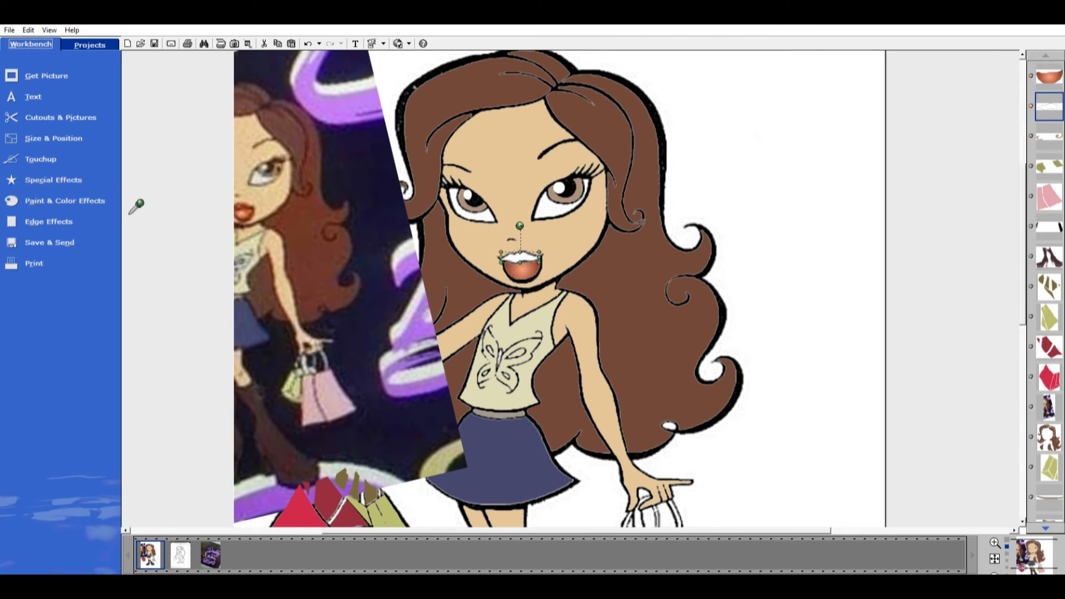
{"action": "left_click", "coordinate": [78, 194]}
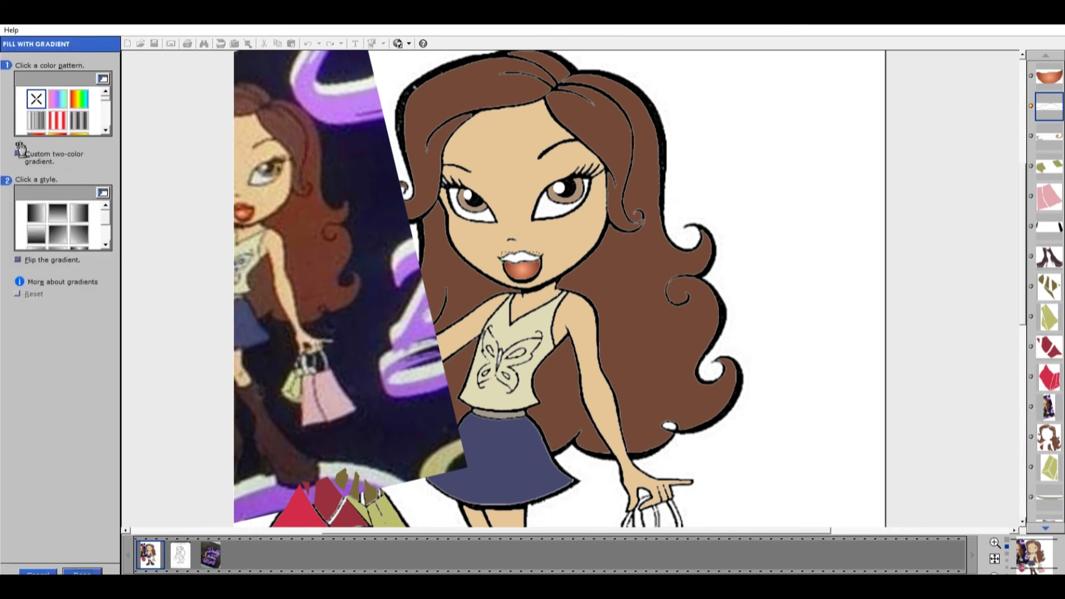
{"action": "left_click", "coordinate": [105, 239]}
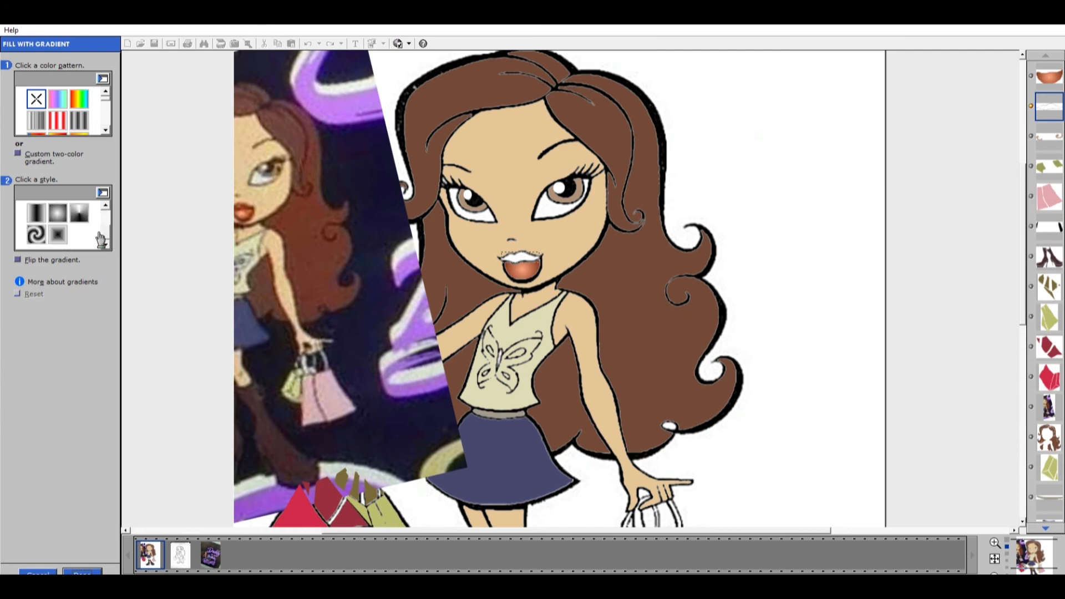
{"action": "left_click", "coordinate": [58, 213]}
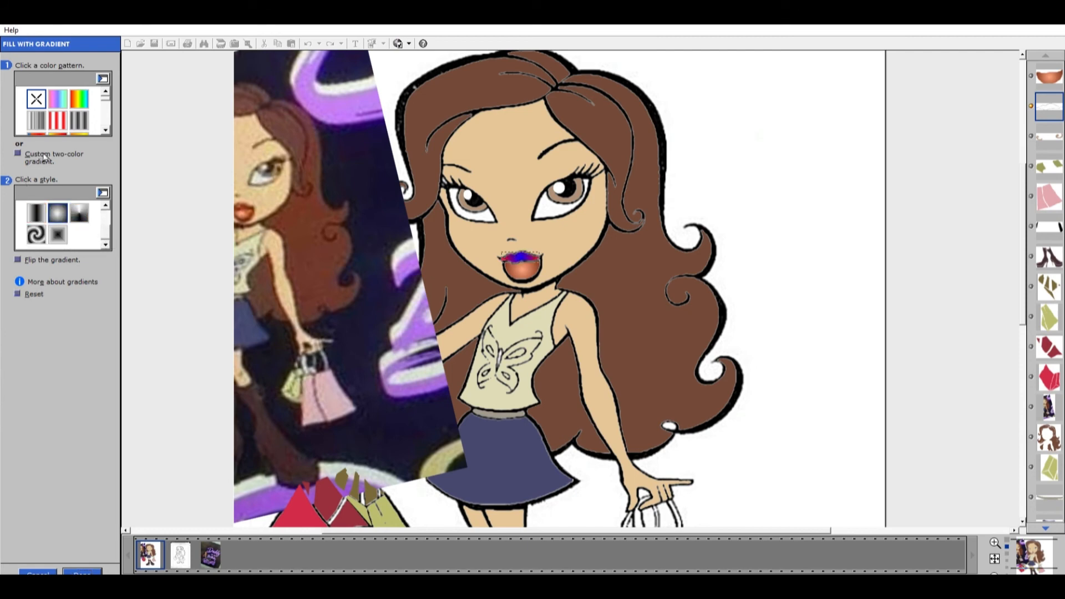
{"action": "left_click", "coordinate": [17, 154]}
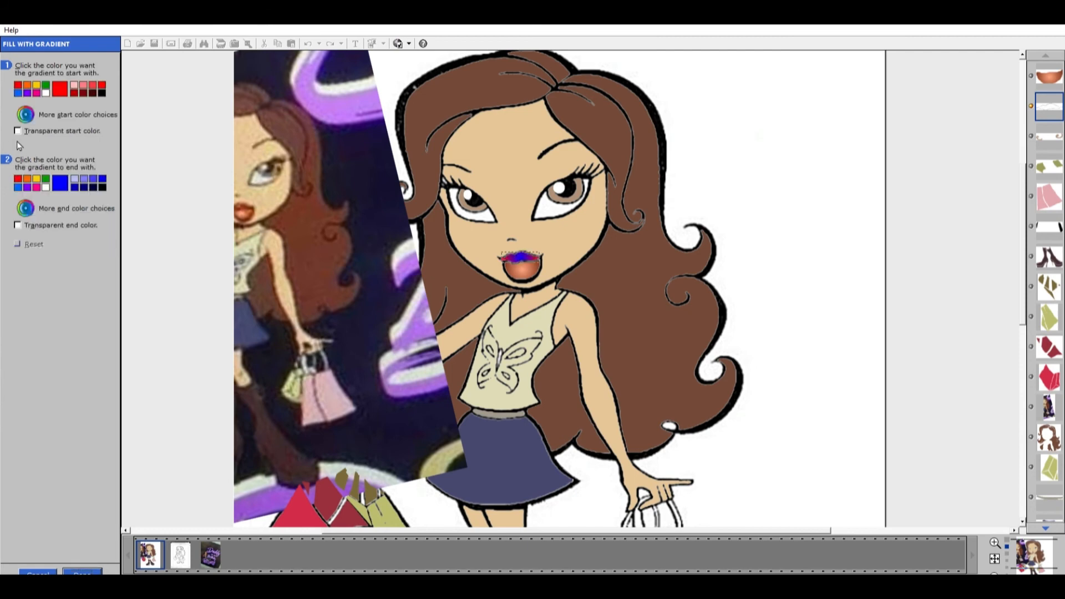
- Sample the upper lip gradient's start colour from the lower lip's shaded side and its end colour from the lower lip's highlight
{"action": "left_click", "coordinate": [32, 114]}
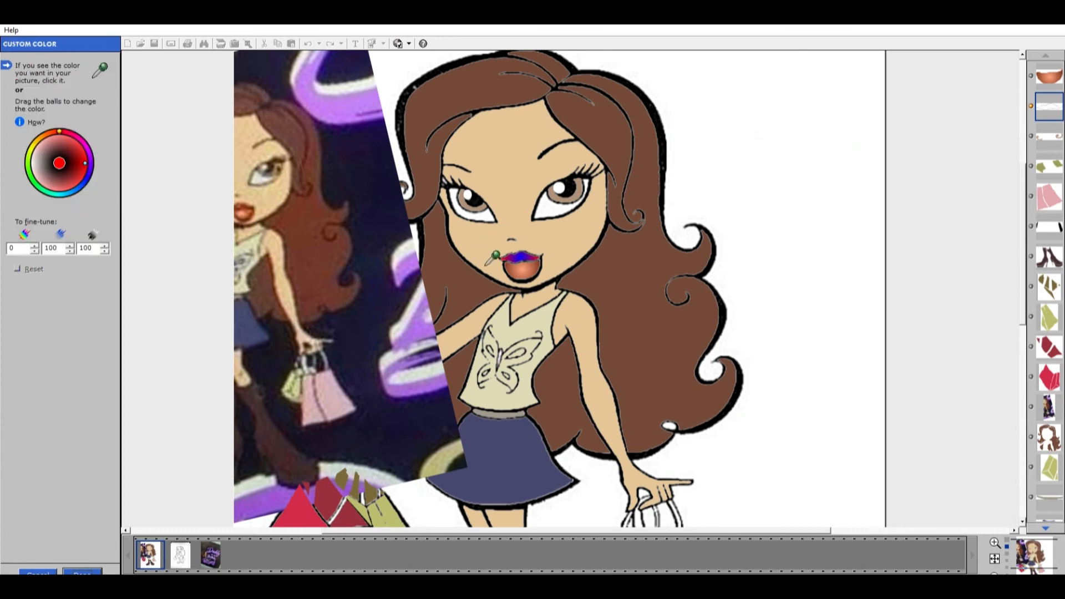
{"action": "left_click", "coordinate": [511, 274]}
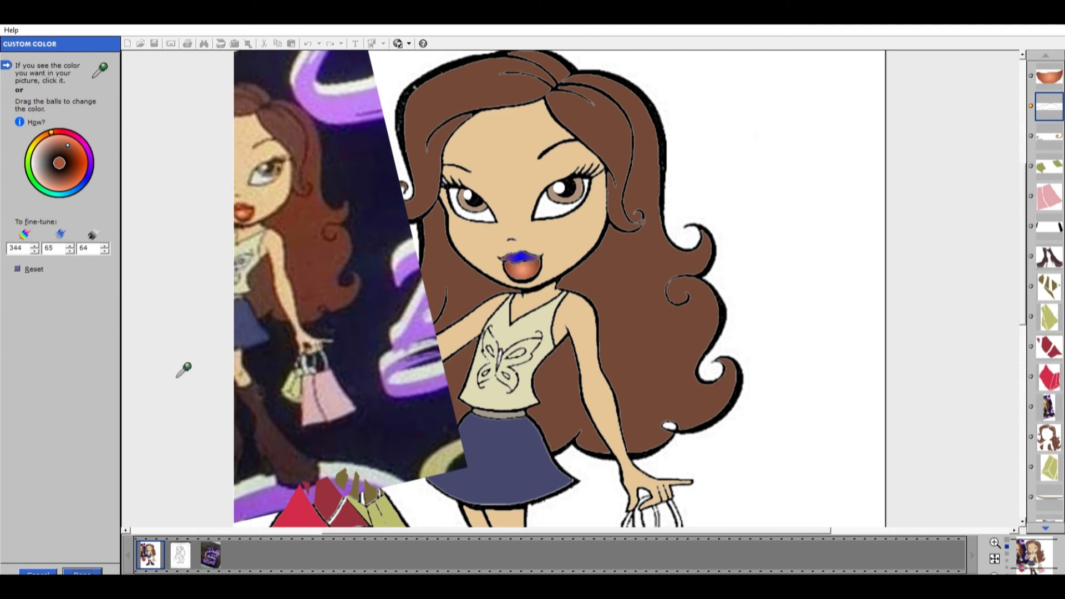
{"action": "left_click", "coordinate": [86, 569]}
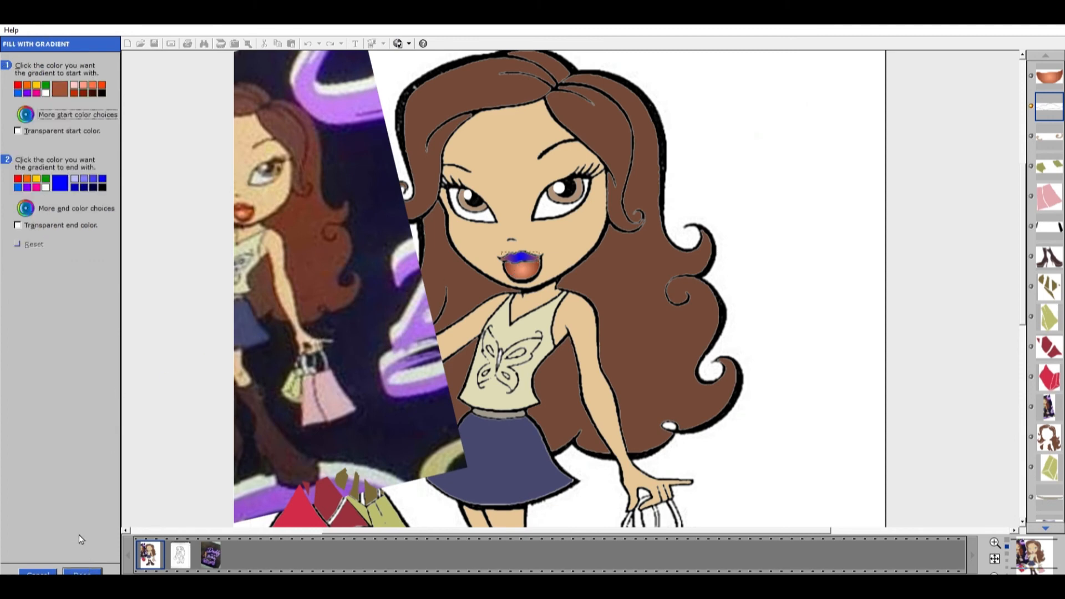
{"action": "left_click", "coordinate": [30, 207]}
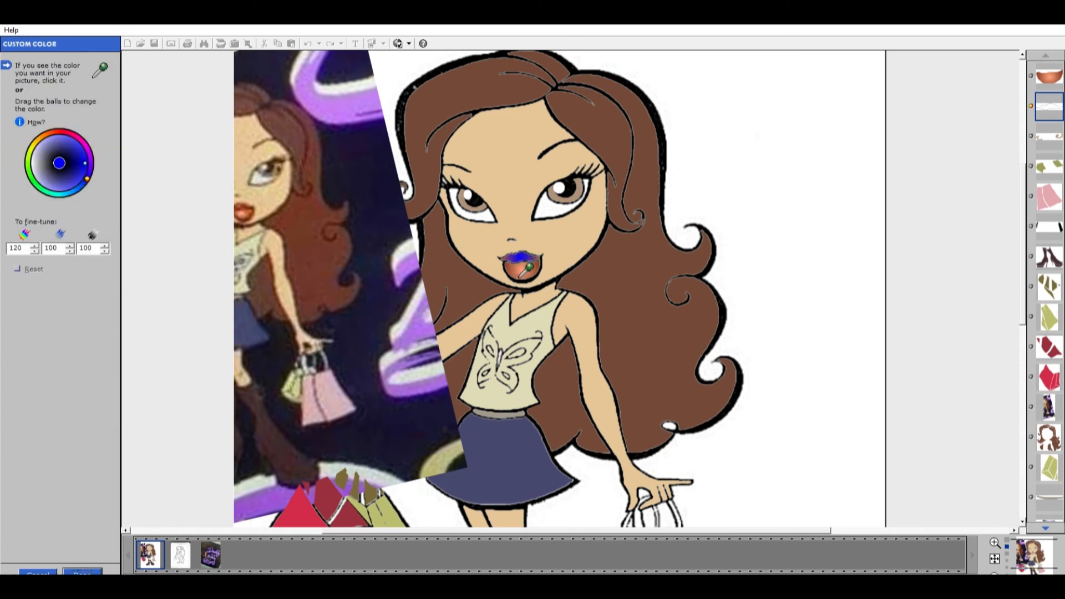
{"action": "left_click", "coordinate": [527, 271]}
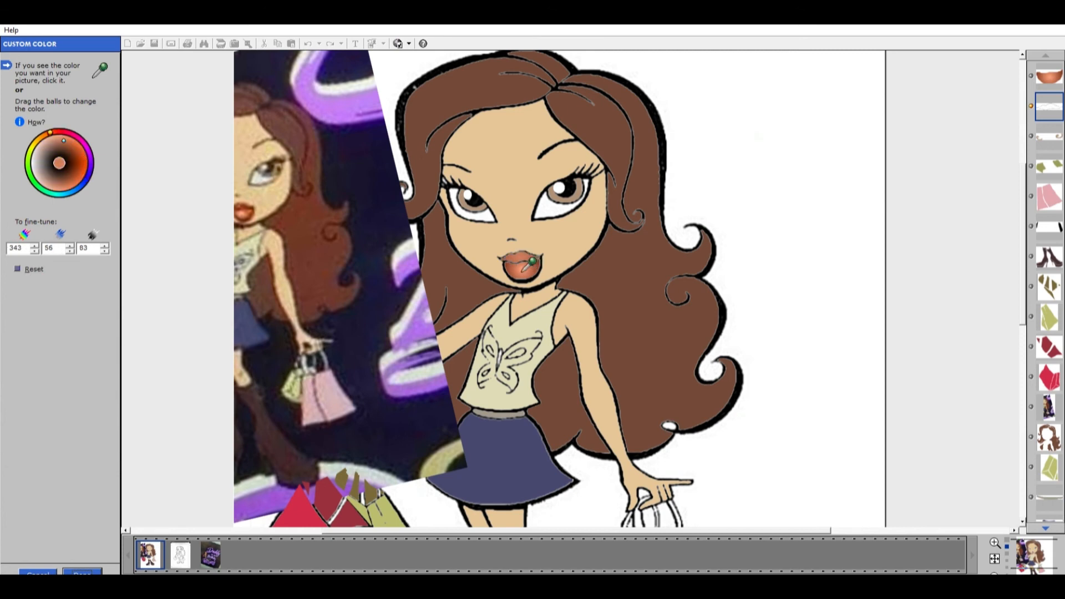
{"action": "left_click", "coordinate": [525, 268]}
{"action": "left_click", "coordinate": [83, 566]}
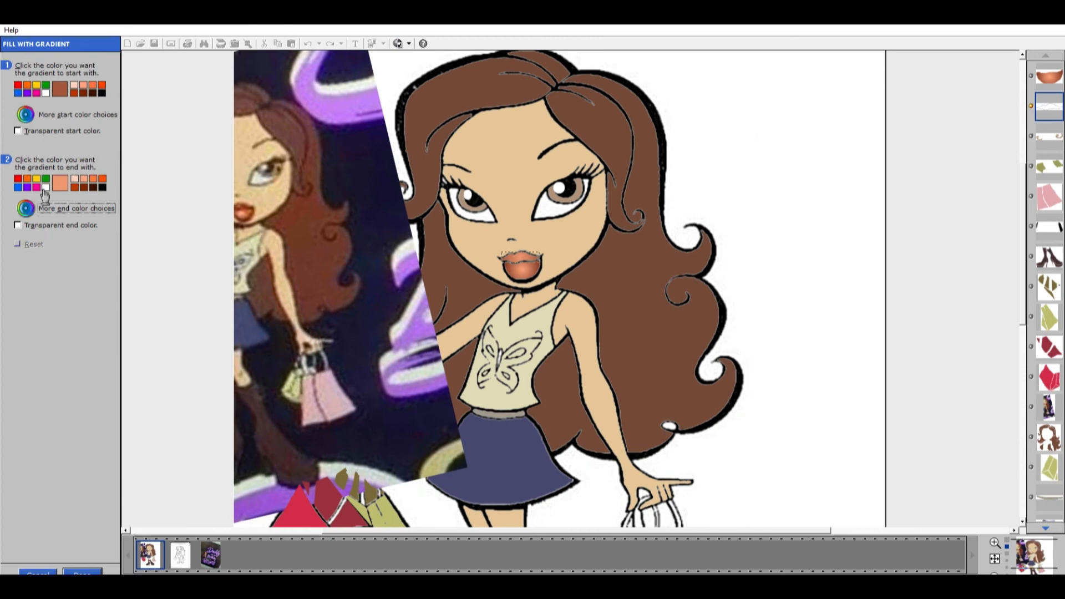
- Resample the upper lip gradient's start colour as a darker brown from the lower lip's edge
{"action": "left_click", "coordinate": [26, 113]}
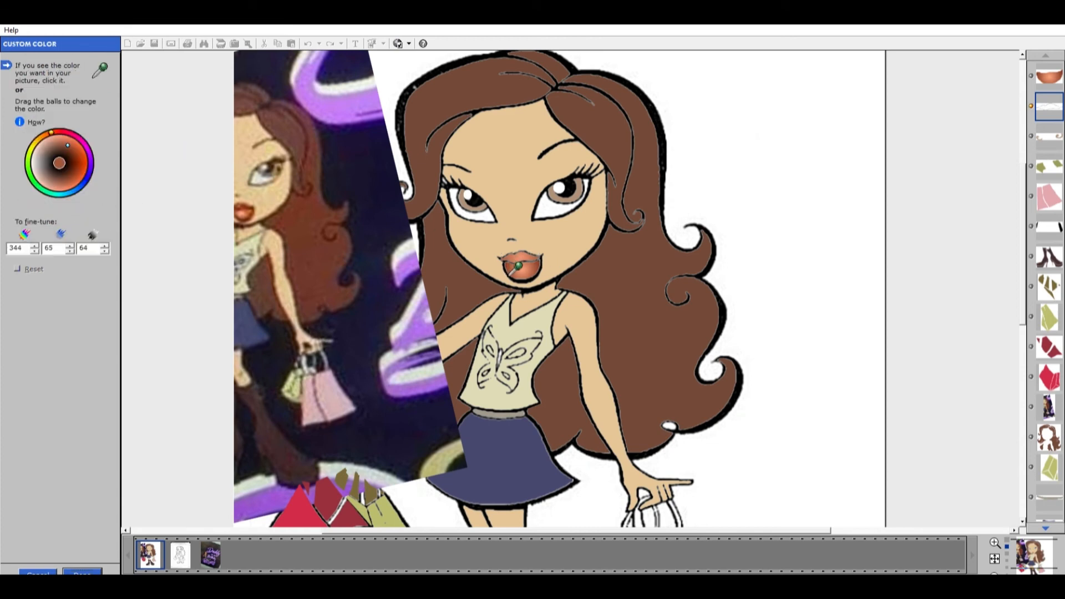
{"action": "left_click", "coordinate": [506, 268]}
{"action": "left_click", "coordinate": [507, 268]}
{"action": "left_click", "coordinate": [507, 268]}
{"action": "left_click", "coordinate": [81, 565]}
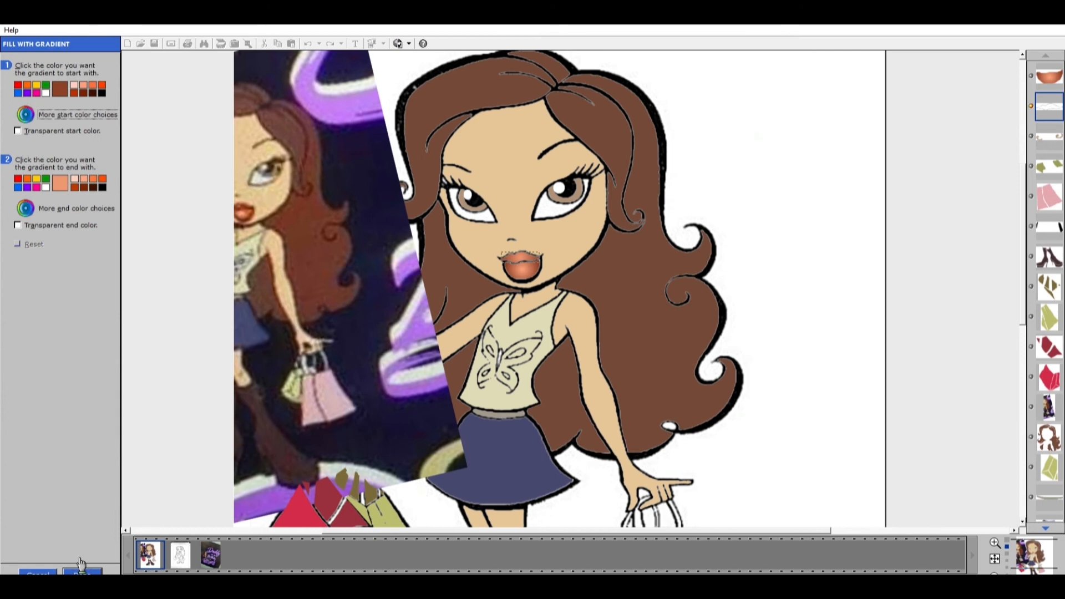
- Try other gradient styles on the upper lip and apply the gradient fill
{"action": "left_click", "coordinate": [82, 565]}
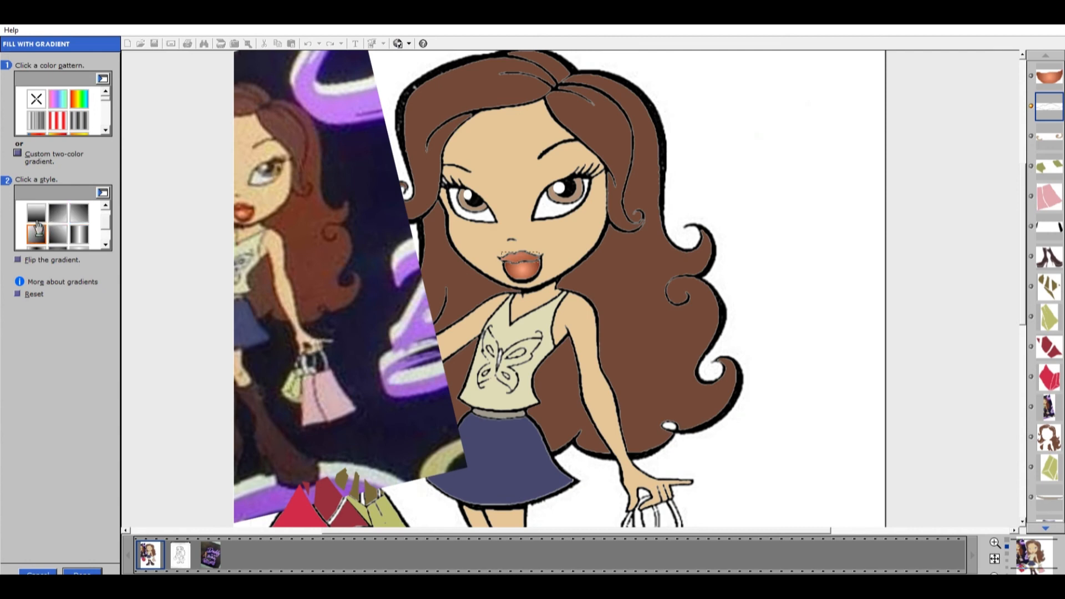
{"action": "left_click", "coordinate": [62, 232]}
{"action": "left_click", "coordinate": [62, 232]}
{"action": "left_click", "coordinate": [106, 244]}
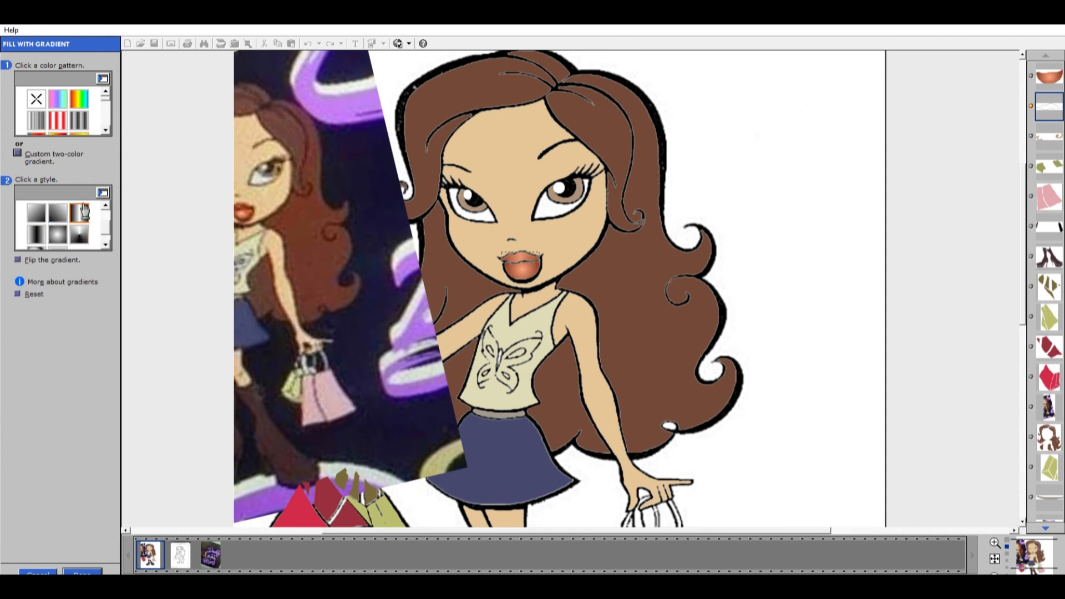
{"action": "left_click", "coordinate": [83, 211]}
{"action": "left_click", "coordinate": [81, 230]}
{"action": "left_click", "coordinate": [93, 566]}
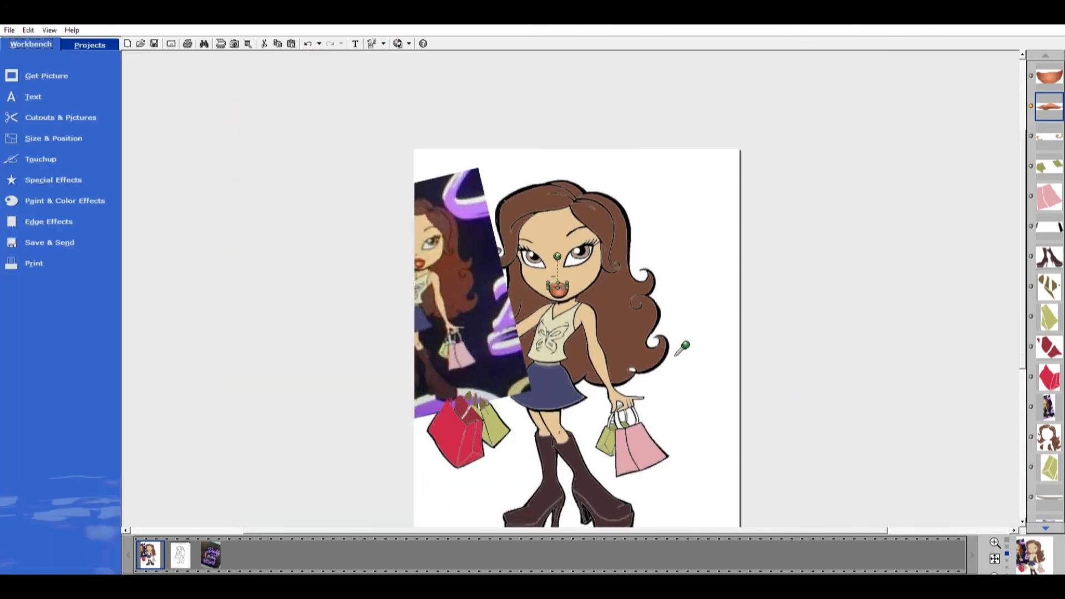
- Delete the reference photo that covers part of the doll drawing
{"action": "left_click", "coordinate": [712, 299]}
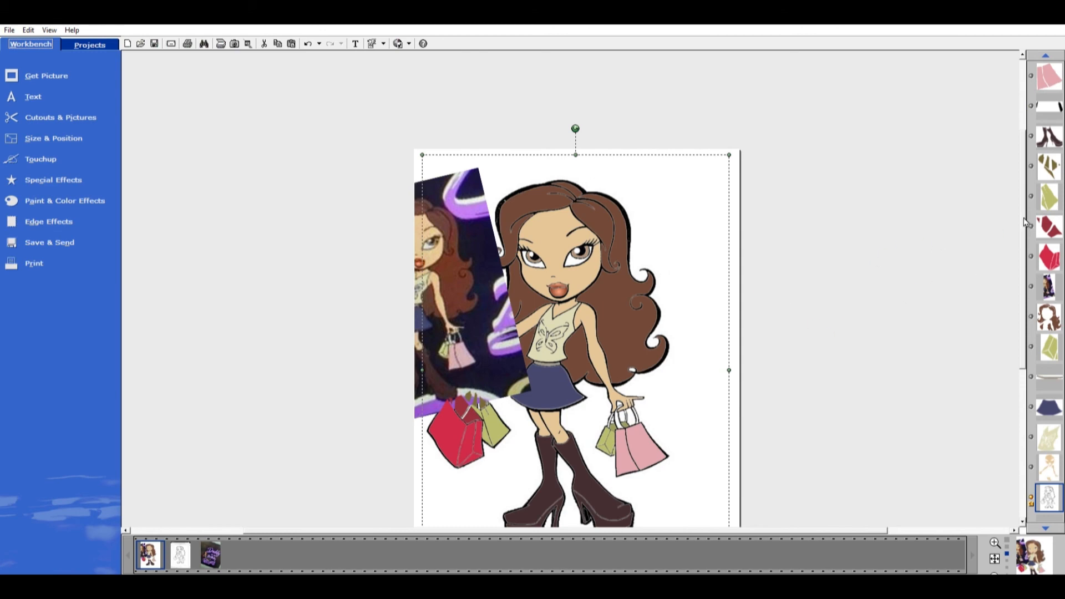
{"action": "left_click_drag", "start_coordinate": [1024, 222], "coordinate": [1025, 260]}
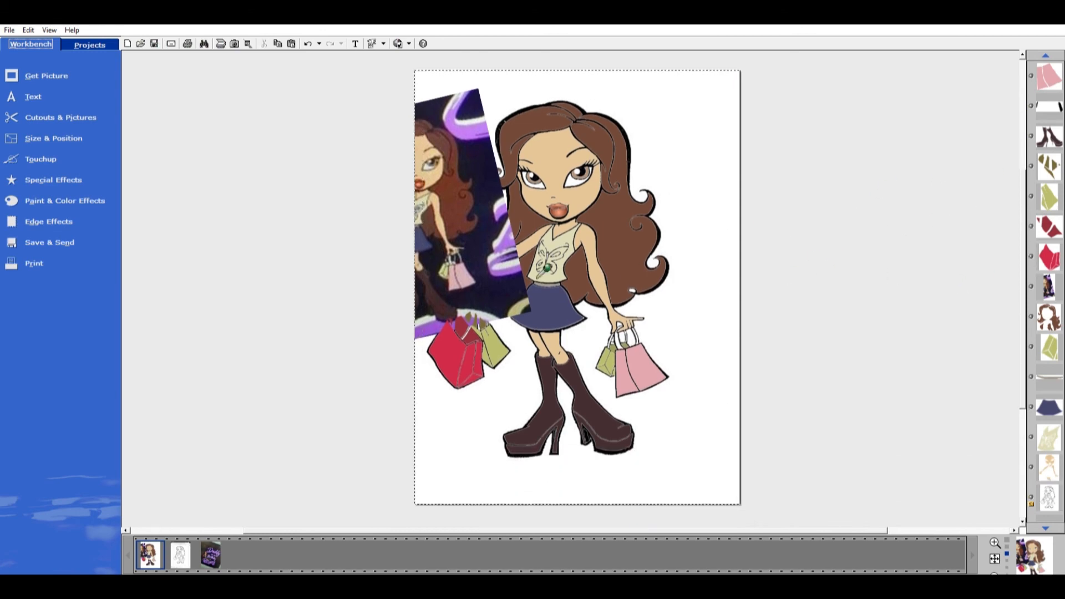
{"action": "left_click", "coordinate": [469, 213]}
{"action": "left_click_drag", "start_coordinate": [463, 210], "coordinate": [607, 222]}
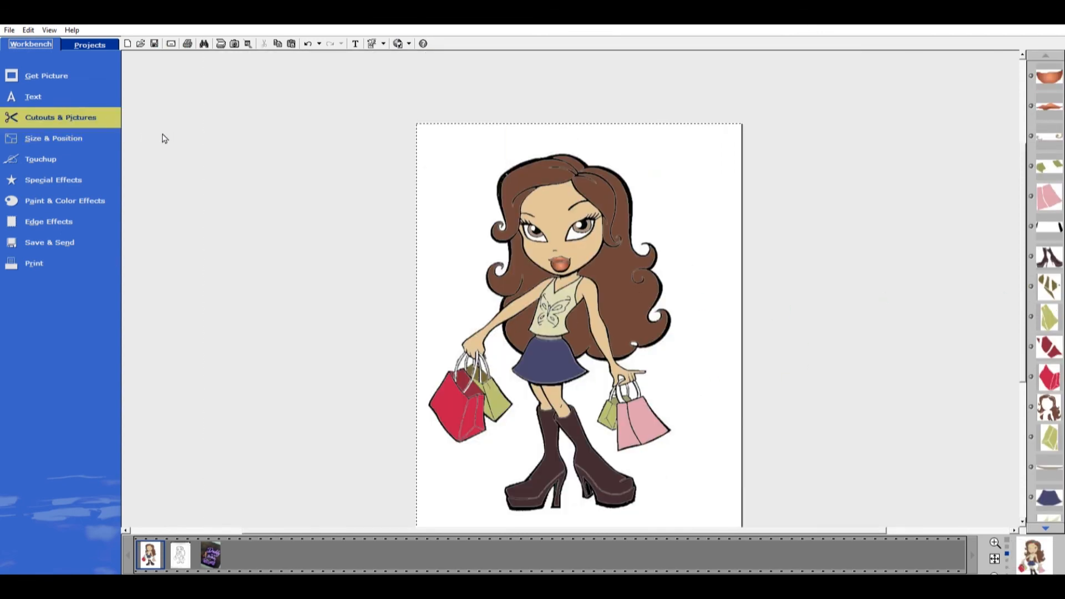
- Start a cutout by color selection with a color range of 0, selecting the white background and the gaps around the bag handles and hair
{"action": "left_click", "coordinate": [23, 125]}
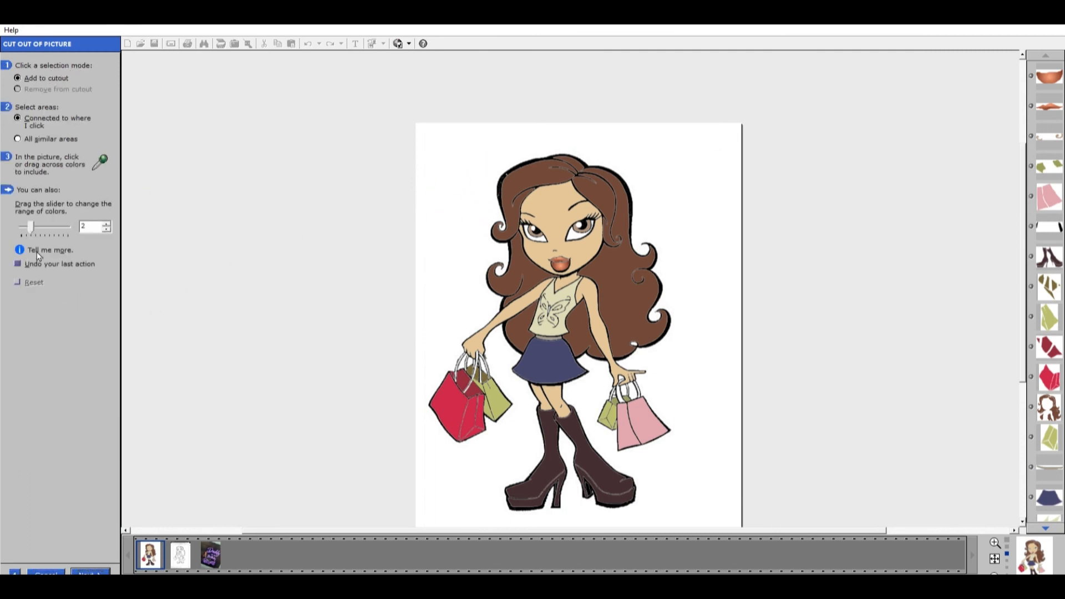
{"action": "left_click_drag", "start_coordinate": [36, 226], "coordinate": [21, 227]}
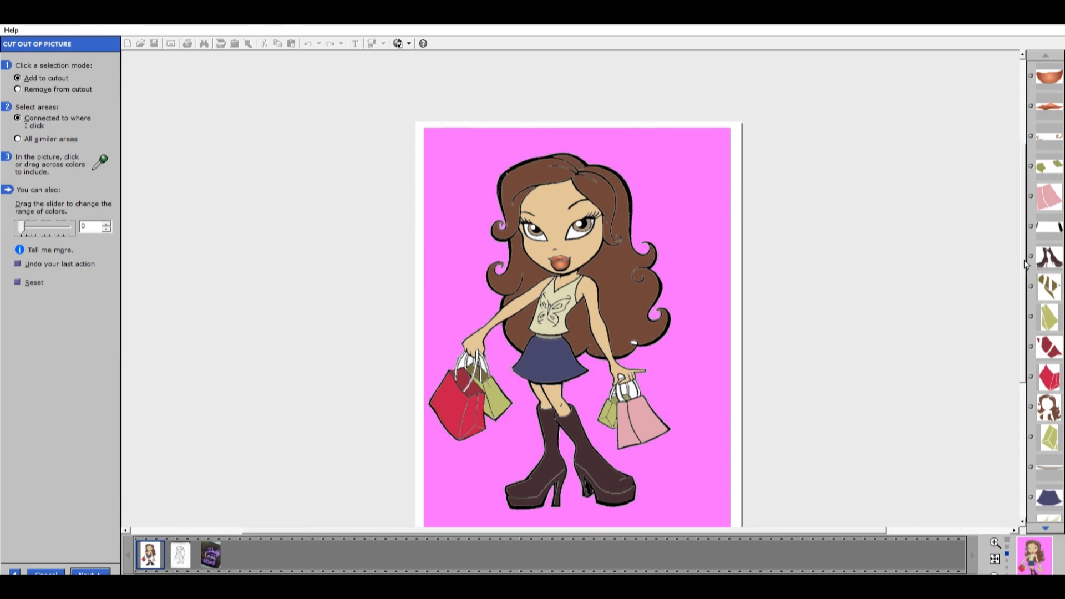
{"action": "left_click_drag", "start_coordinate": [1022, 268], "coordinate": [1022, 304]}
{"action": "scroll", "coordinate": [701, 267], "scroll_direction": "up", "scroll_amount": 1}
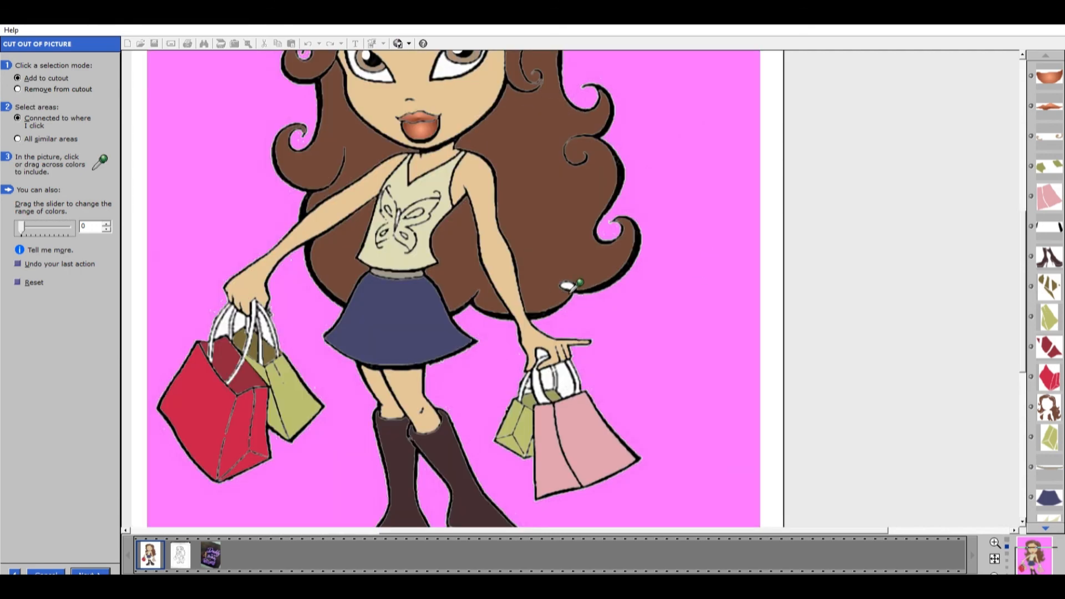
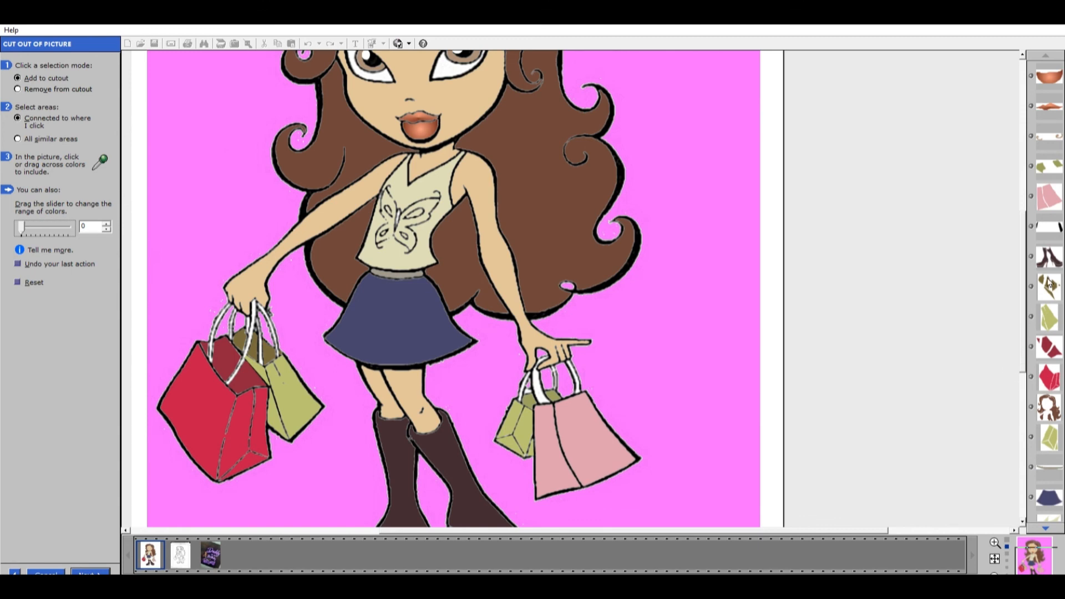
{"action": "left_click_drag", "start_coordinate": [1024, 291], "coordinate": [1023, 257]}
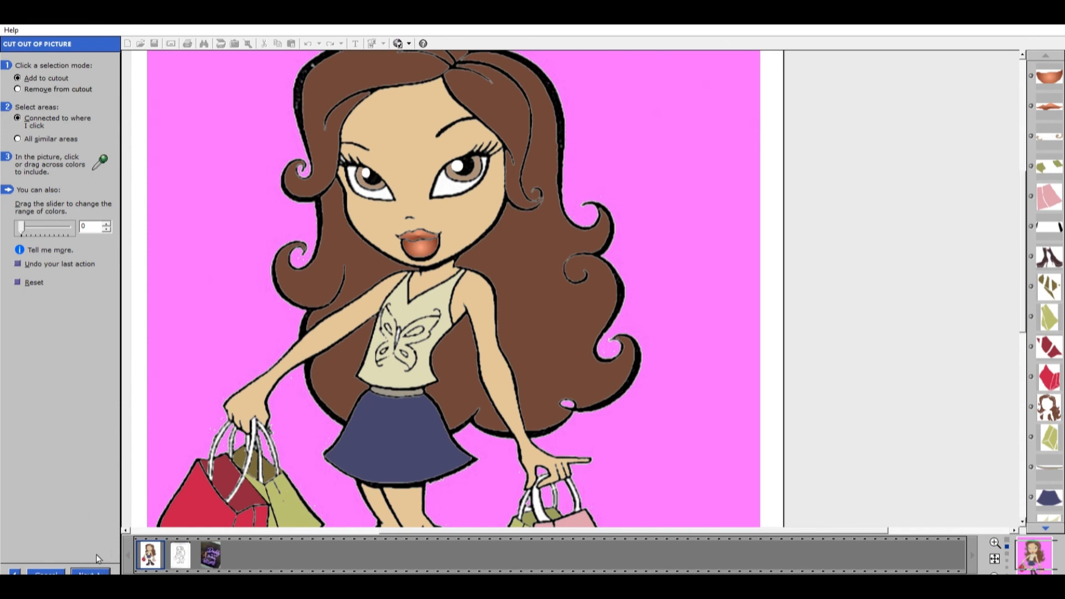
- Switch the cutout to the opposite area so it contains the whole doll, and finish the cutout
{"action": "scroll", "coordinate": [757, 292], "scroll_direction": "down", "scroll_amount": 1}
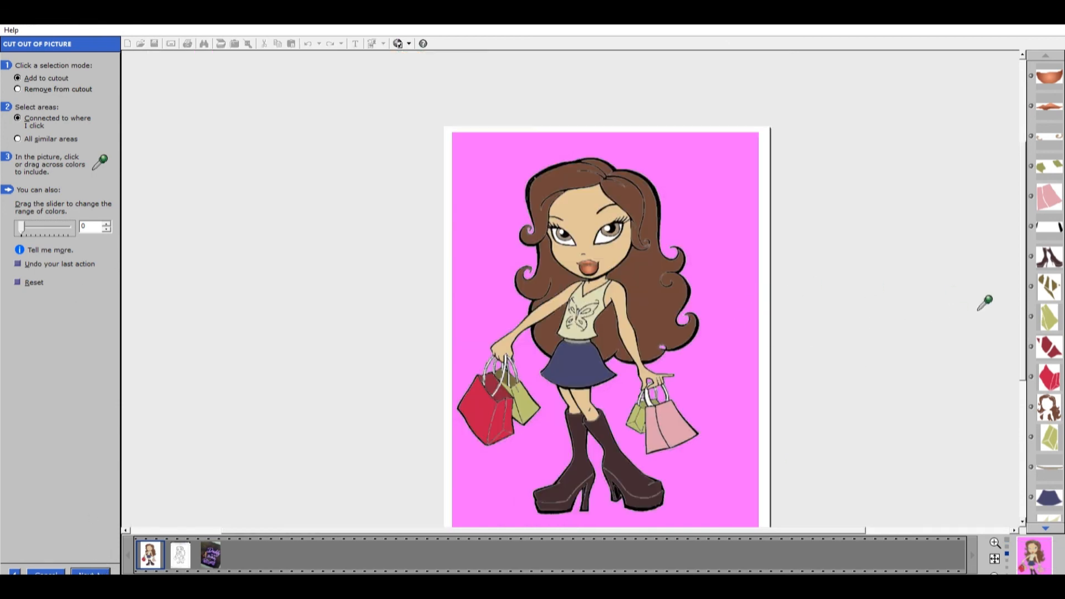
{"action": "left_click_drag", "start_coordinate": [1022, 280], "coordinate": [1022, 312]}
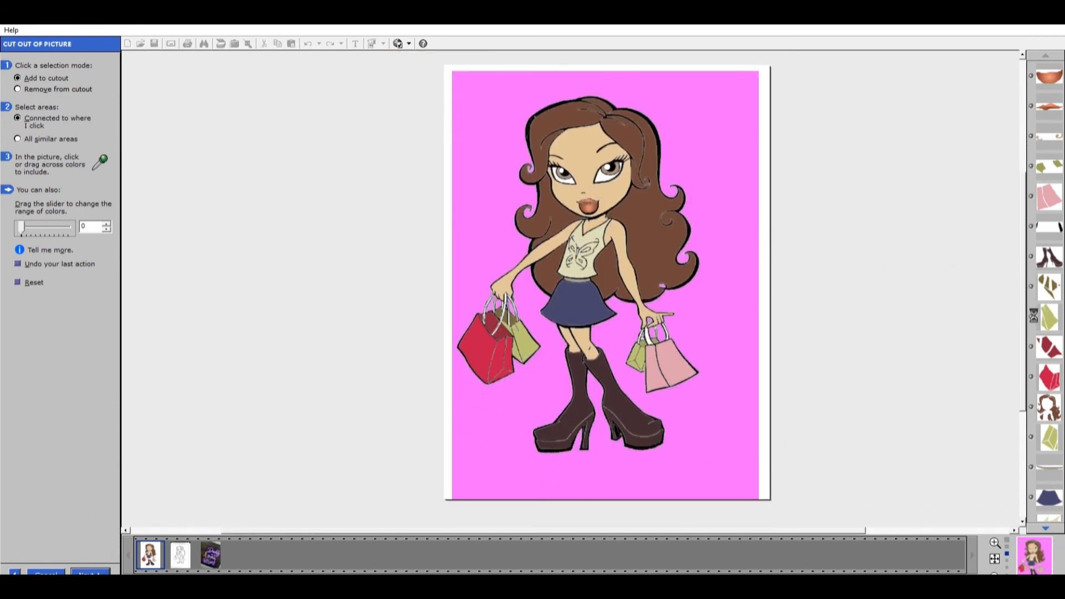
{"action": "left_click", "coordinate": [94, 563]}
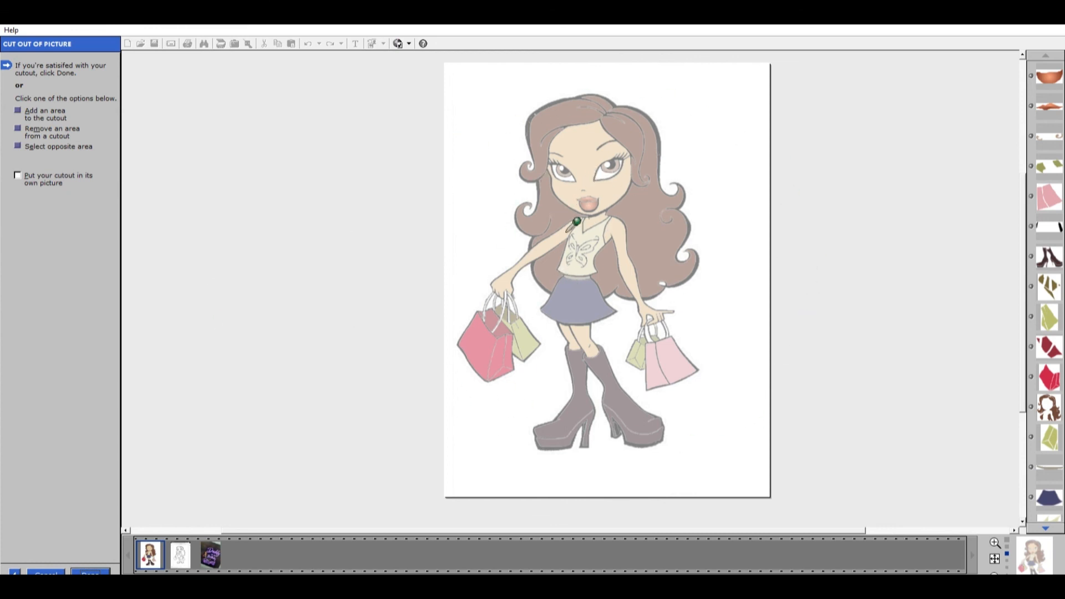
{"action": "left_click", "coordinate": [21, 142]}
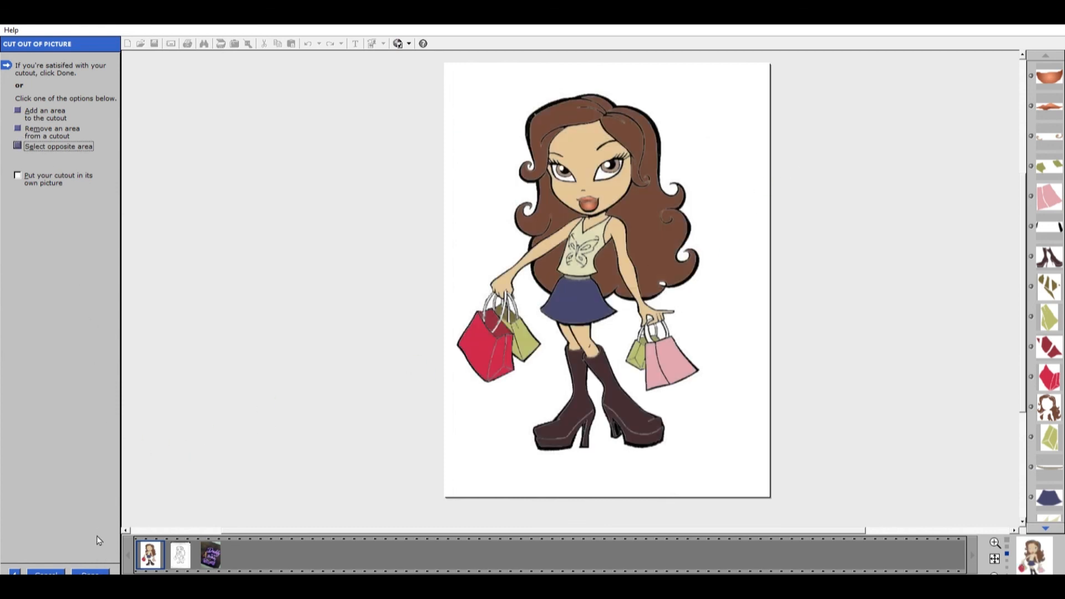
{"action": "left_click", "coordinate": [99, 567]}
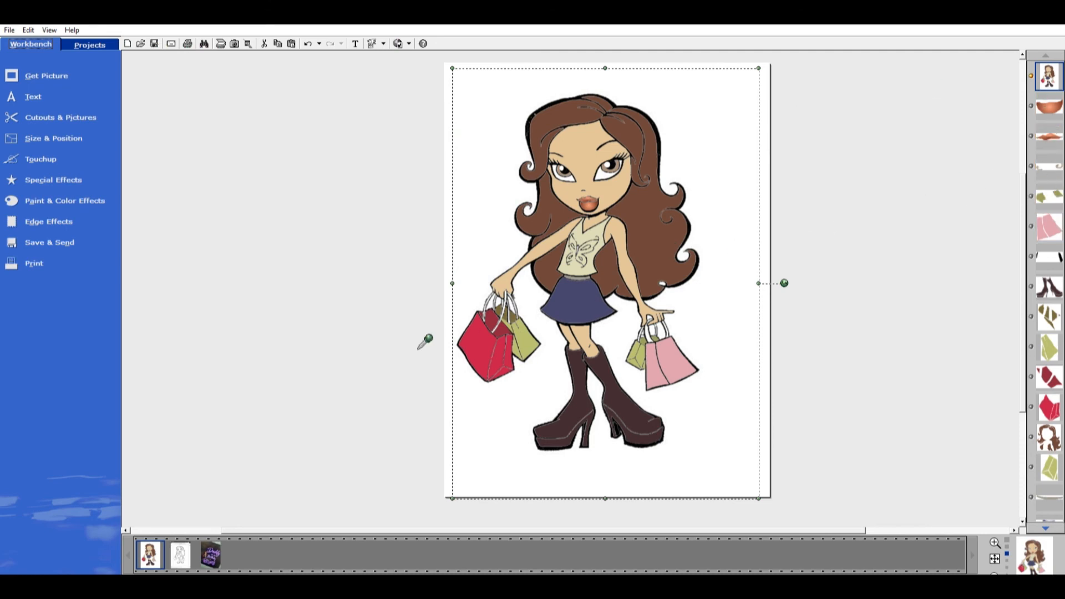
- Move the doll cutout aside, then select all the original layered pieces and delete them
{"action": "left_click", "coordinate": [609, 259]}
{"action": "left_click_drag", "start_coordinate": [609, 258], "coordinate": [373, 262]}
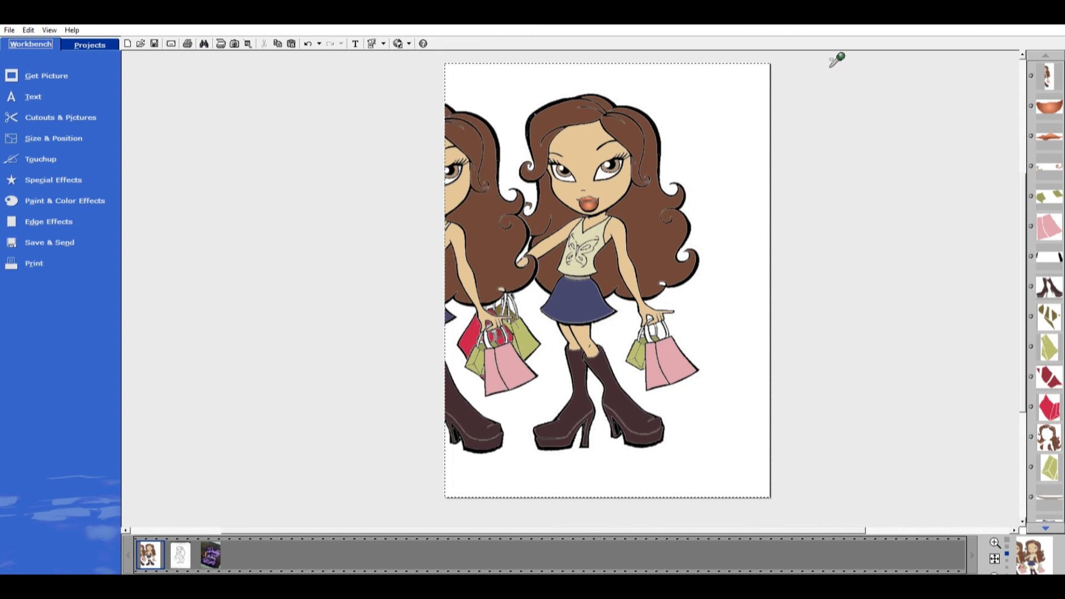
{"action": "left_click_drag", "start_coordinate": [834, 57], "coordinate": [438, 529]}
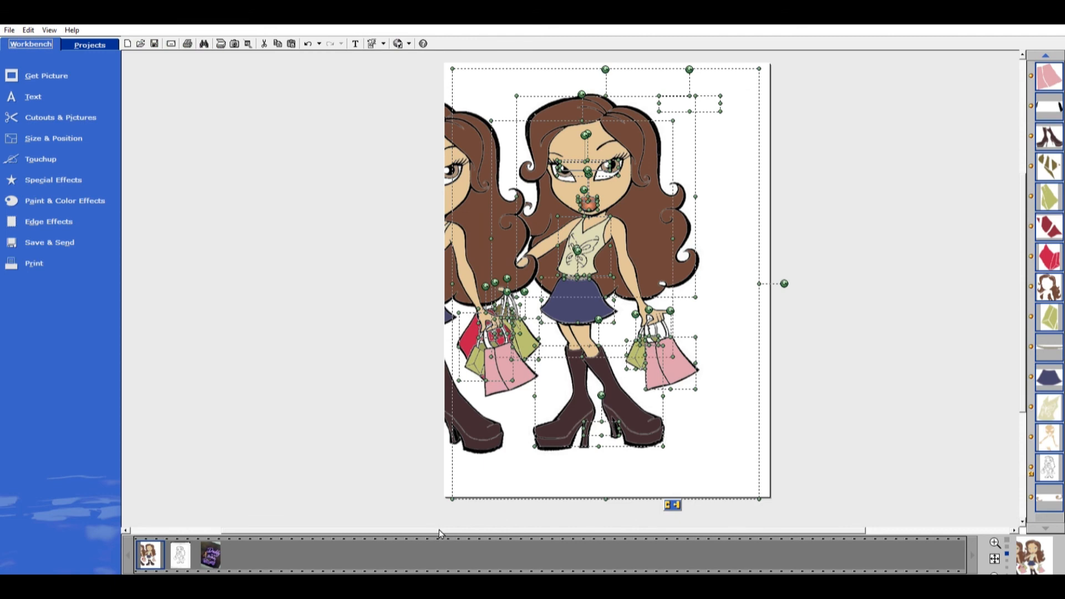
{"action": "key", "text": "Delete"}
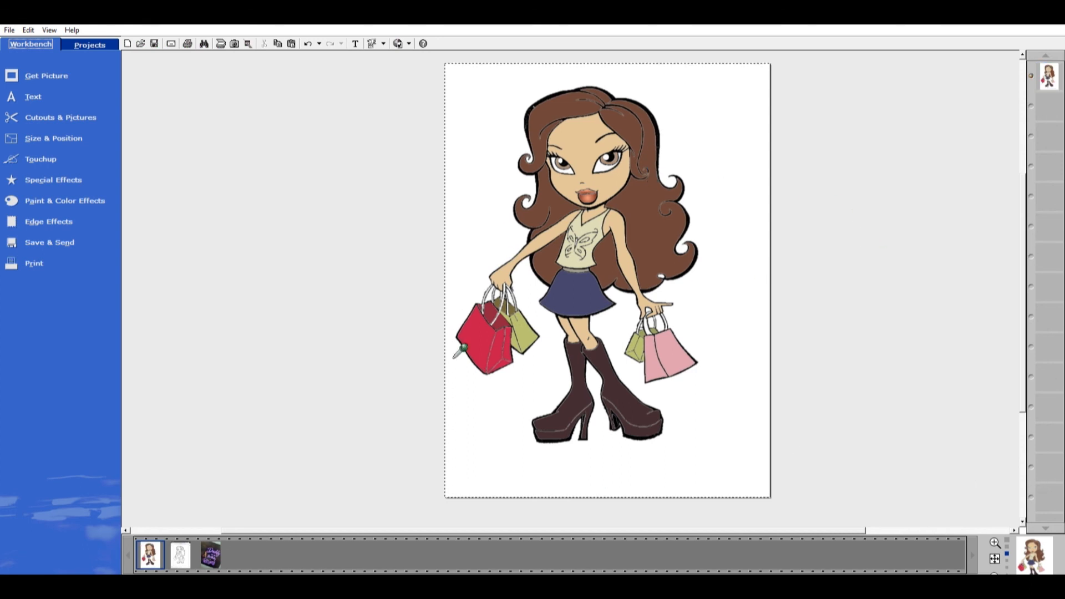
- Try a shadow on the doll cutout and set it back to No Shadow
{"action": "left_click", "coordinate": [585, 156]}
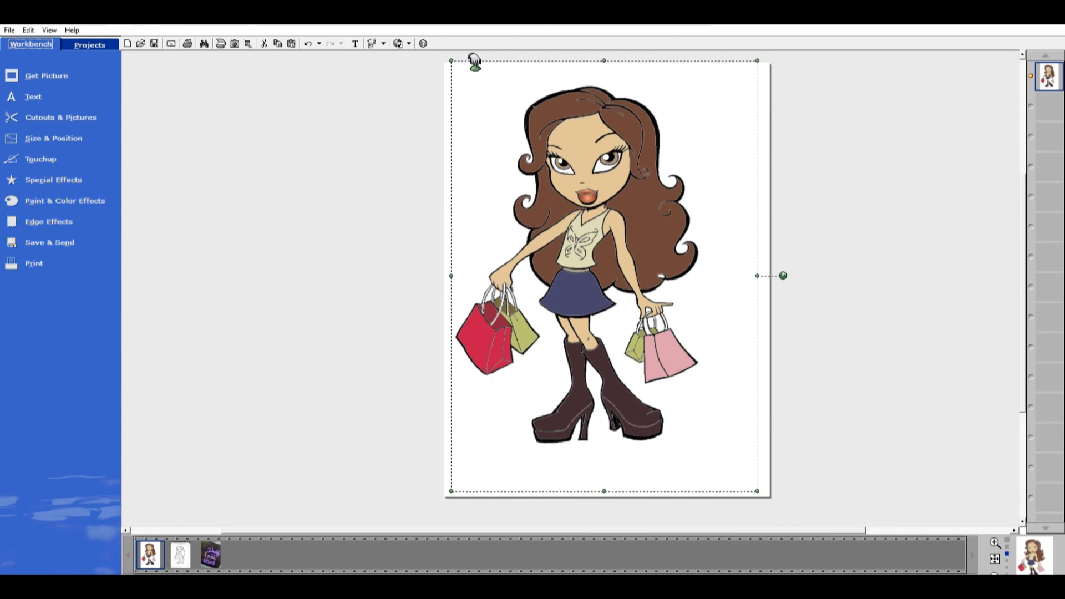
{"action": "left_click", "coordinate": [60, 177]}
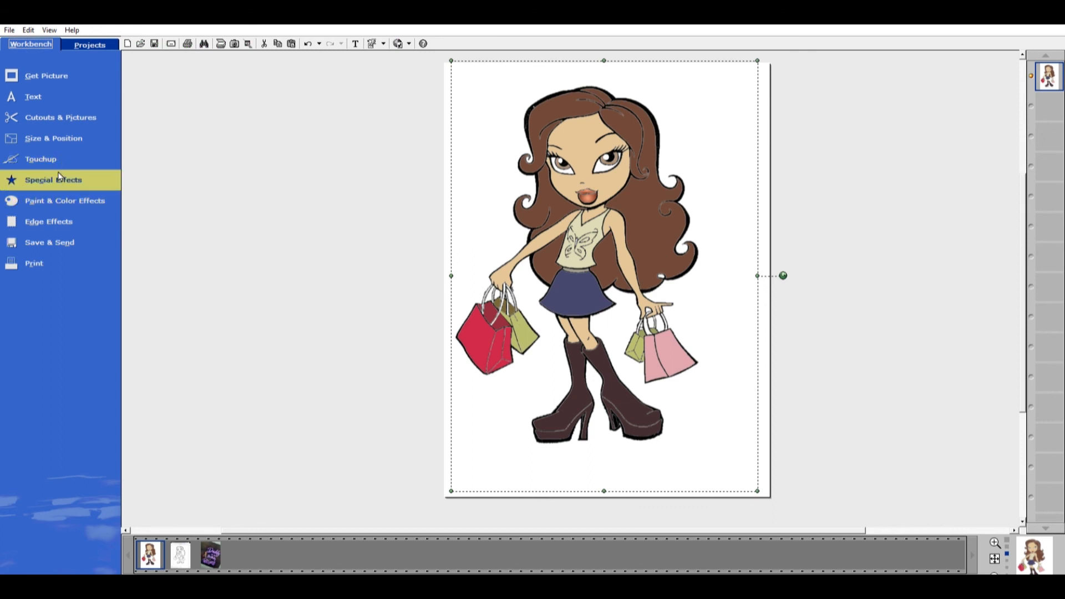
{"action": "left_click", "coordinate": [234, 209]}
{"action": "left_click", "coordinate": [79, 130]}
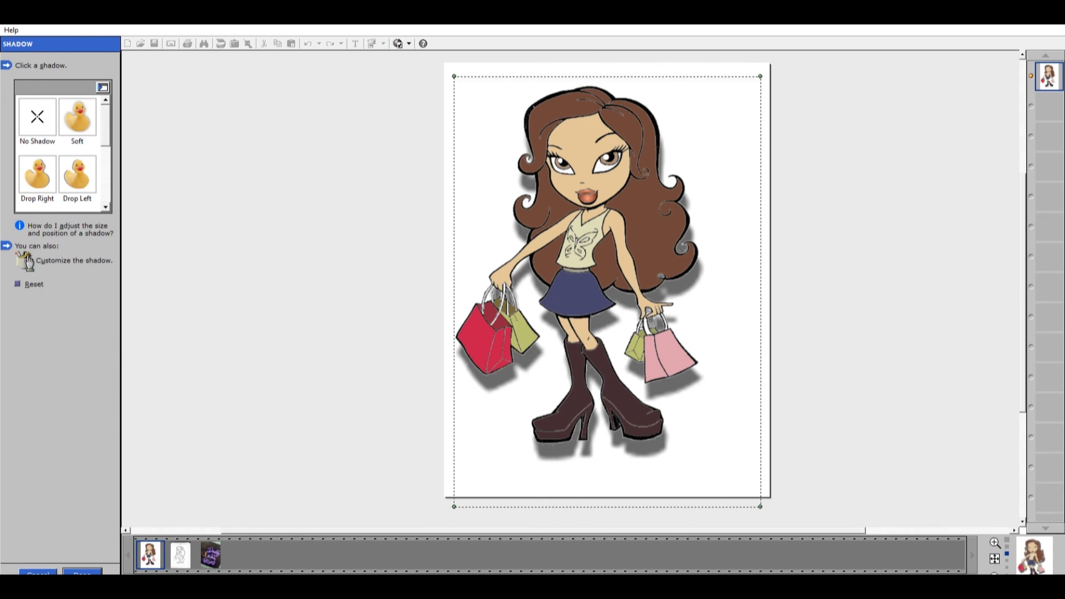
{"action": "left_click", "coordinate": [49, 113]}
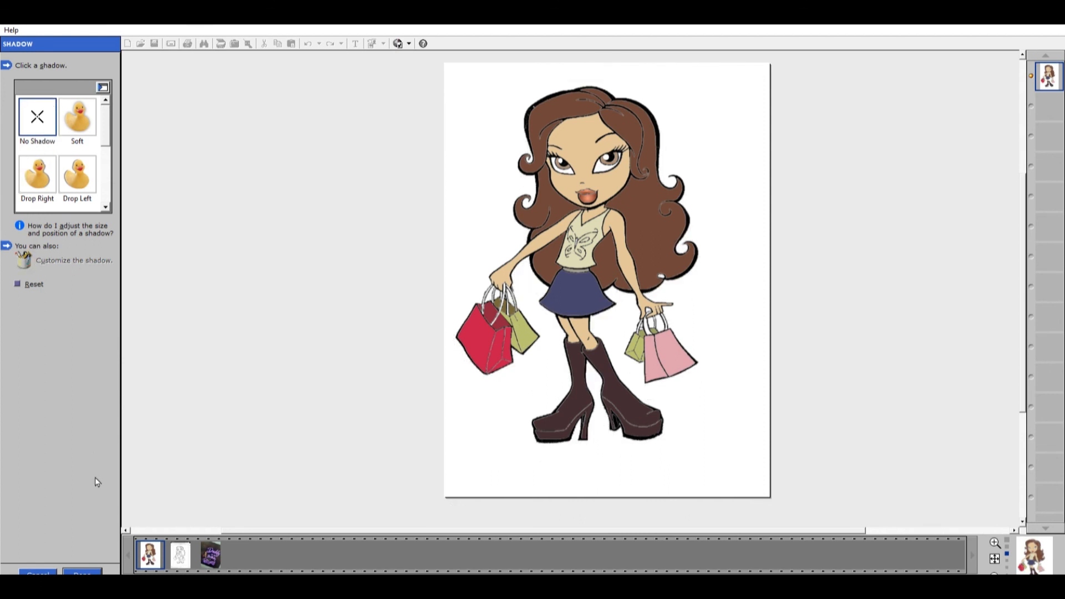
{"action": "left_click", "coordinate": [92, 568]}
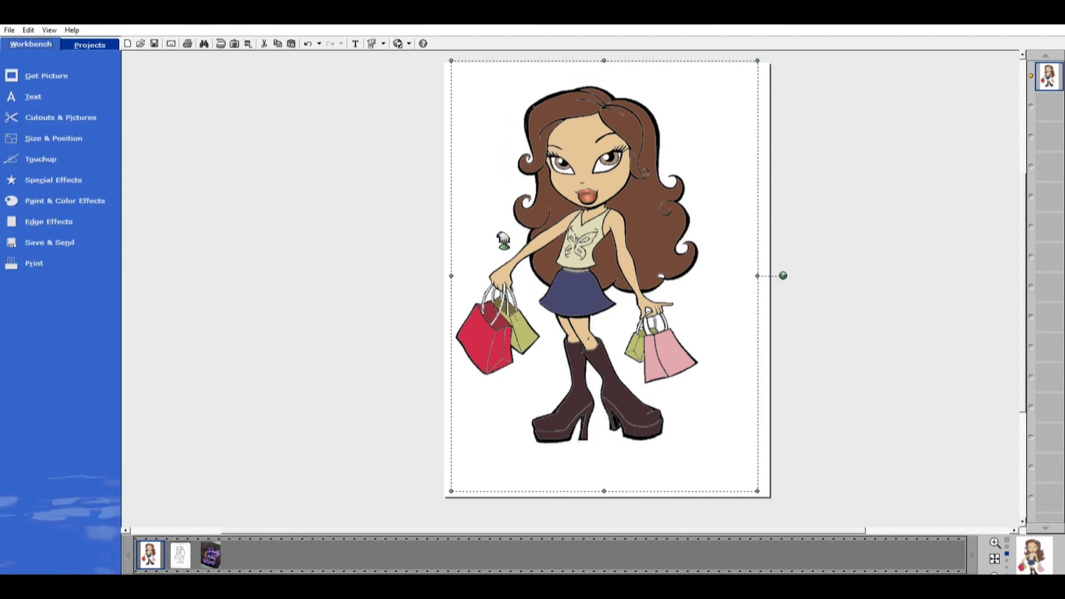
- Cut out the doll by tracing a loose freehand outline around her, and delete the leftover original layer
{"action": "left_click", "coordinate": [65, 104]}
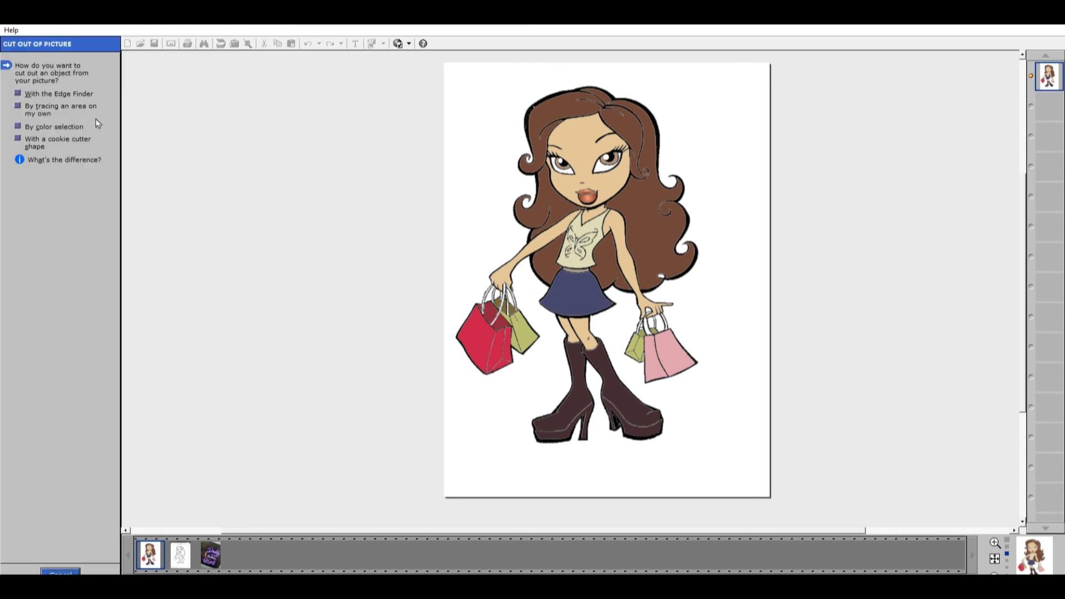
{"action": "left_click", "coordinate": [25, 105]}
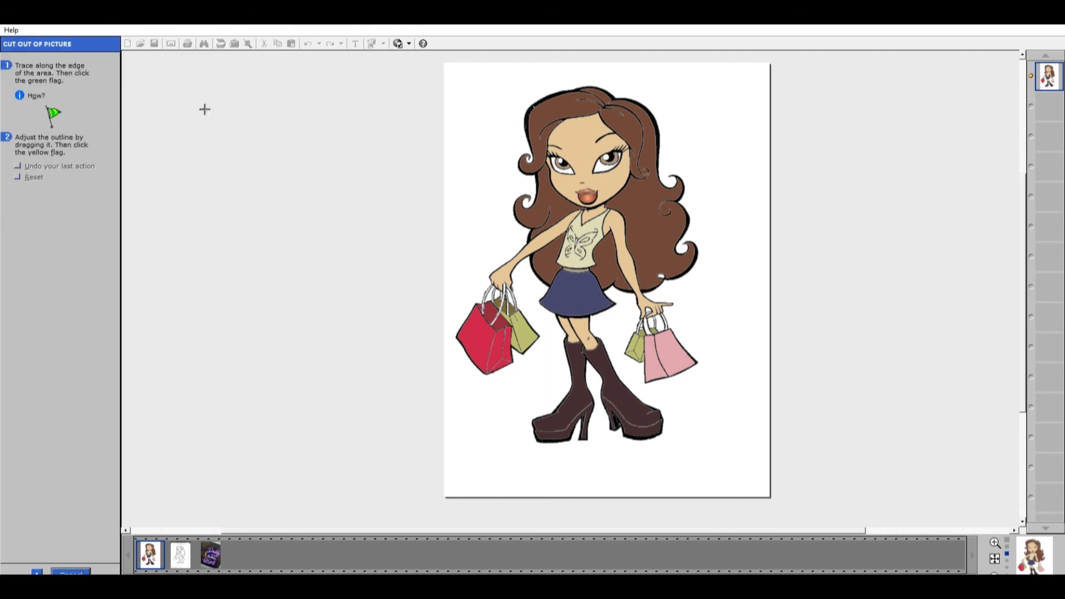
{"action": "left_click", "coordinate": [571, 78]}
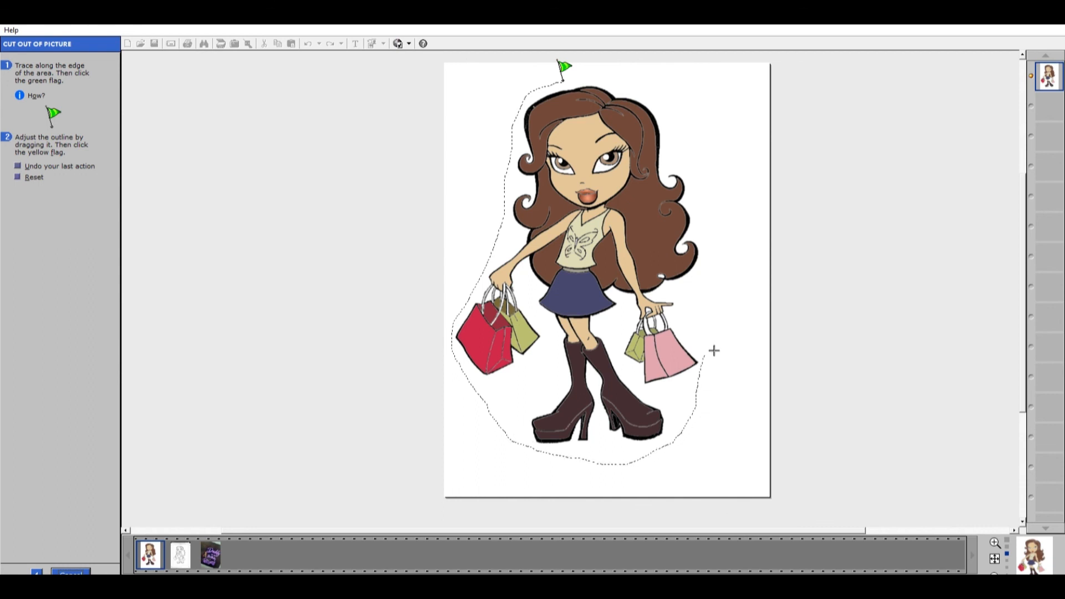
{"action": "left_click_drag", "start_coordinate": [718, 282], "coordinate": [712, 220]}
{"action": "left_click", "coordinate": [570, 62]}
{"action": "left_click", "coordinate": [95, 569]}
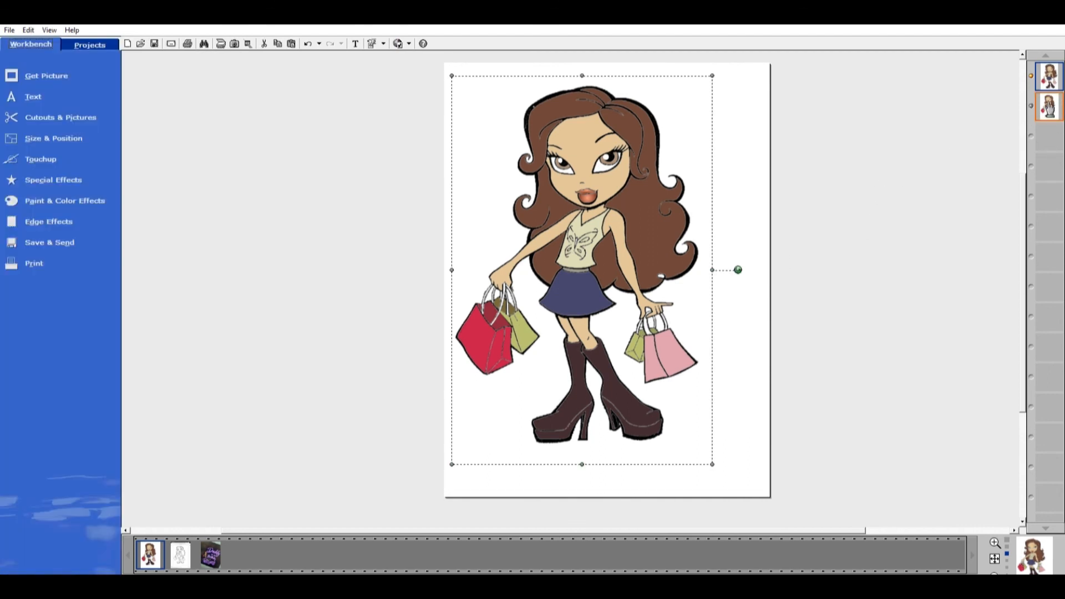
{"action": "left_click", "coordinate": [1049, 107]}
{"action": "key", "text": "Delete"}
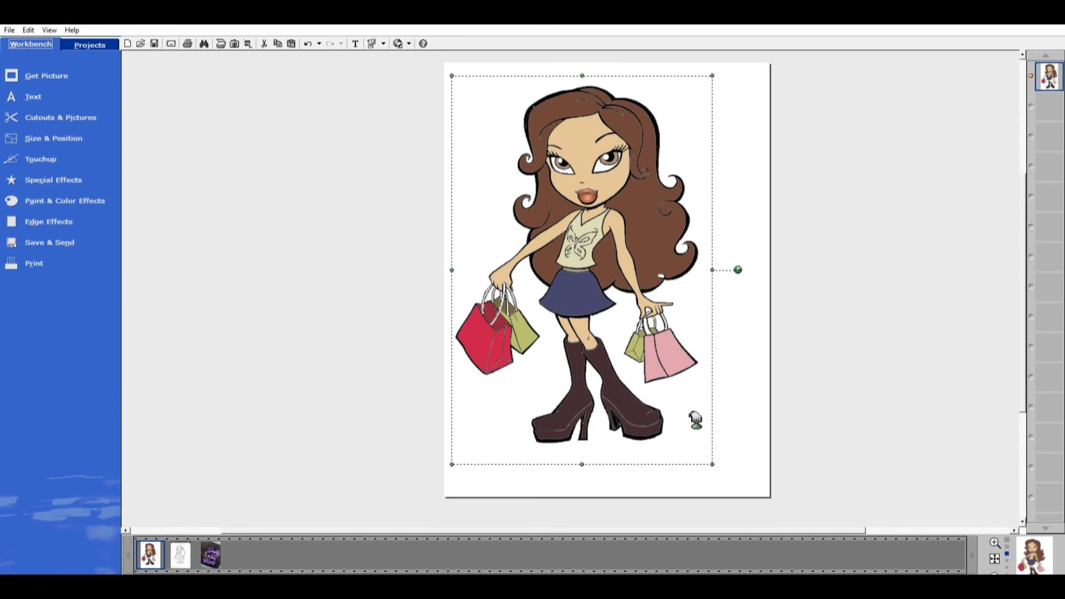
- Enlarge the doll slightly and place the reference photo, shrunk to a small picture, in the page's upper-right corner
{"action": "left_click_drag", "start_coordinate": [712, 464], "coordinate": [751, 465]}
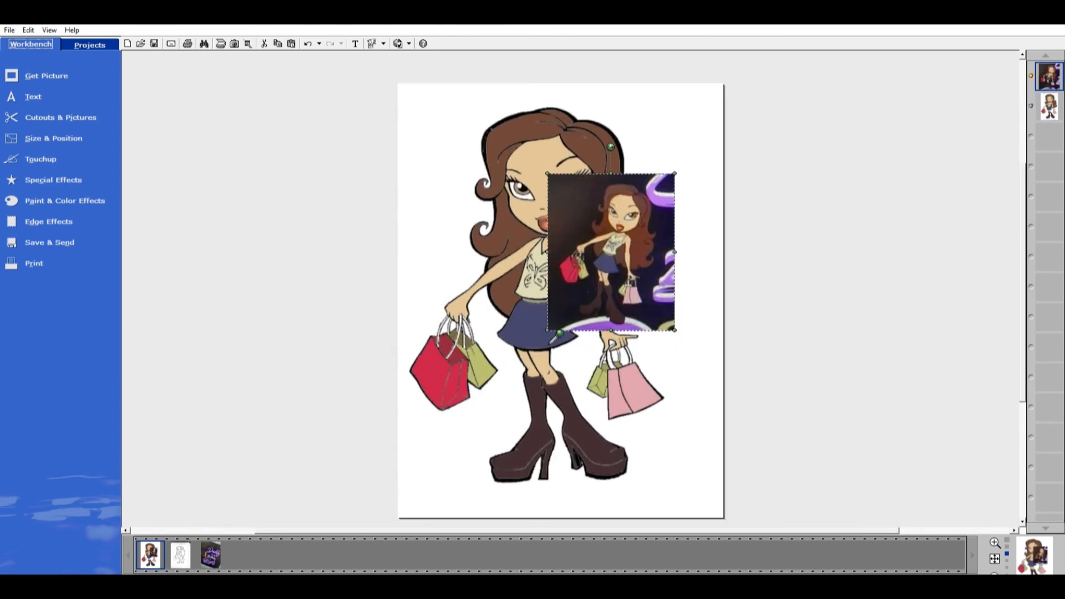
{"action": "left_click_drag", "start_coordinate": [549, 332], "coordinate": [269, 523]}
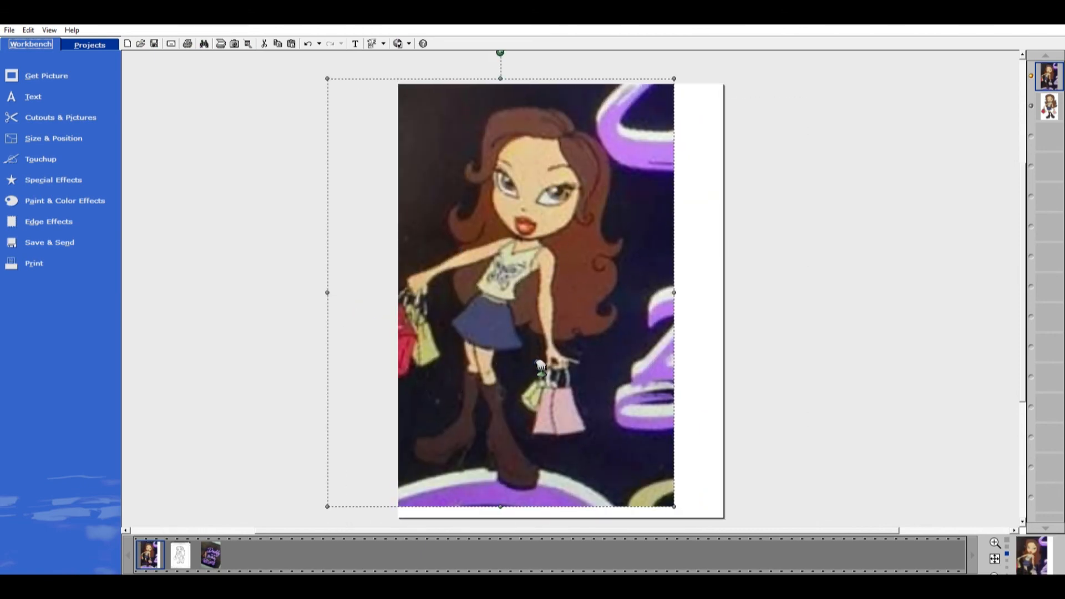
{"action": "left_click_drag", "start_coordinate": [500, 268], "coordinate": [722, 276]}
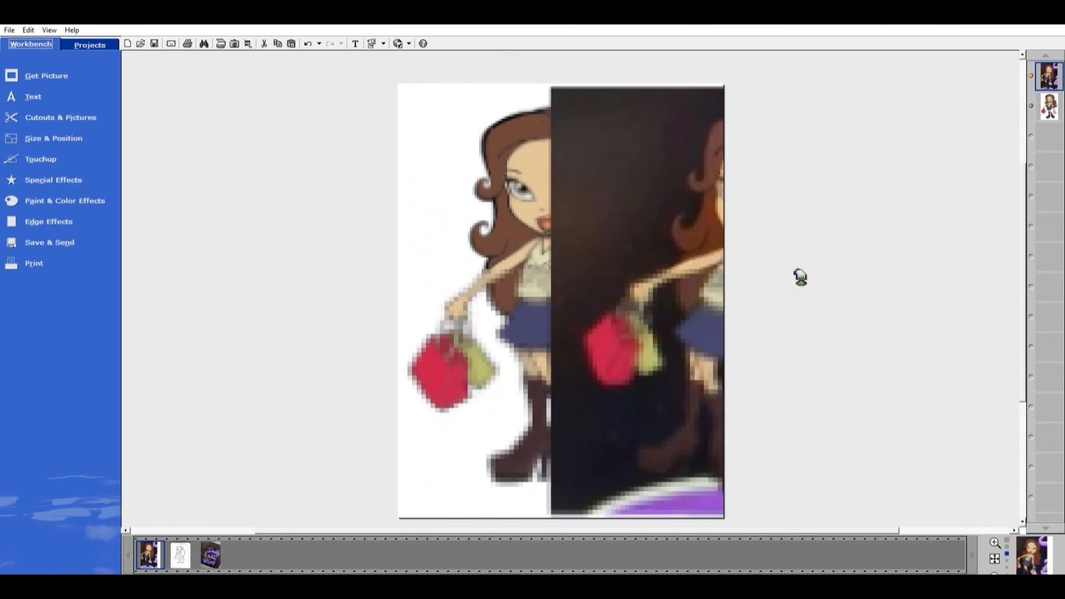
{"action": "left_click_drag", "start_coordinate": [552, 87], "coordinate": [685, 146]}
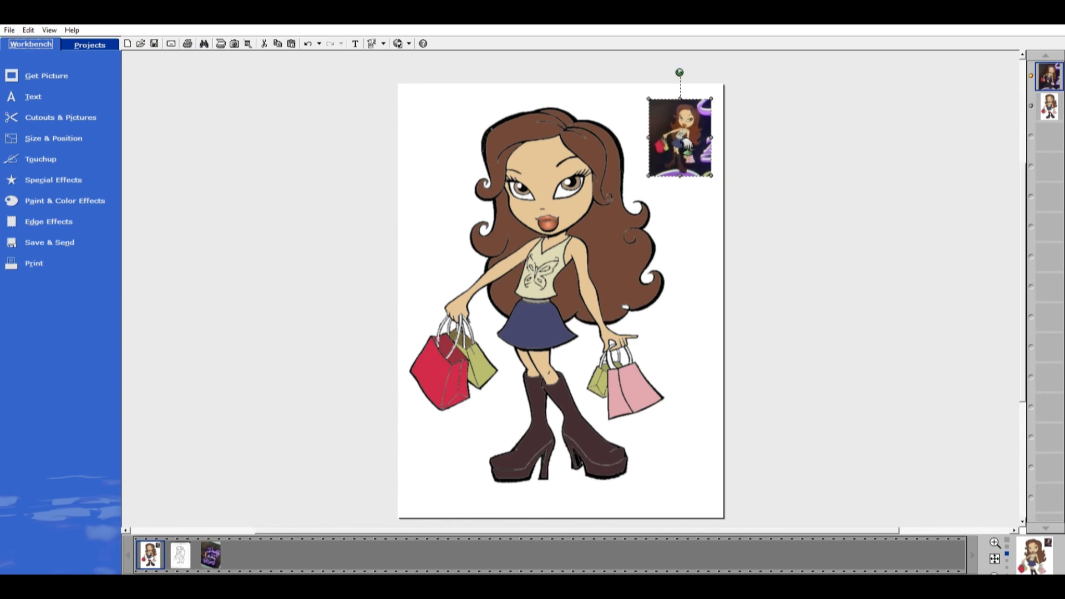
{"action": "left_click", "coordinate": [787, 299]}
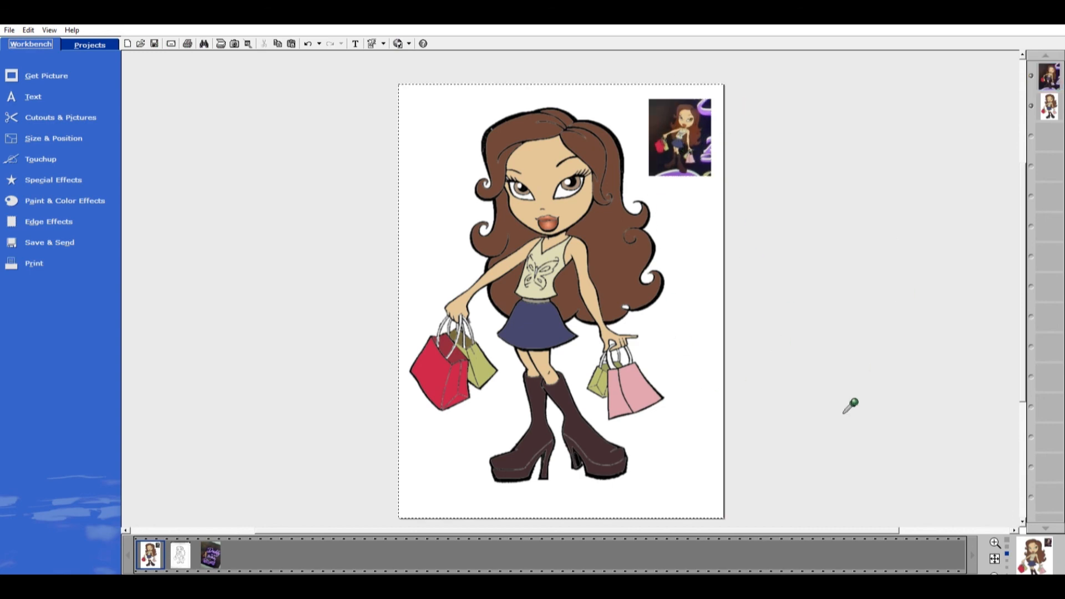